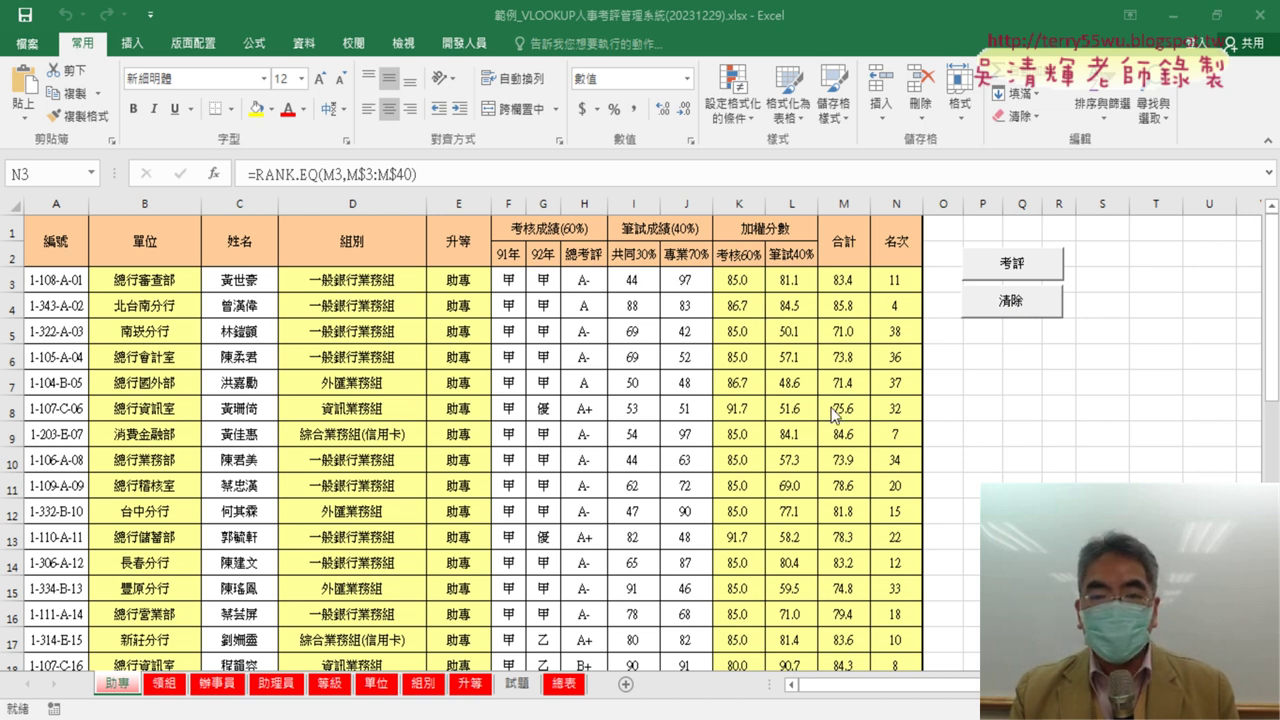
Step: Check the VLOOKUP formula in B3, then launch the Visual Basic editor from the Developer tab
{"action": "left_click", "coordinate": [144, 279]}
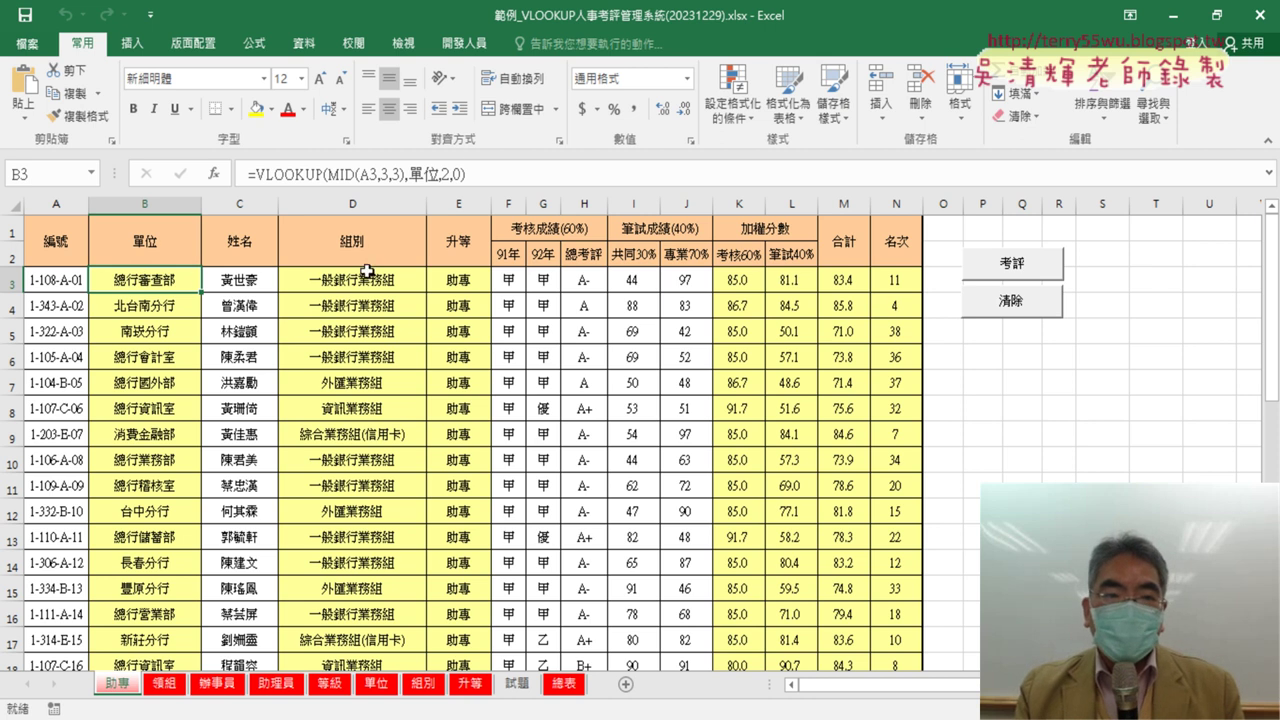
{"action": "left_click", "coordinate": [466, 50]}
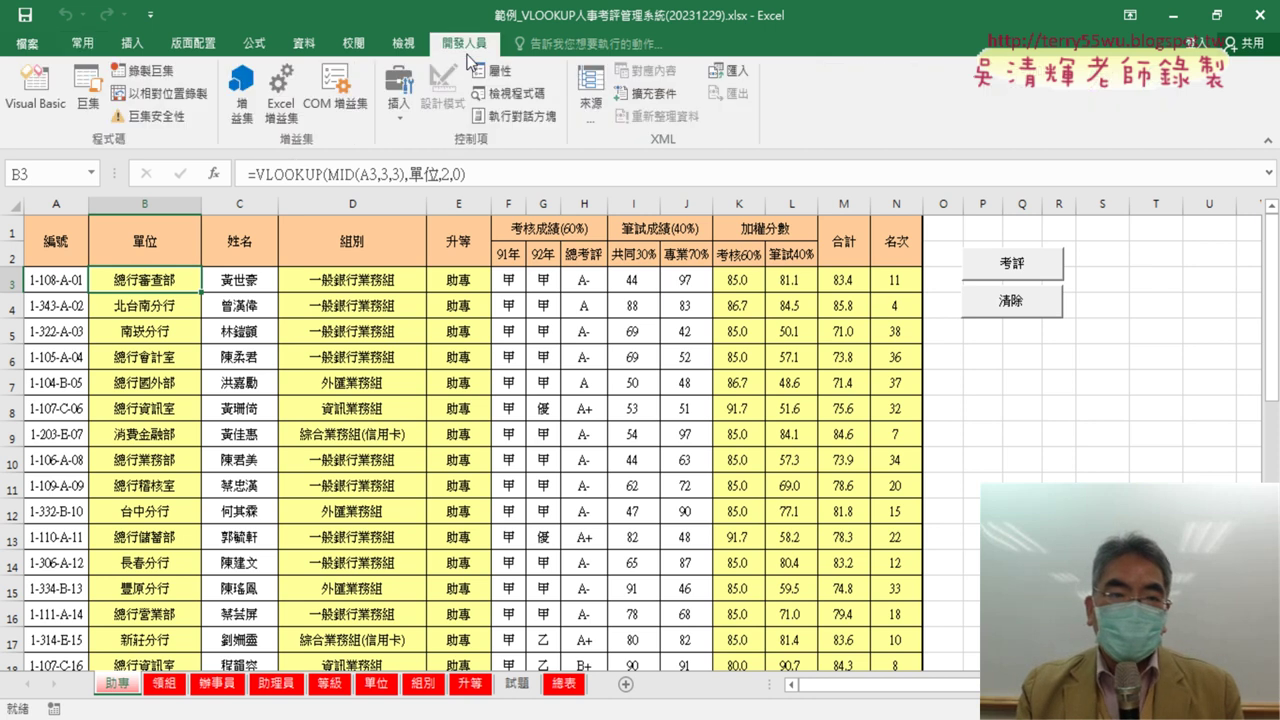
{"action": "left_click", "coordinate": [31, 106]}
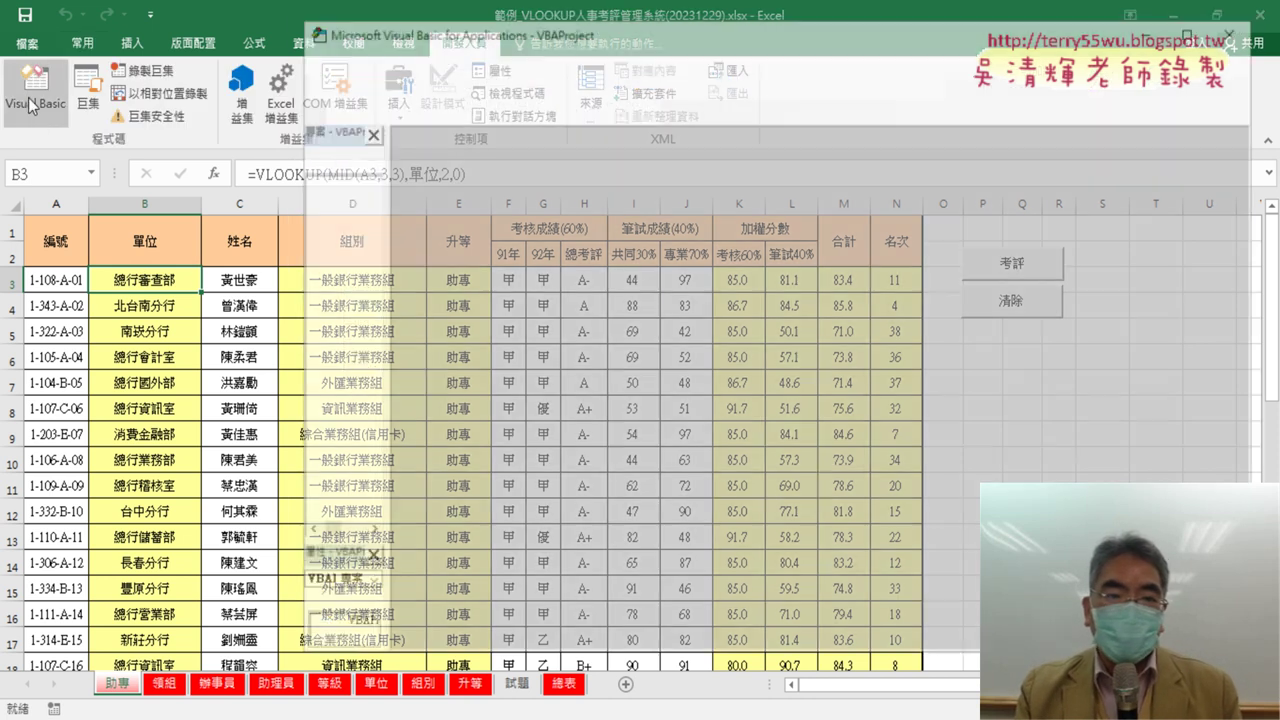
Step: Widen the project tree and size the VBA editor as a taller floating window over the sheet
{"action": "left_click_drag", "start_coordinate": [378, 323], "coordinate": [486, 334]}
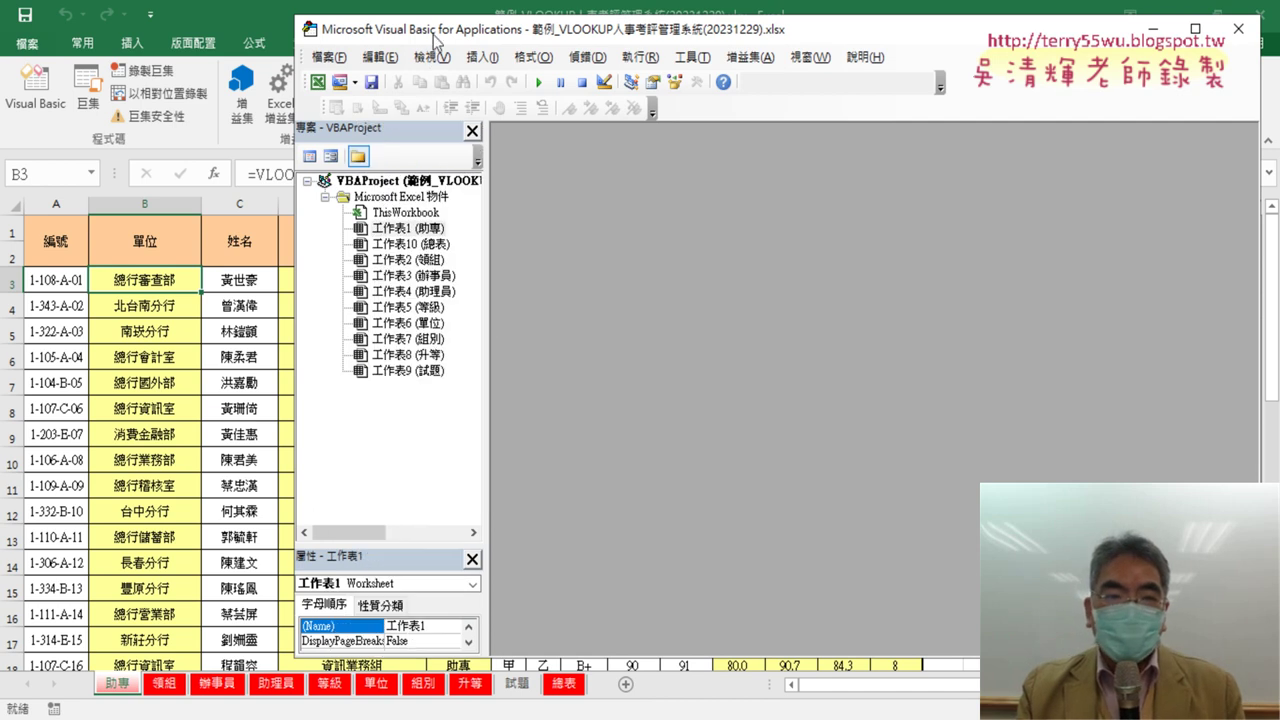
{"action": "left_click_drag", "start_coordinate": [450, 38], "coordinate": [278, 38]}
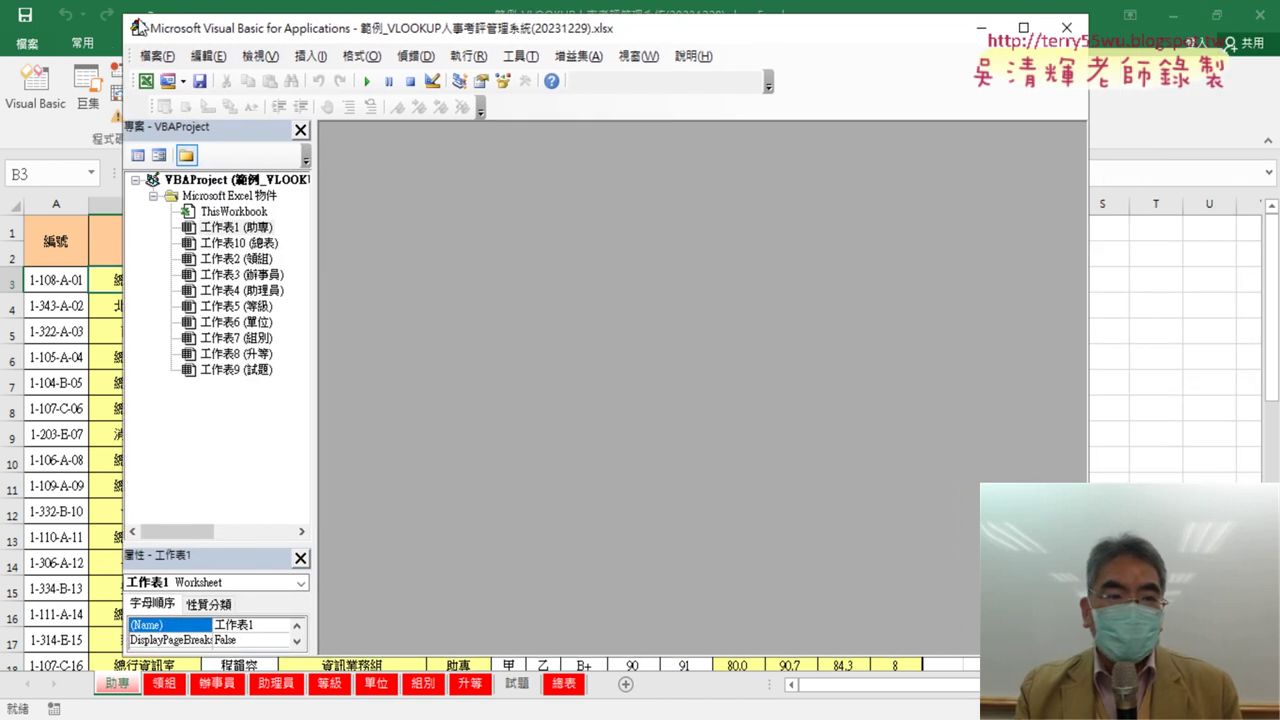
{"action": "left_click_drag", "start_coordinate": [209, 29], "coordinate": [351, 190]}
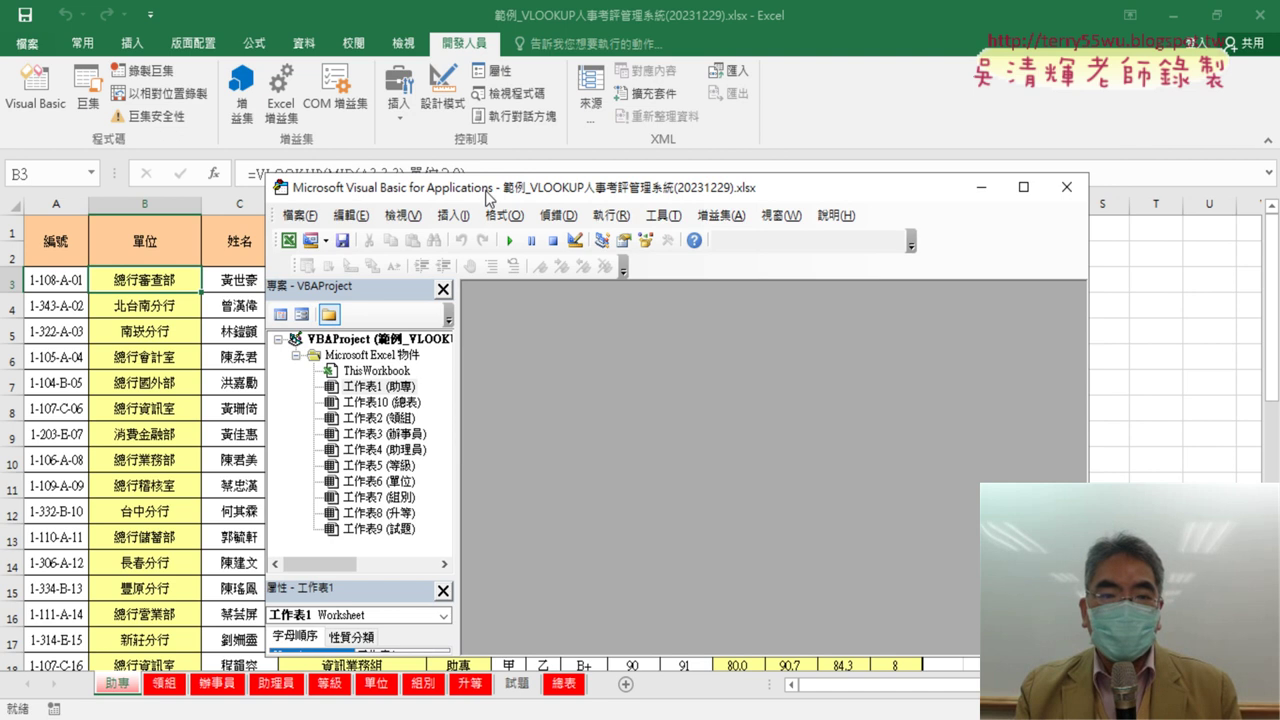
{"action": "mouse_move", "coordinate": [487, 197]}
{"action": "left_mouse_down"}
{"action": "mouse_move", "coordinate": [407, 93]}
{"action": "mouse_move", "coordinate": [607, 105]}
{"action": "left_mouse_up"}
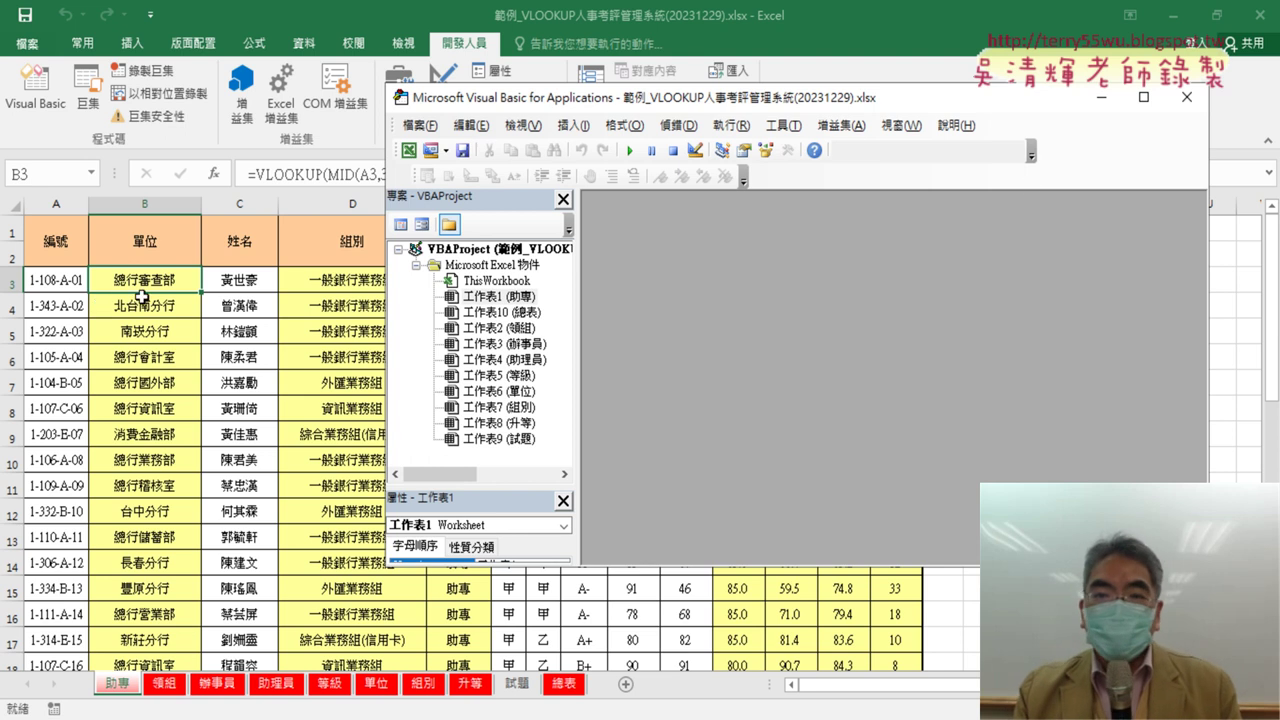
{"action": "left_click", "coordinate": [1143, 97]}
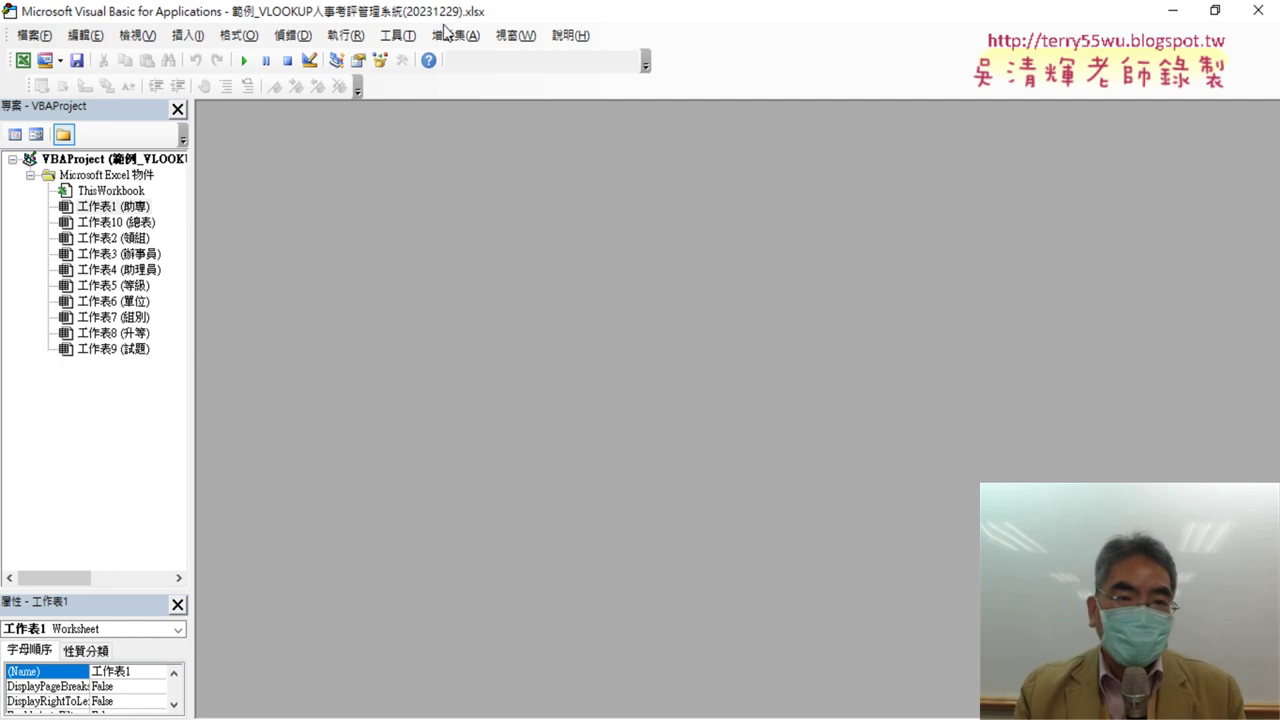
{"action": "left_click_drag", "start_coordinate": [445, 12], "coordinate": [417, 122]}
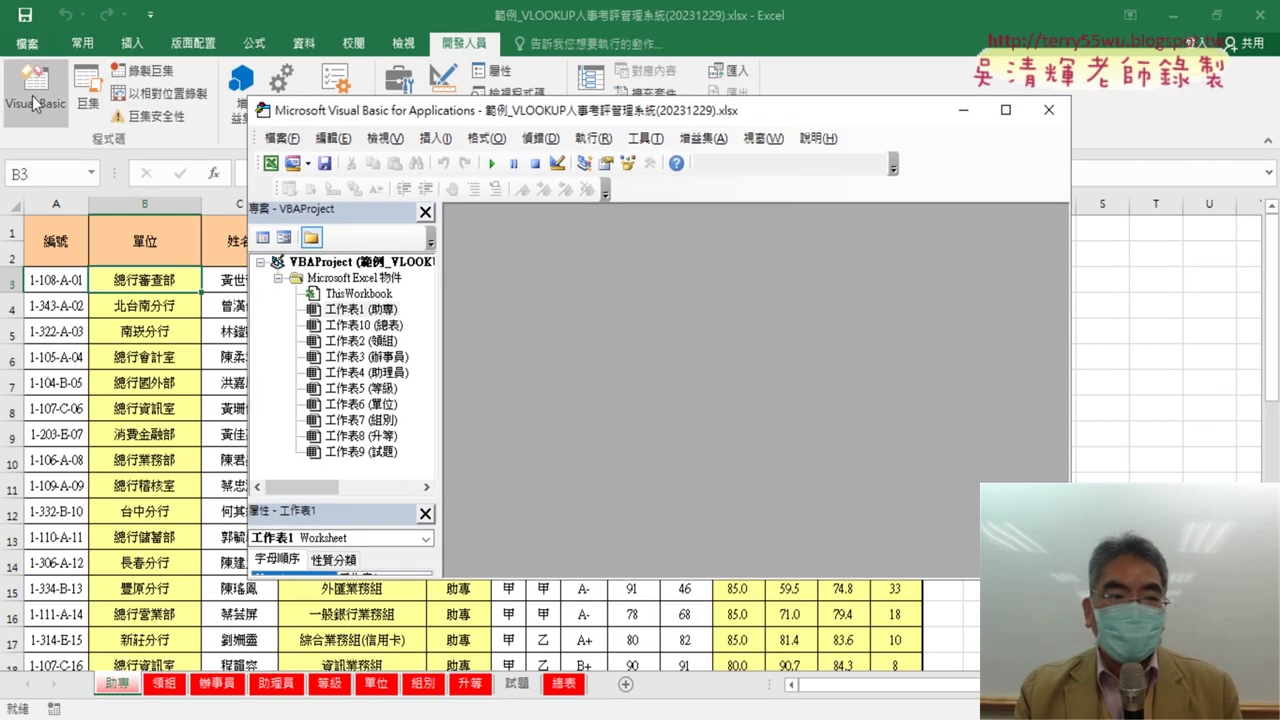
{"action": "left_click_drag", "start_coordinate": [372, 586], "coordinate": [386, 582]}
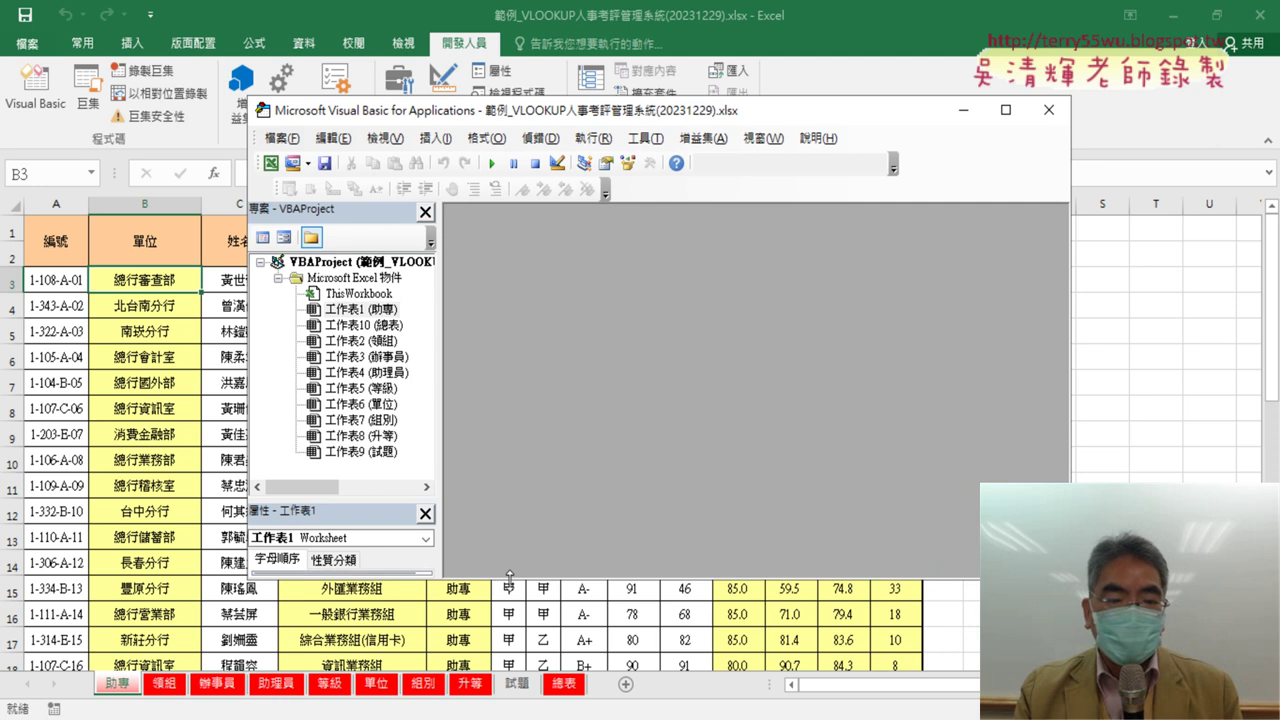
{"action": "left_click_drag", "start_coordinate": [509, 576], "coordinate": [509, 648]}
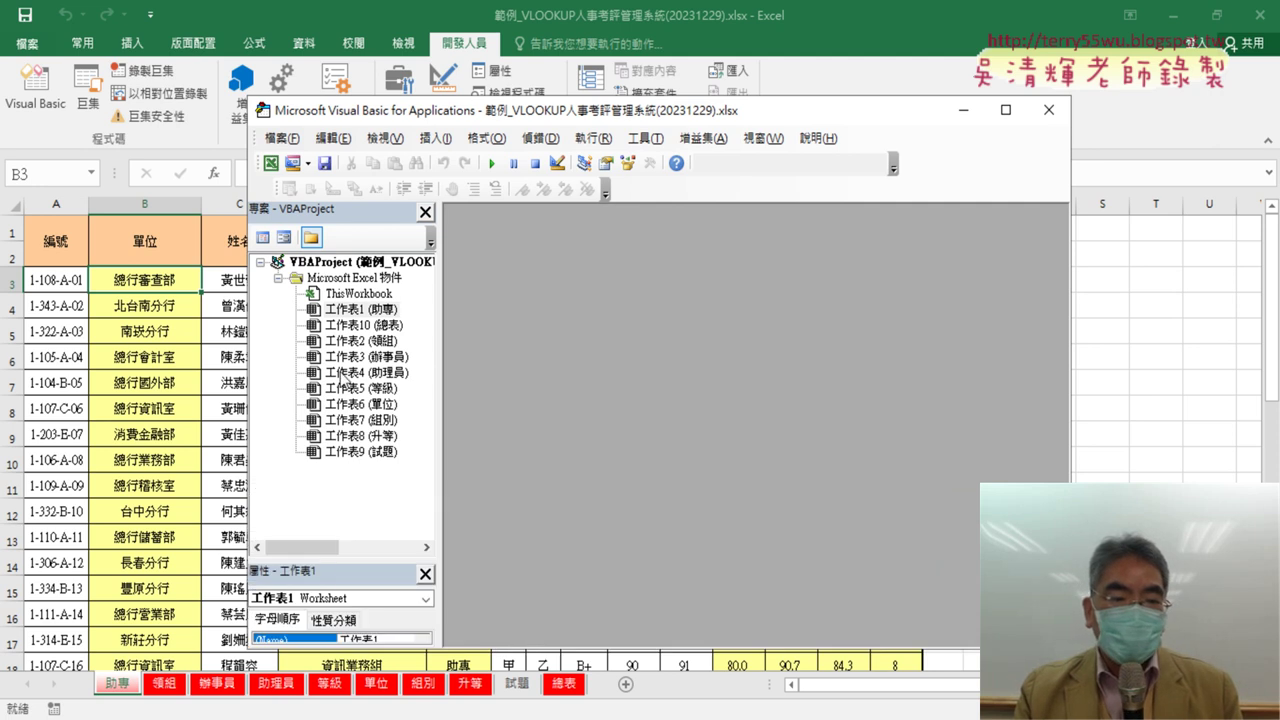
Step: Insert a new code module, Module1, into the VBA project and narrow the editor
{"action": "right_click", "coordinate": [343, 373]}
{"action": "mouse_move", "coordinate": [428, 458]}
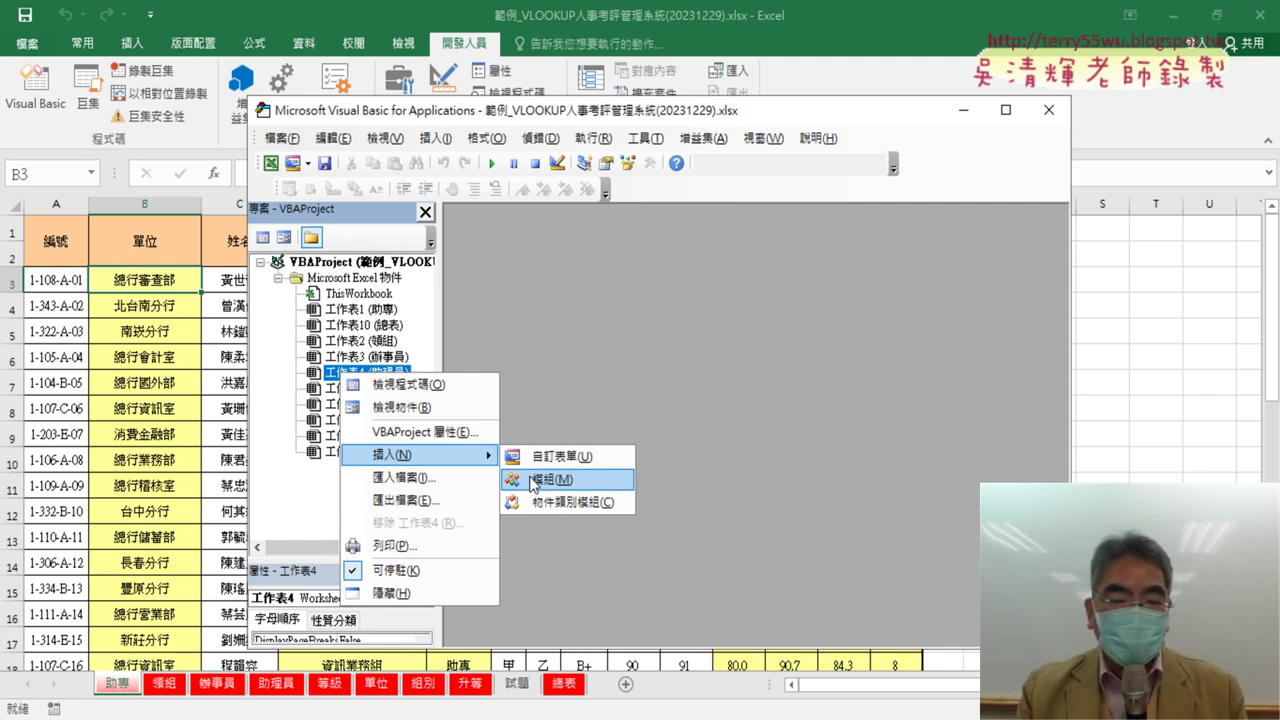
{"action": "left_click", "coordinate": [533, 481]}
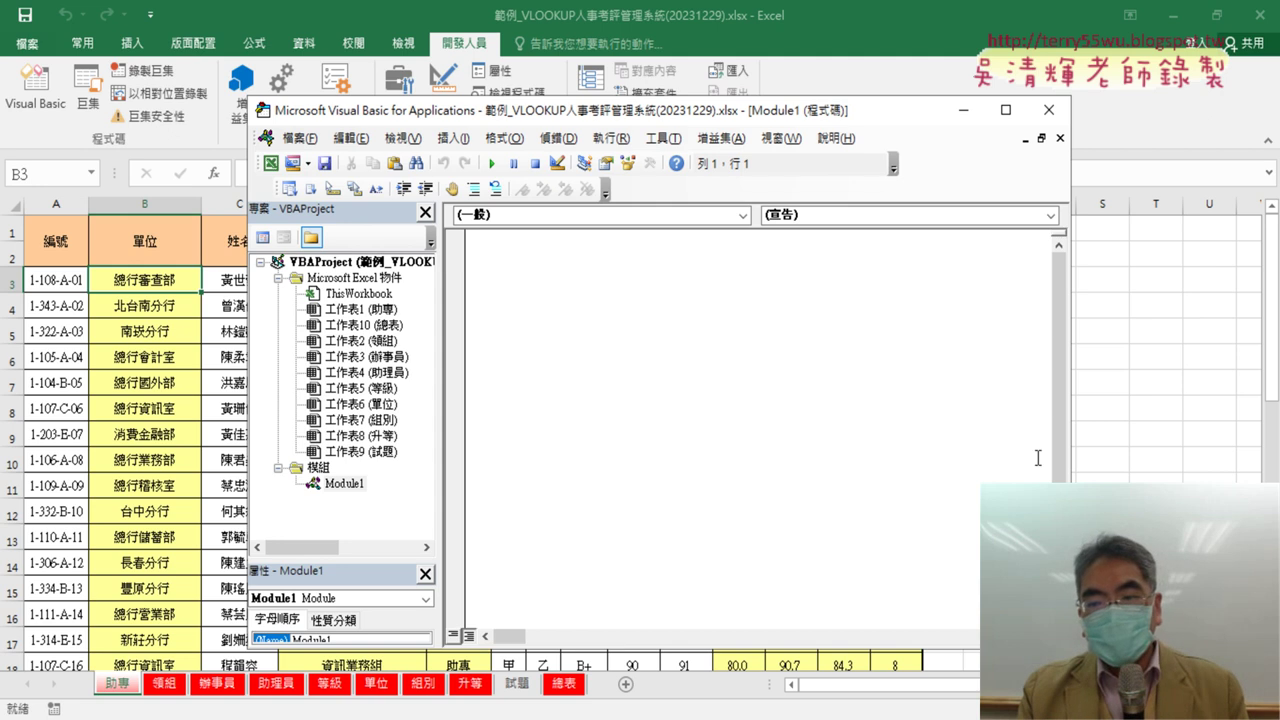
{"action": "left_click_drag", "start_coordinate": [1070, 458], "coordinate": [960, 461]}
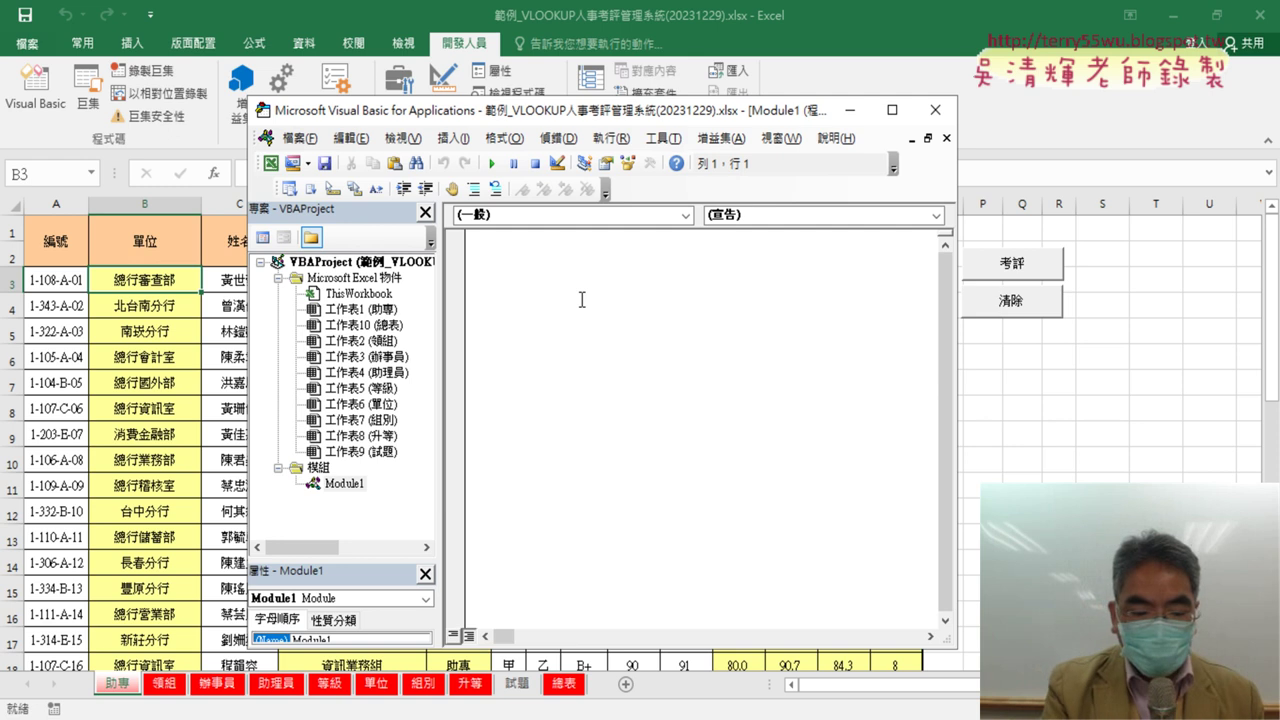
Step: Create the empty procedure Sub 清除() in Module1
{"action": "type", "text": "sub"}
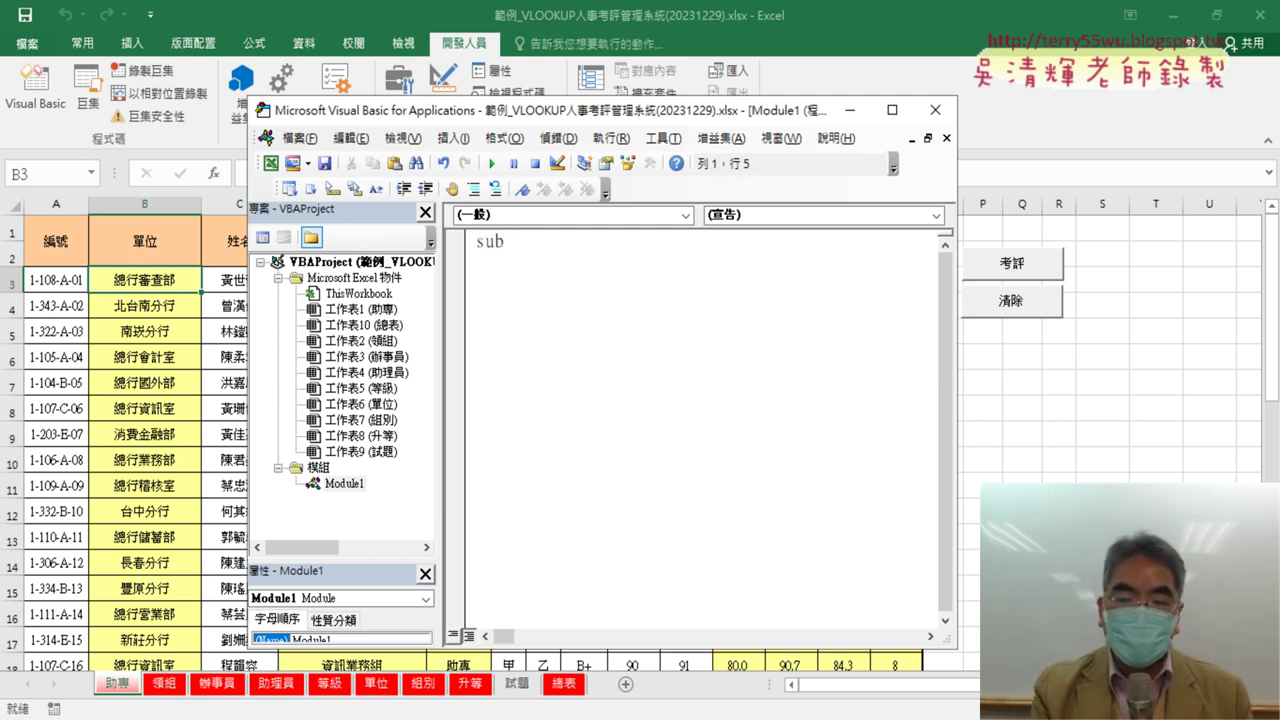
{"action": "type", "text": "ㄑ"}
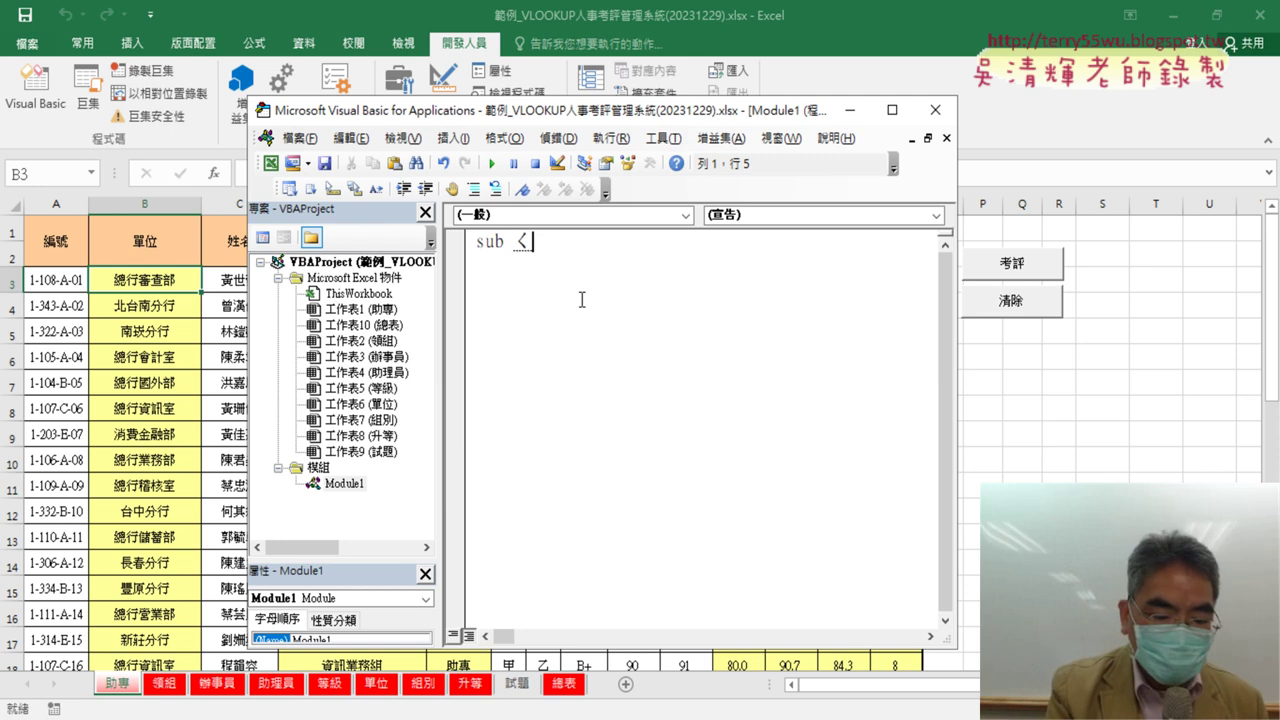
{"action": "type", "text": "ㄧㄥ "}
{"action": "type", "text": "ㄔㄨ"}
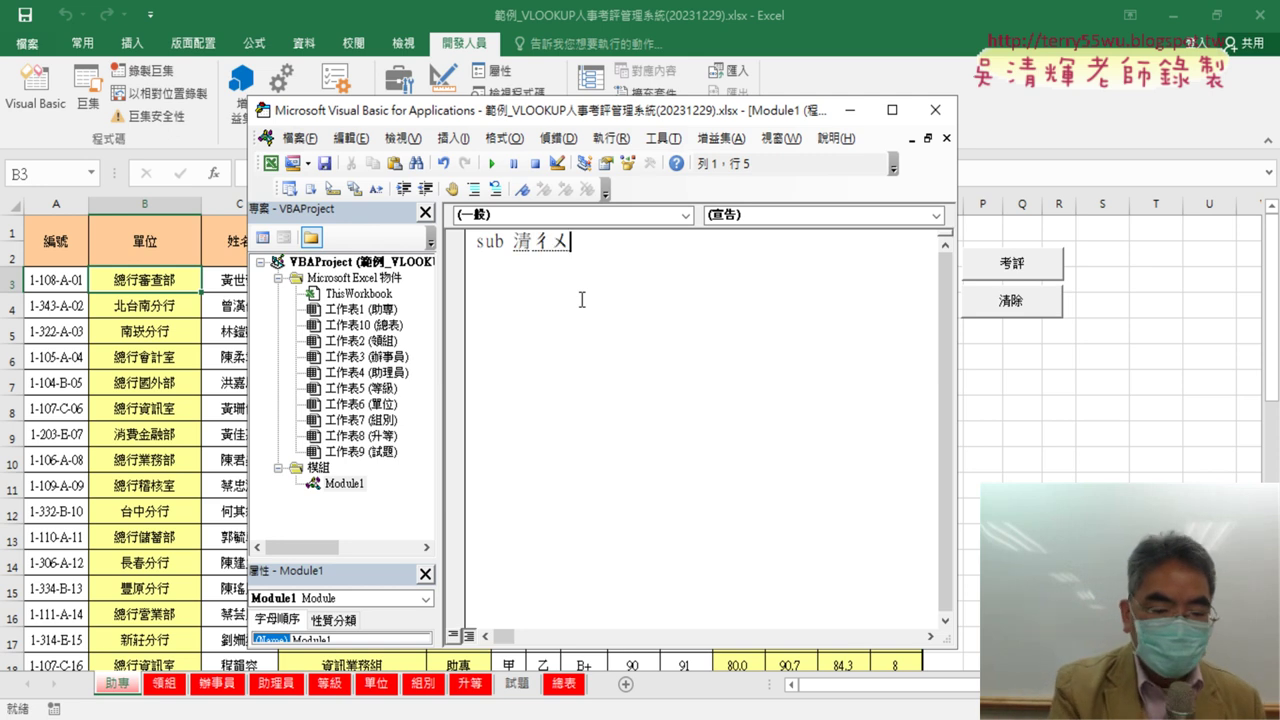
{"action": "type", "text": "ˊ"}
{"action": "key", "text": "Return"}
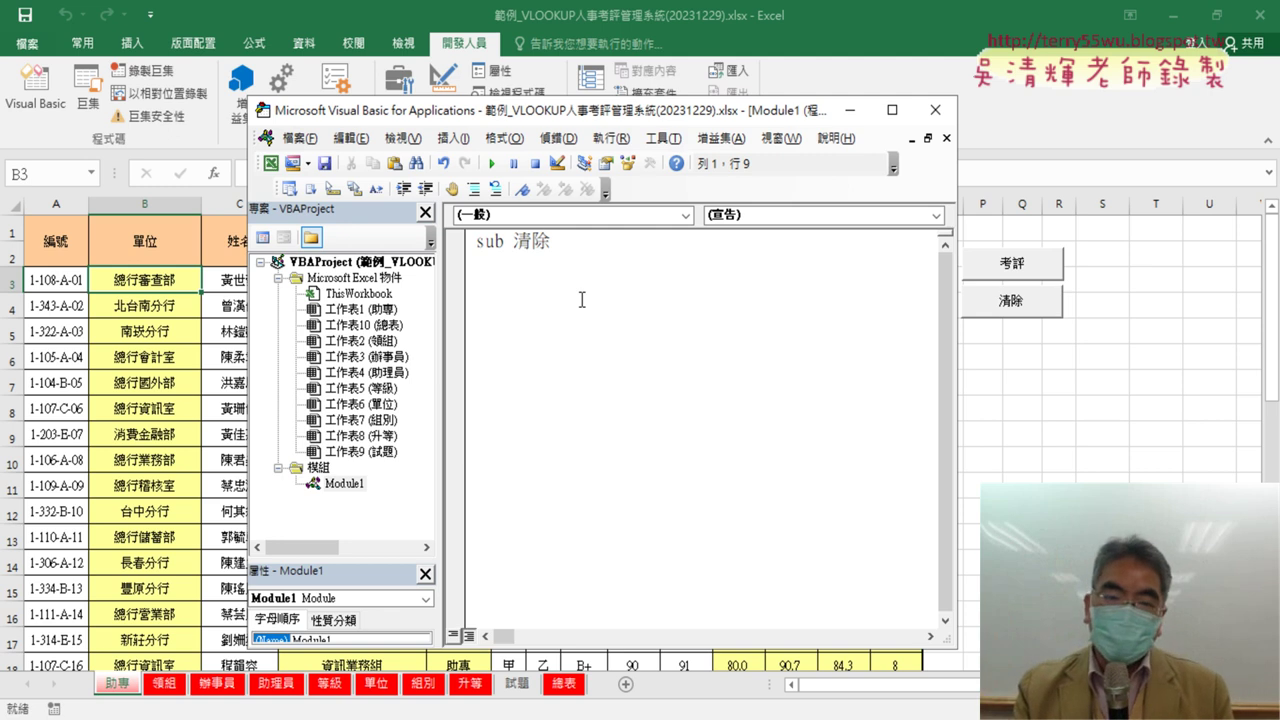
{"action": "key", "text": "Return"}
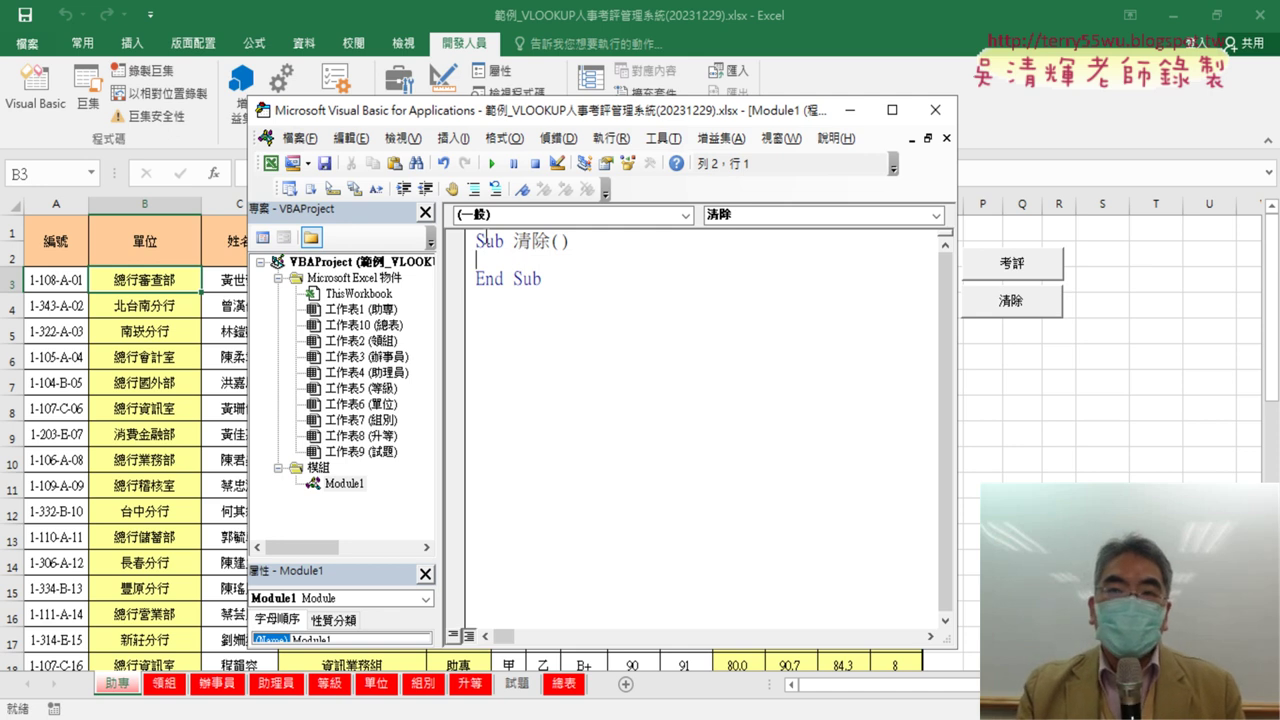
Step: Highlight the Sub keyword, place the caret in the empty 清除 body, and shift the editor right
{"action": "left_click_drag", "start_coordinate": [477, 240], "coordinate": [503, 242]}
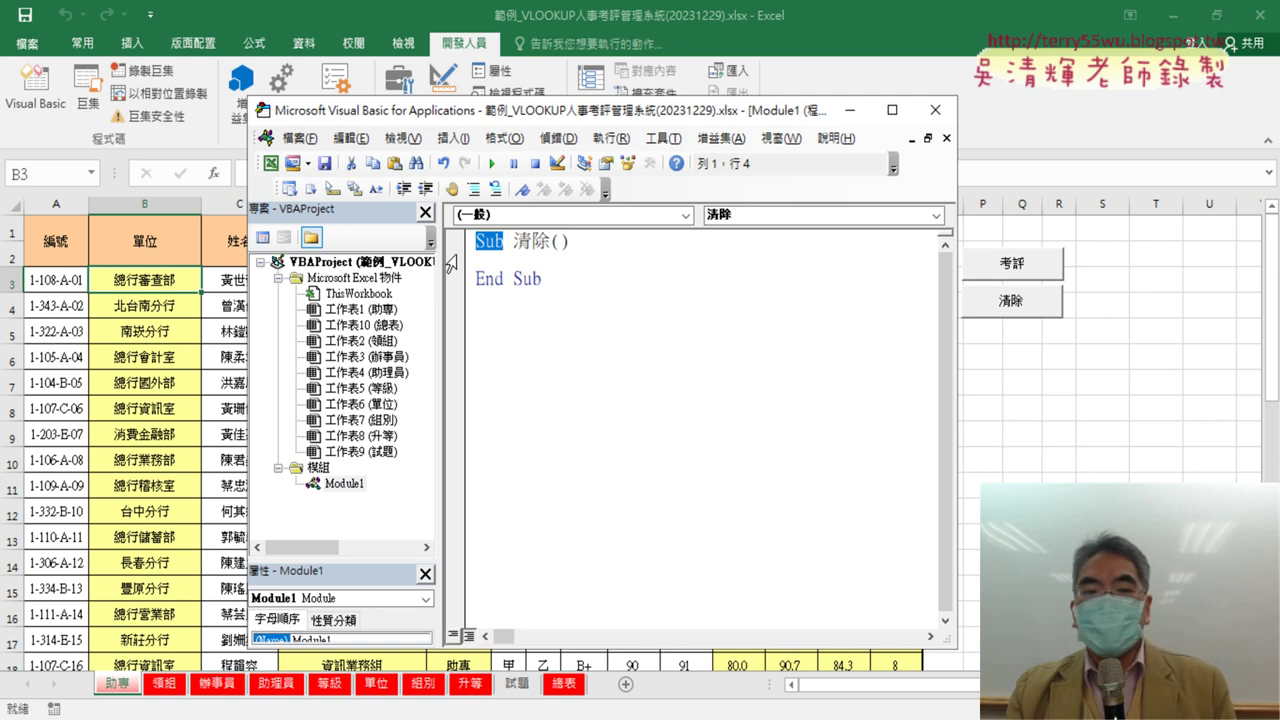
{"action": "left_click", "coordinate": [508, 258]}
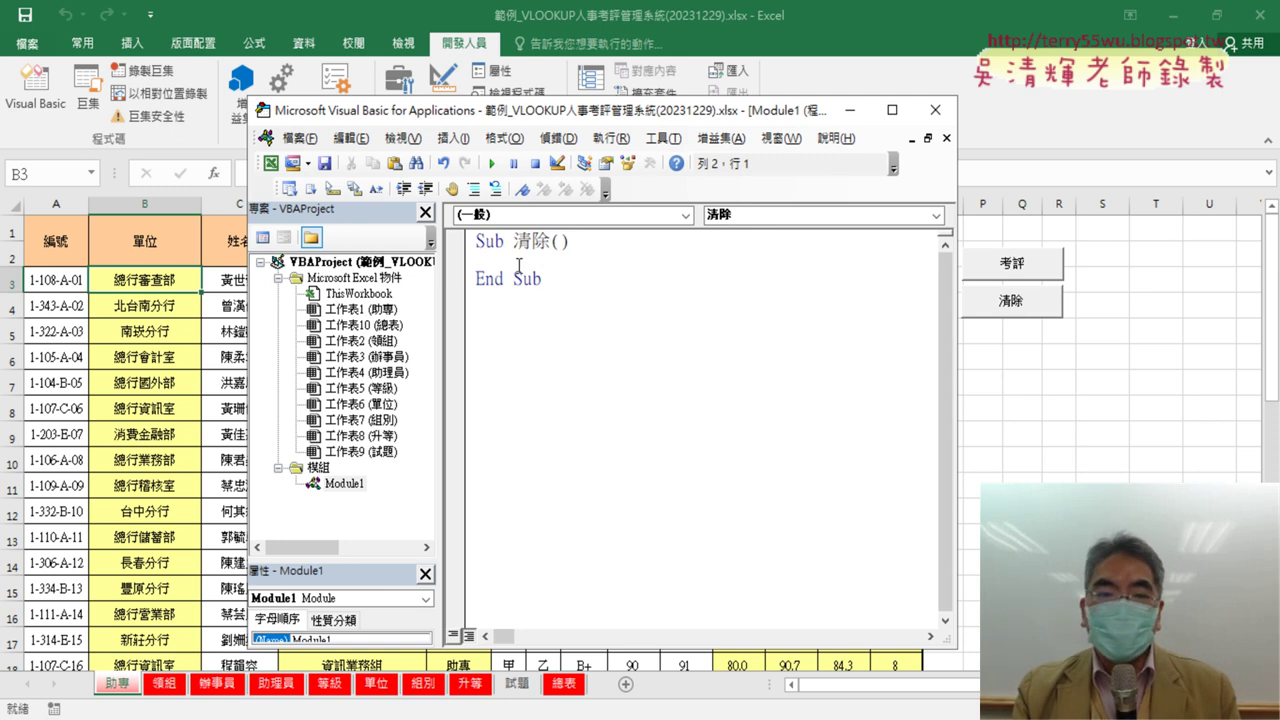
{"action": "left_click_drag", "start_coordinate": [628, 118], "coordinate": [730, 113]}
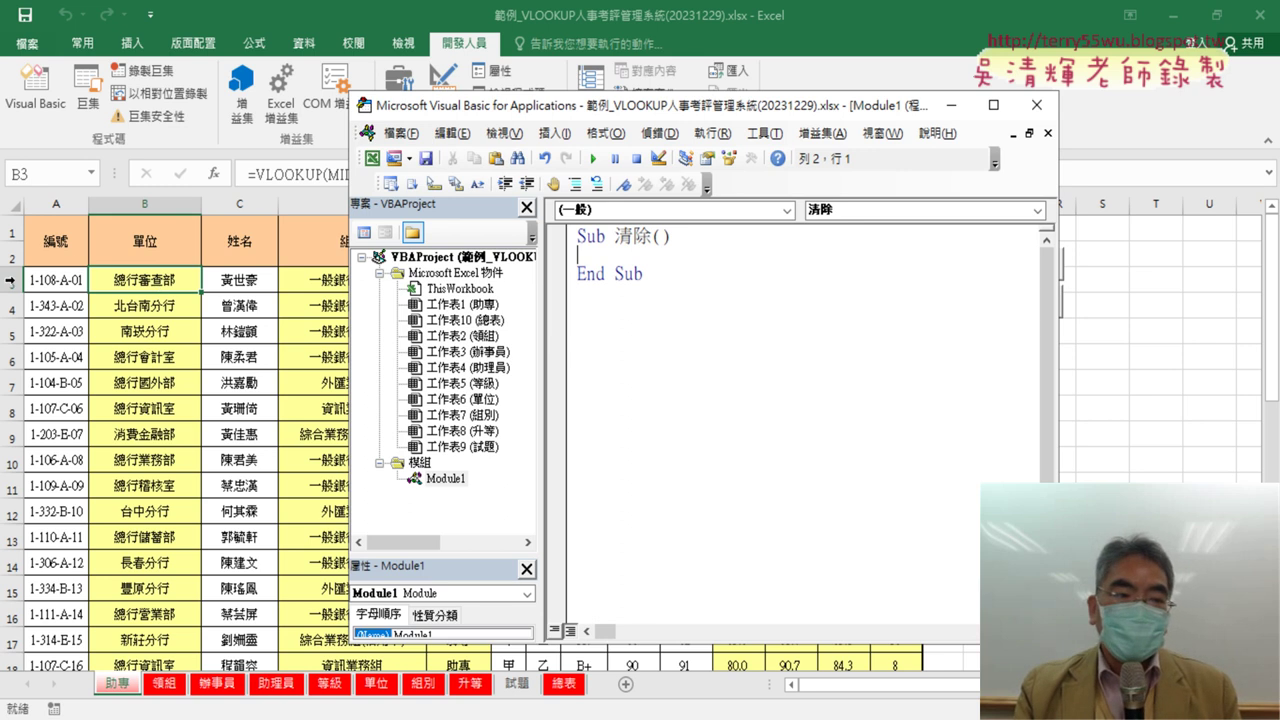
Step: Confirm on the worksheet that the table's last filled row is row 40
{"action": "left_click", "coordinate": [135, 286]}
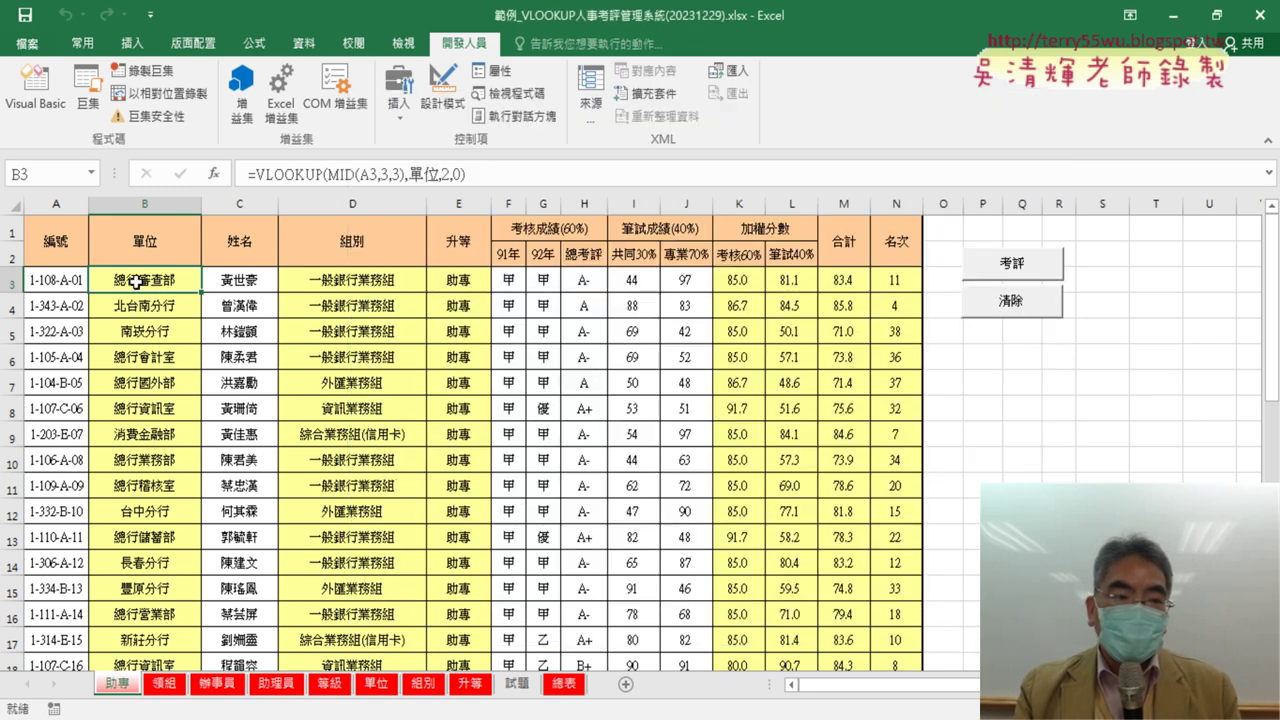
{"action": "key", "text": "ctrl+Down"}
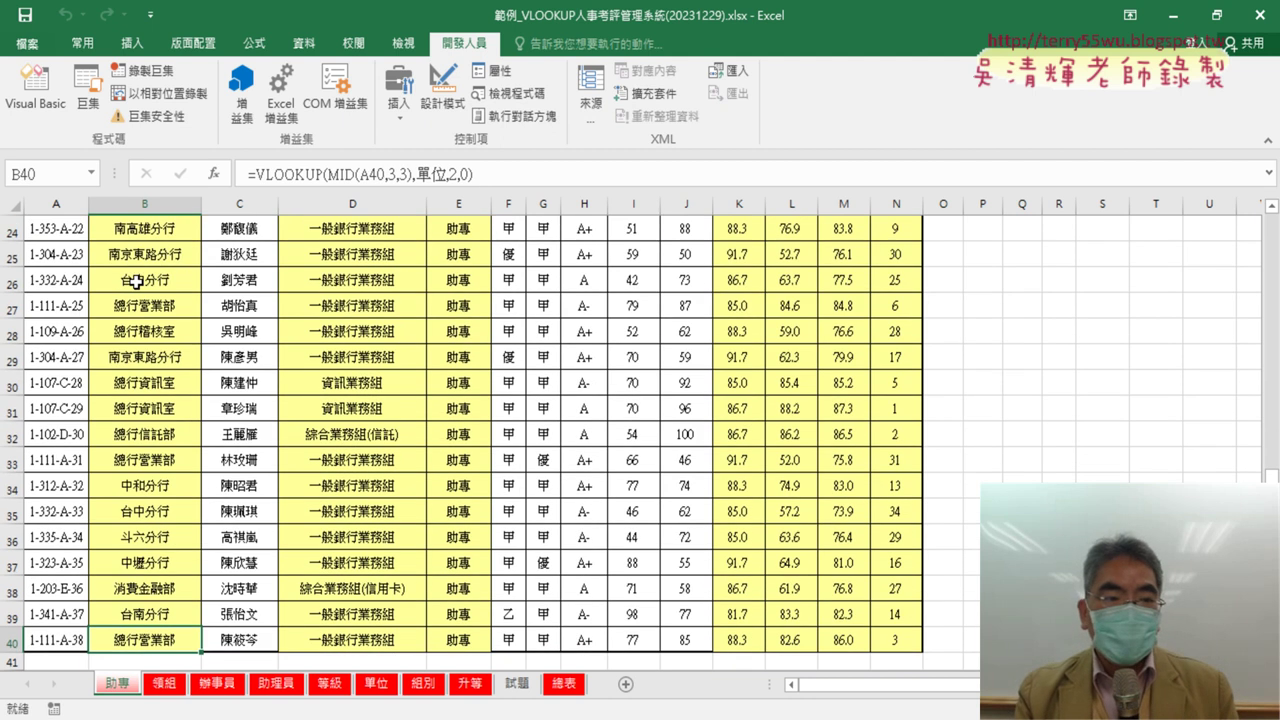
{"action": "key", "text": "ctrl+Up"}
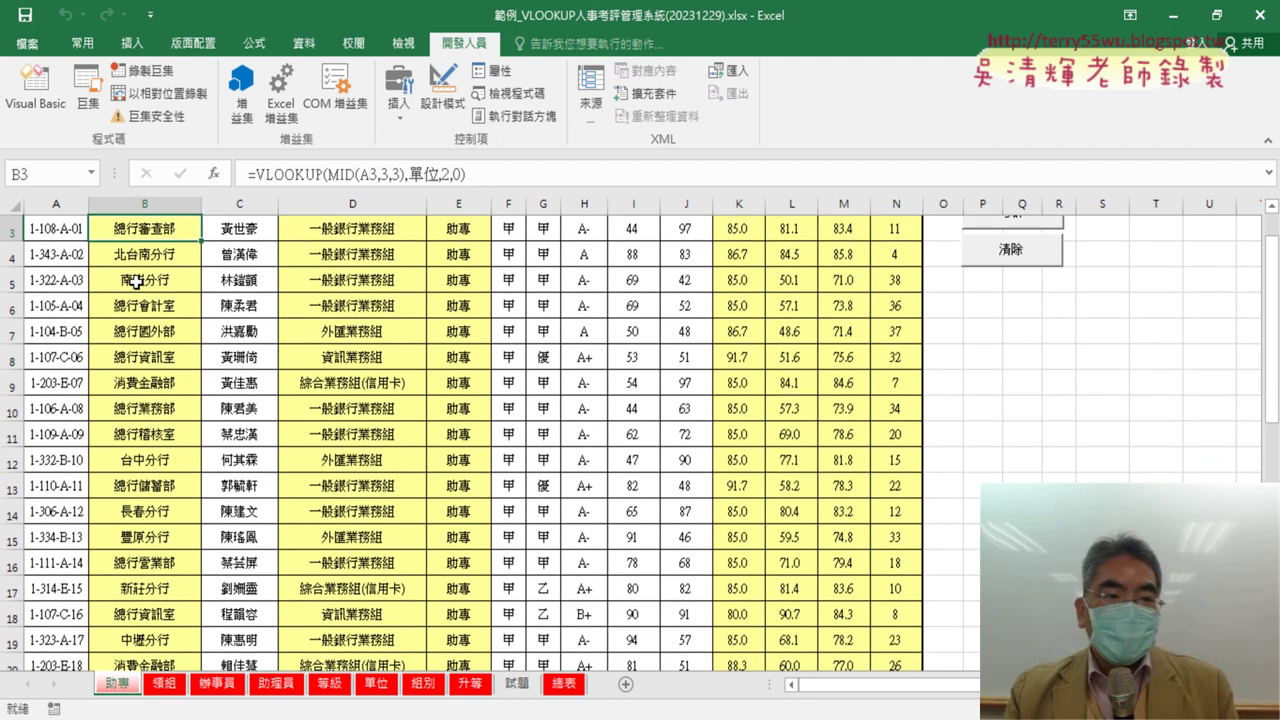
{"action": "scroll", "coordinate": [197, 281], "scroll_direction": "up", "scroll_amount": 1}
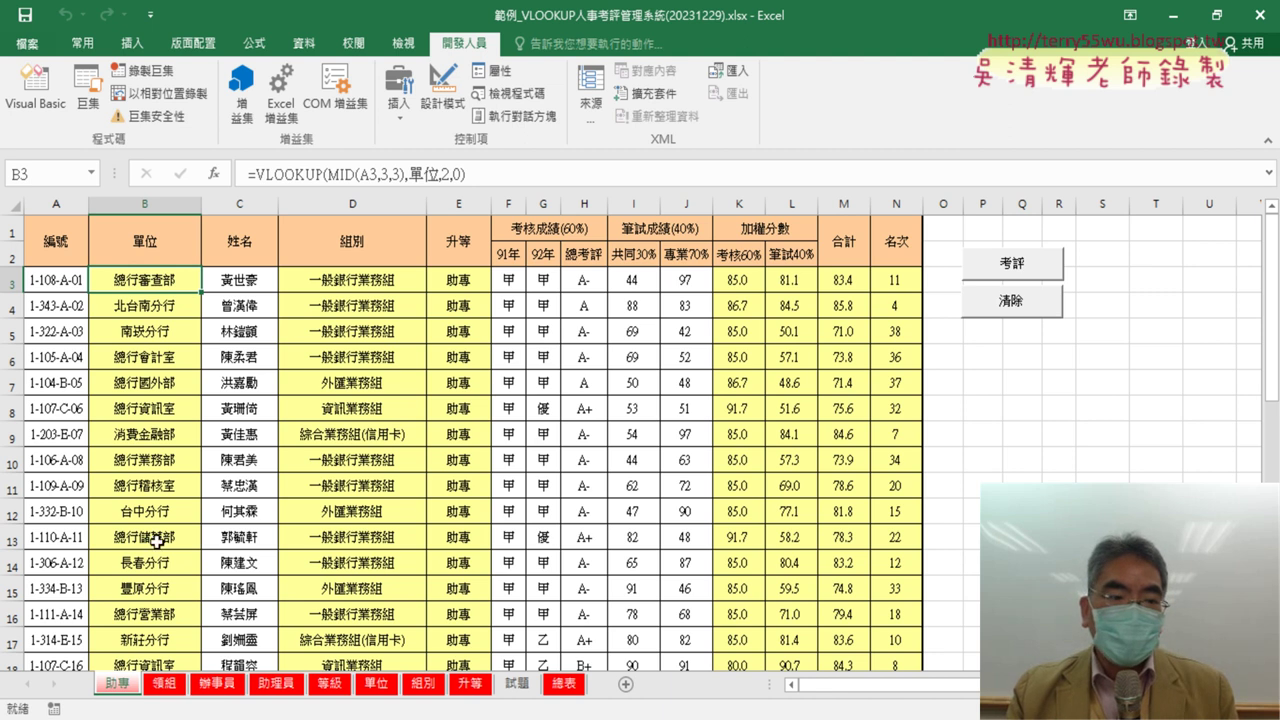
Step: In the 清除 procedure, indent the first body line and start it with 'for'
{"action": "left_click", "coordinate": [36, 88]}
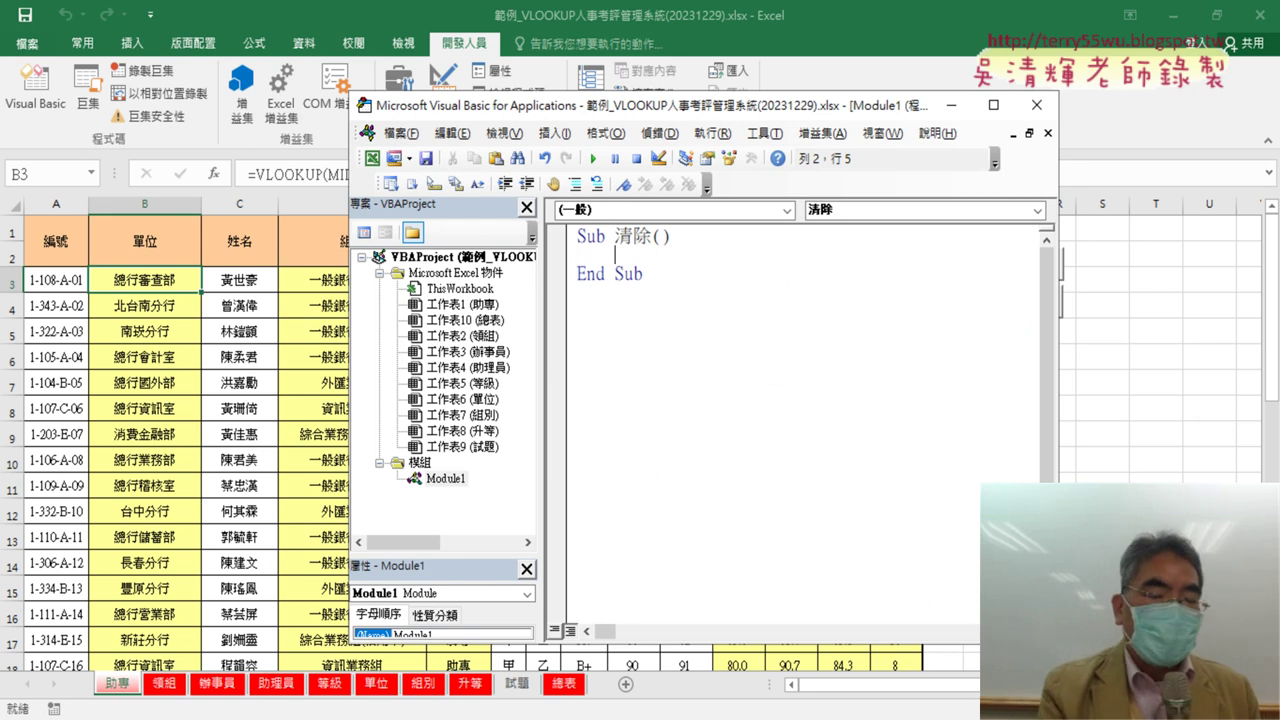
{"action": "key", "text": "Tab"}
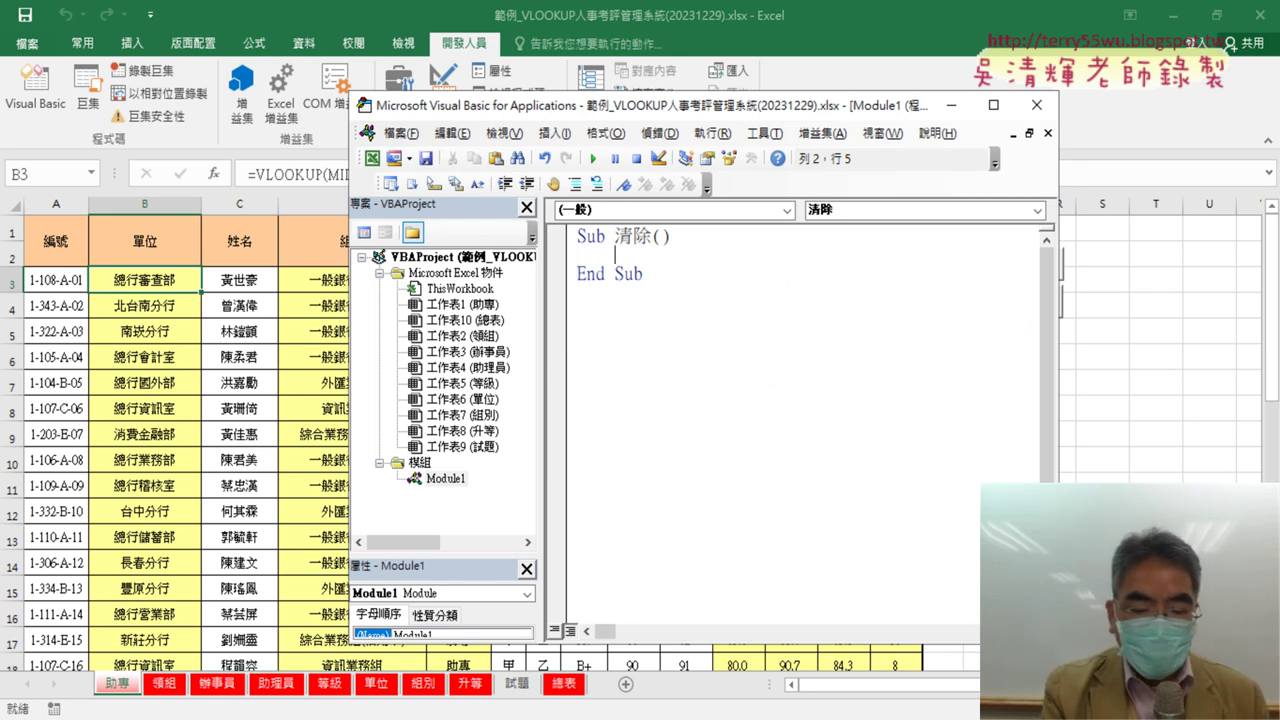
{"action": "type", "text": "for"}
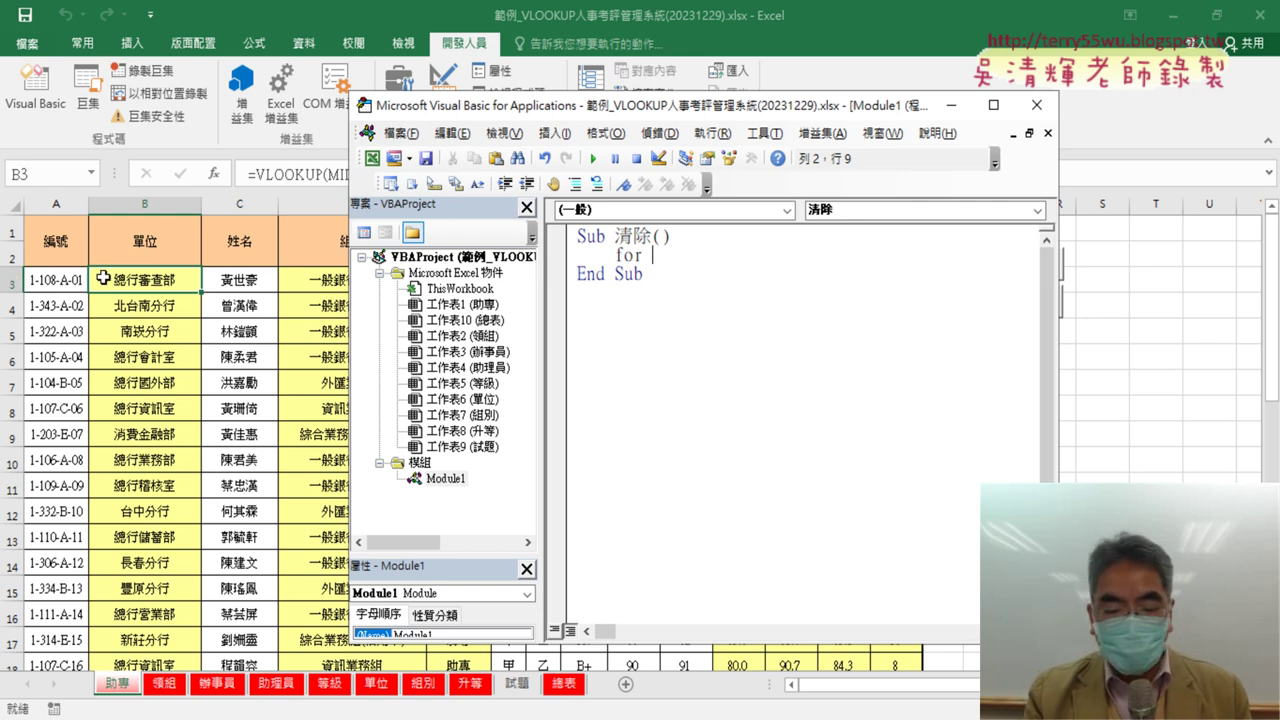
Step: Write the loop For i = 3 To 40 with a Next i line below it
{"action": "type", "text": "i=3"}
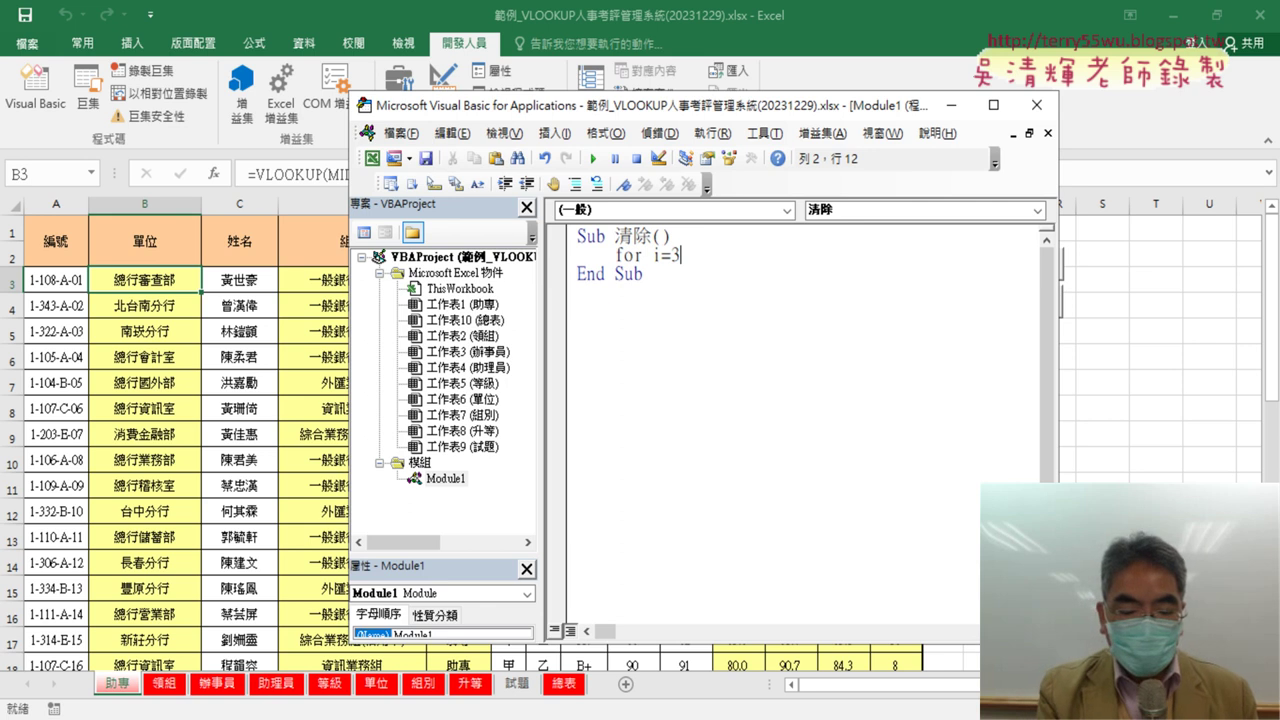
{"action": "type", "text": " to 40"}
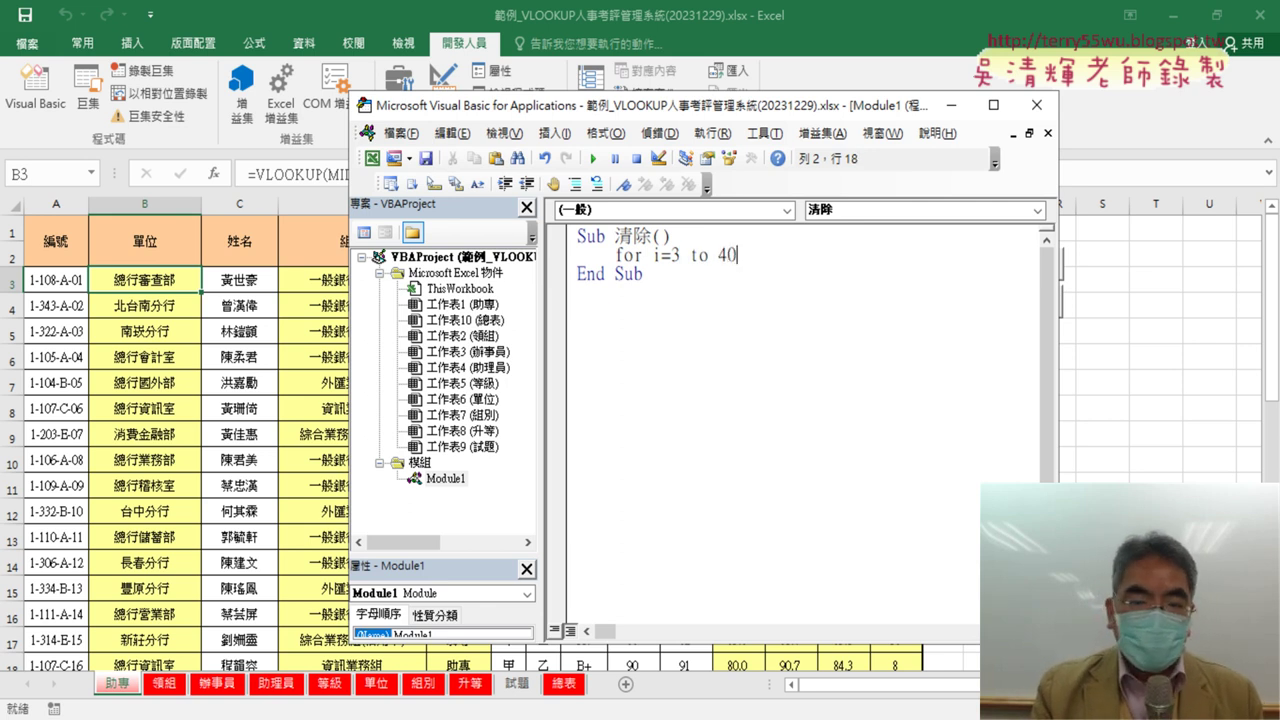
{"action": "key", "text": "Return"}
{"action": "key", "text": "Return"}
{"action": "type", "text": "ne"}
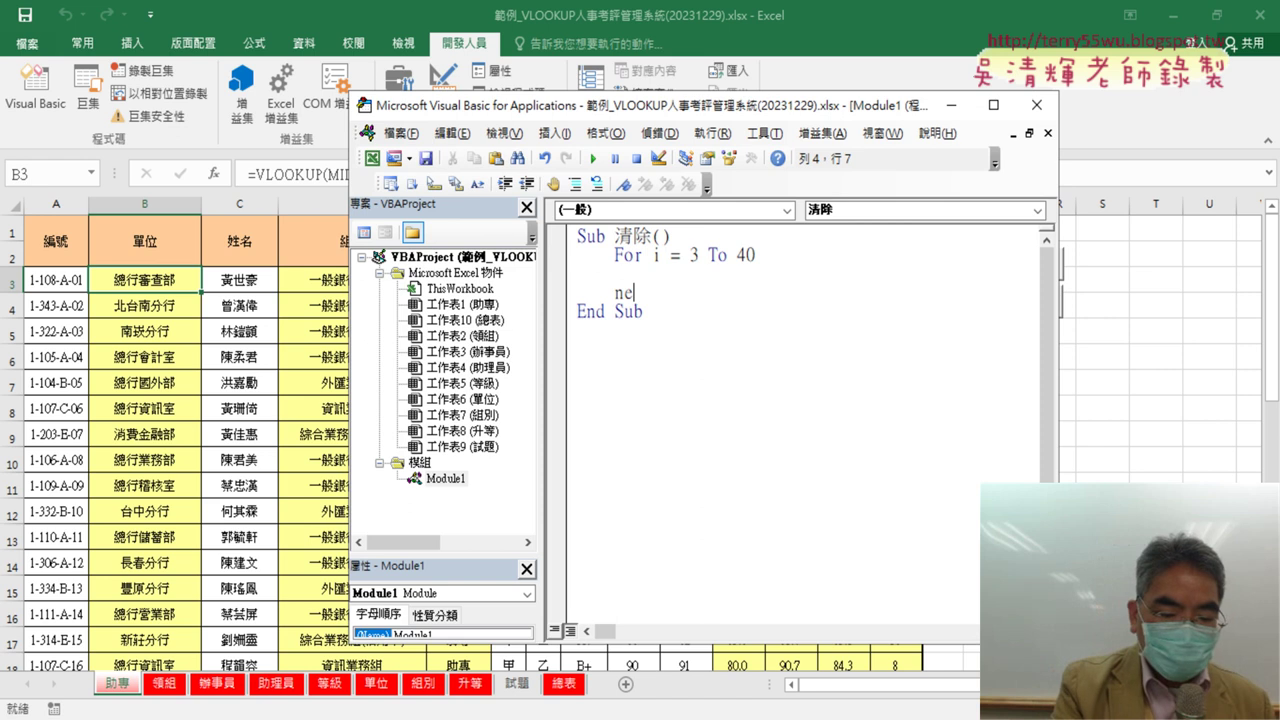
{"action": "type", "text": "xt"}
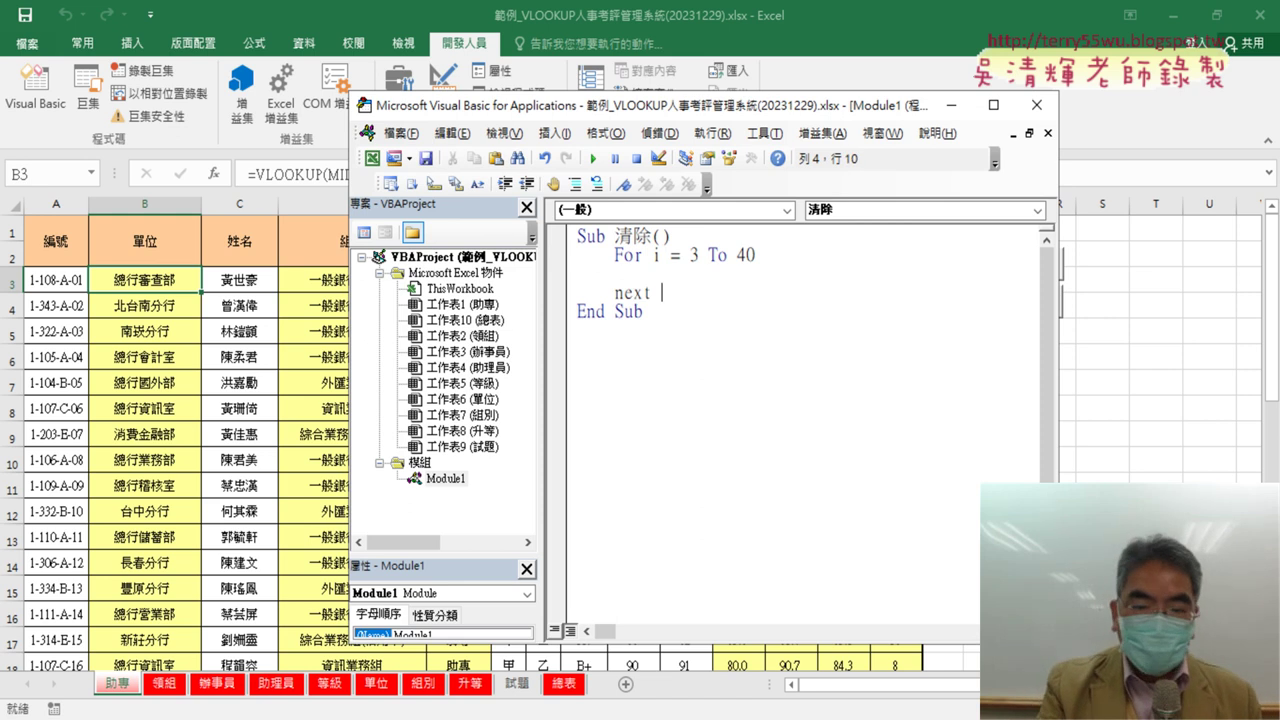
{"action": "type", "text": "i"}
{"action": "left_click", "coordinate": [616, 273]}
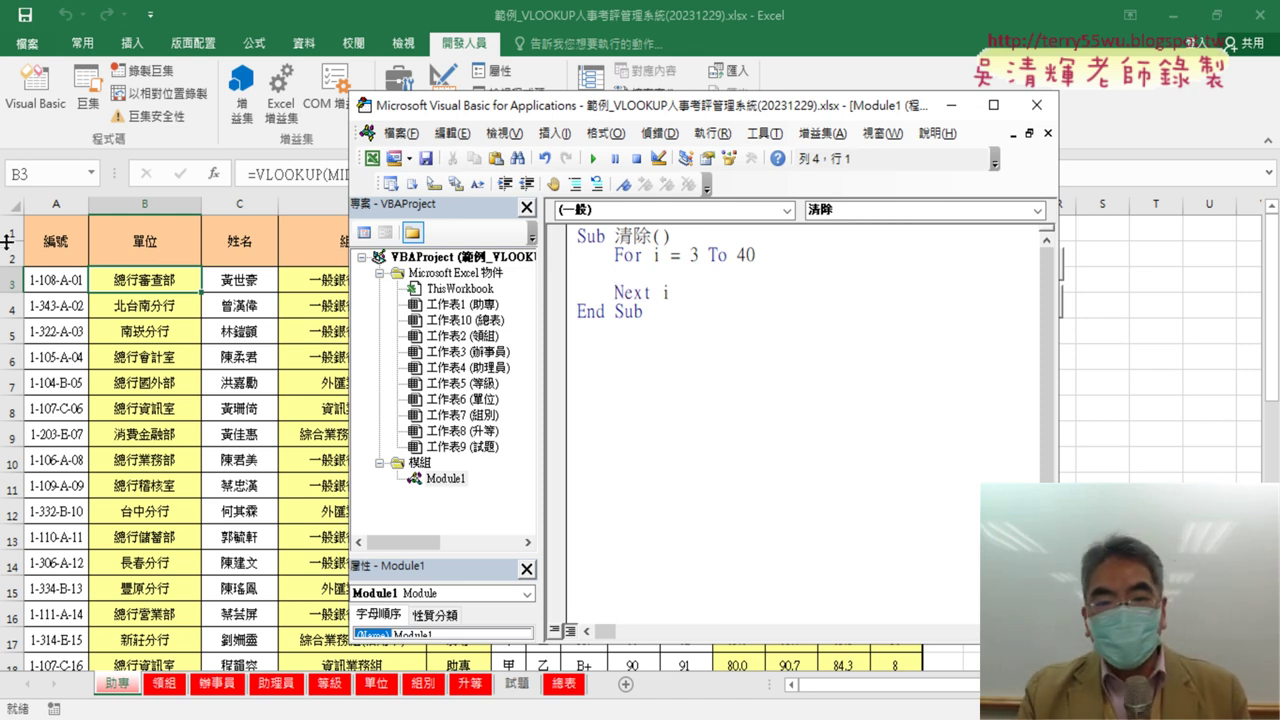
Step: Point out the loop counter i, starting value 3 and ending value 40
{"action": "double_click", "coordinate": [656, 254]}
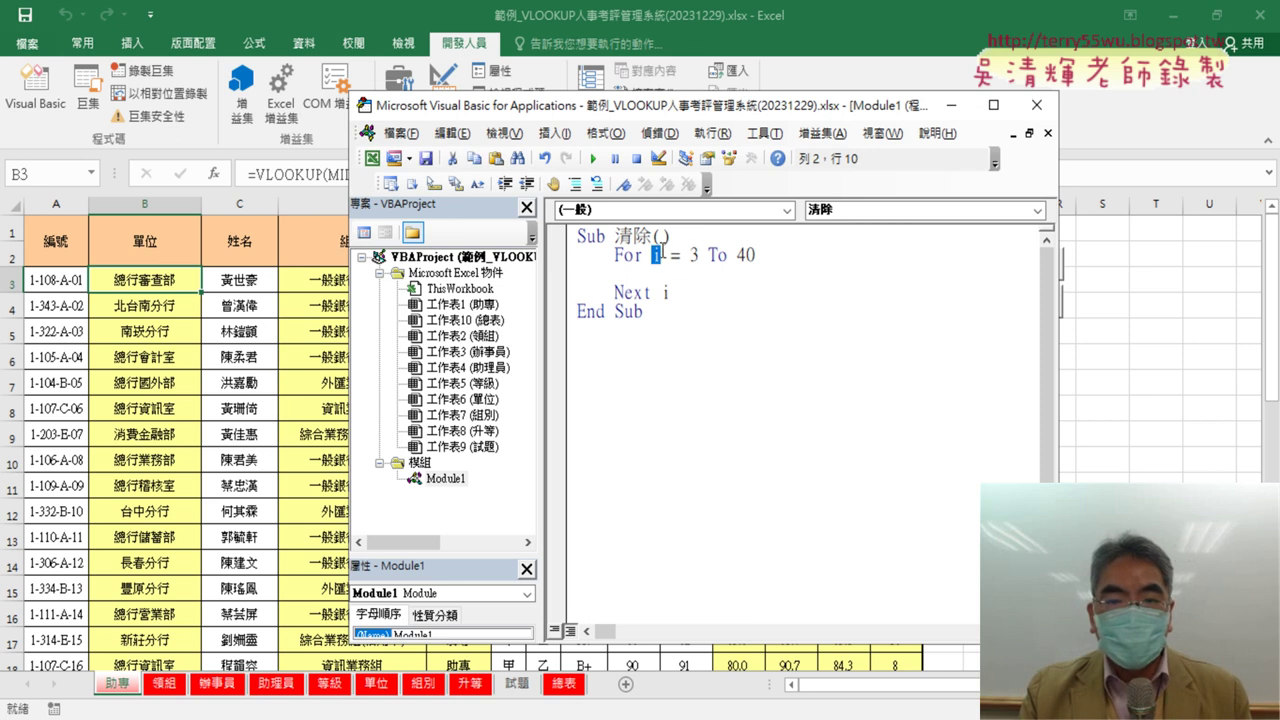
{"action": "double_click", "coordinate": [694, 256]}
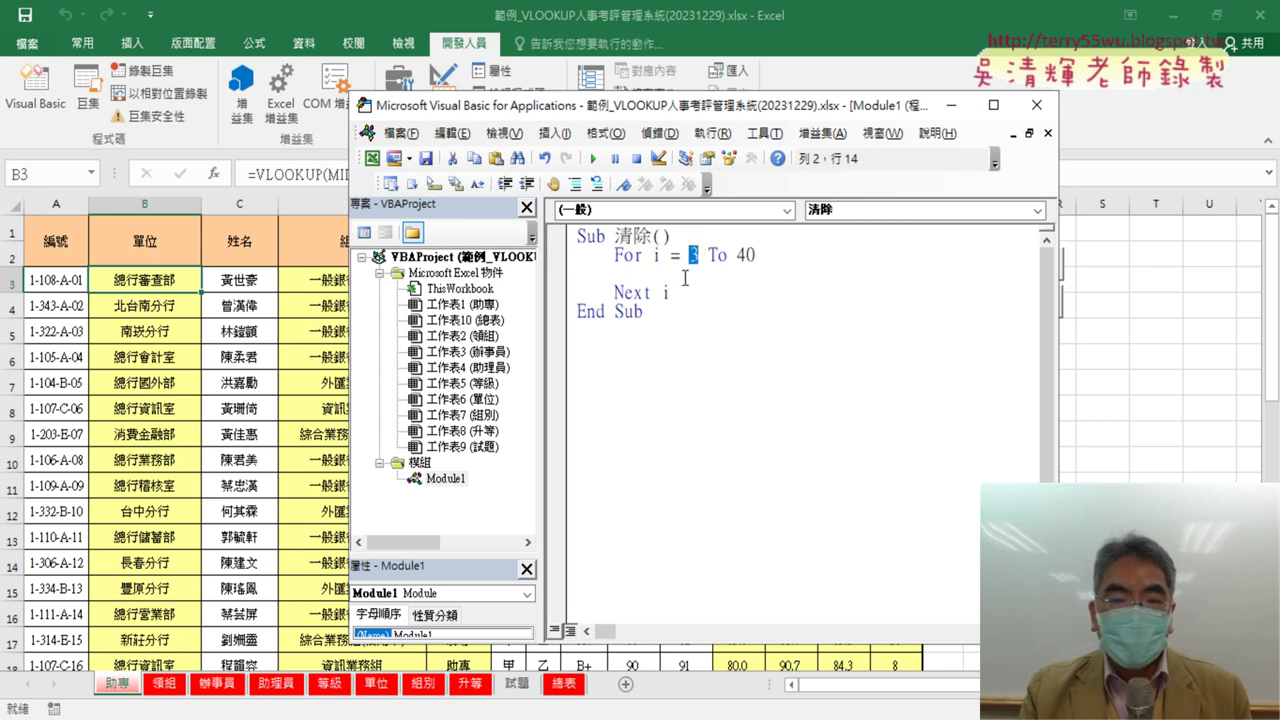
{"action": "left_click", "coordinate": [635, 293]}
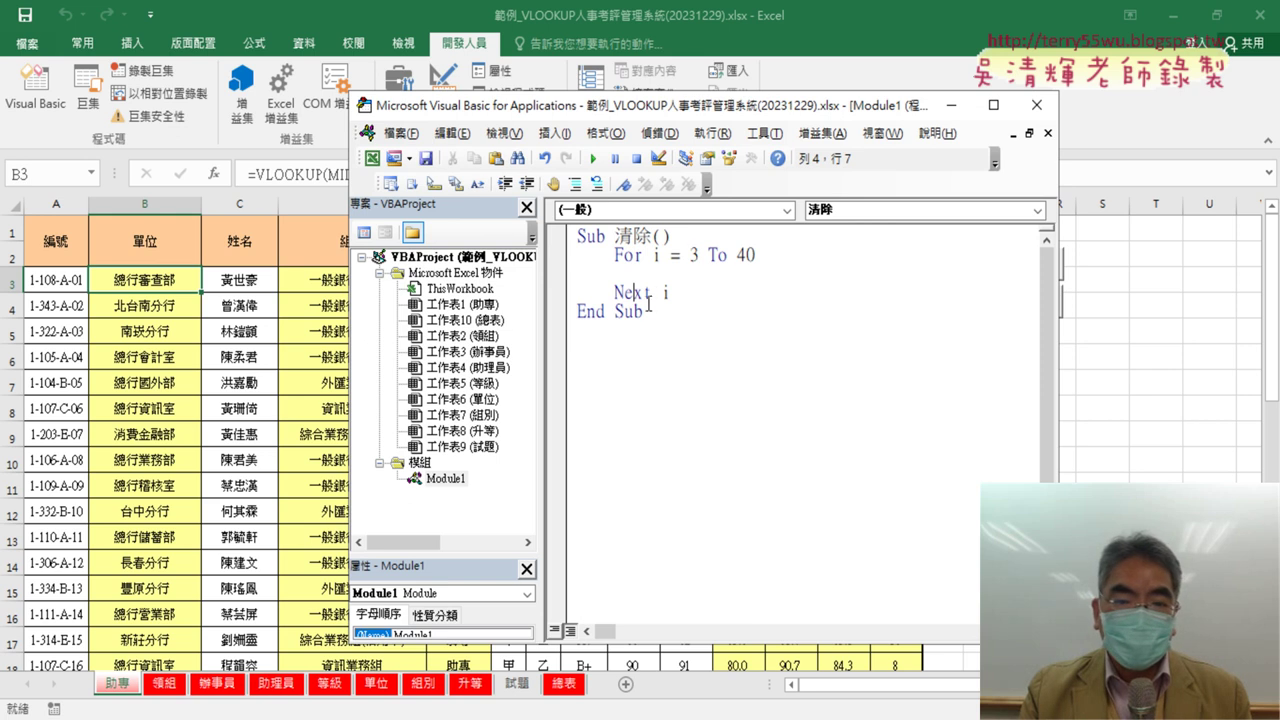
{"action": "left_click_drag", "start_coordinate": [698, 255], "coordinate": [689, 255]}
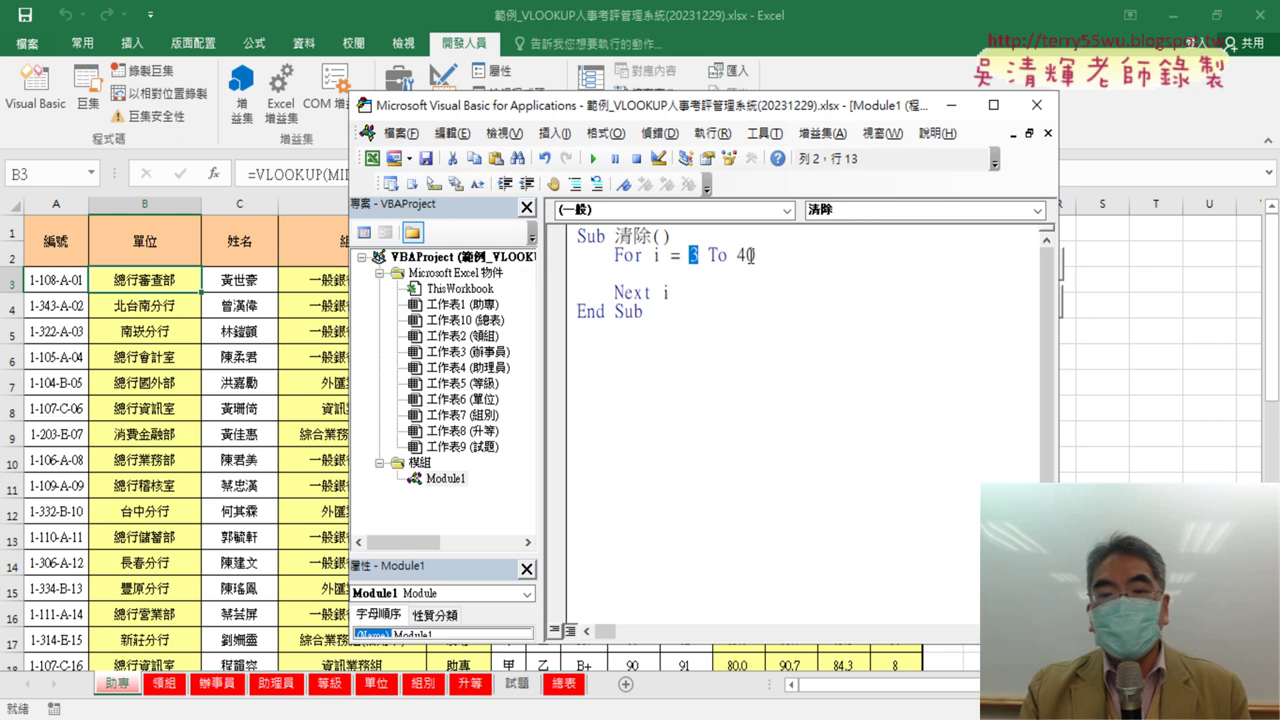
{"action": "left_click_drag", "start_coordinate": [755, 255], "coordinate": [746, 255]}
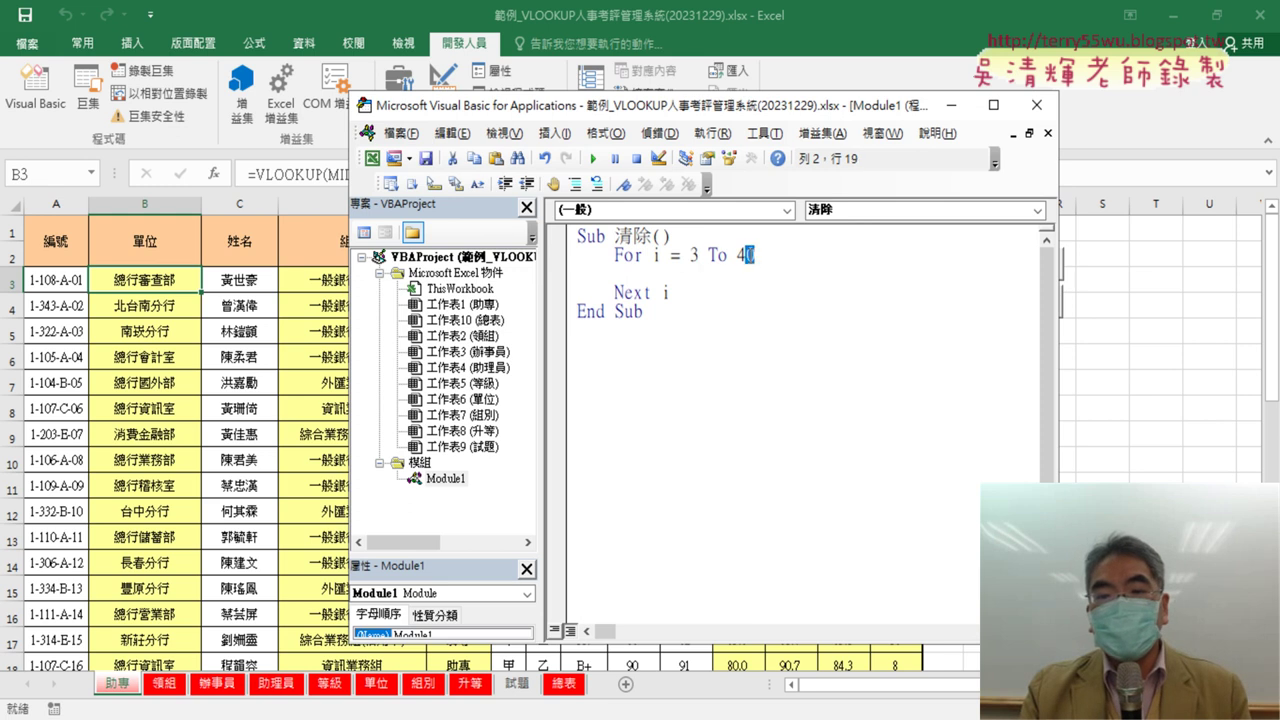
Step: Remove the i after Next and indent the blank line inside the loop
{"action": "double_click", "coordinate": [664, 292]}
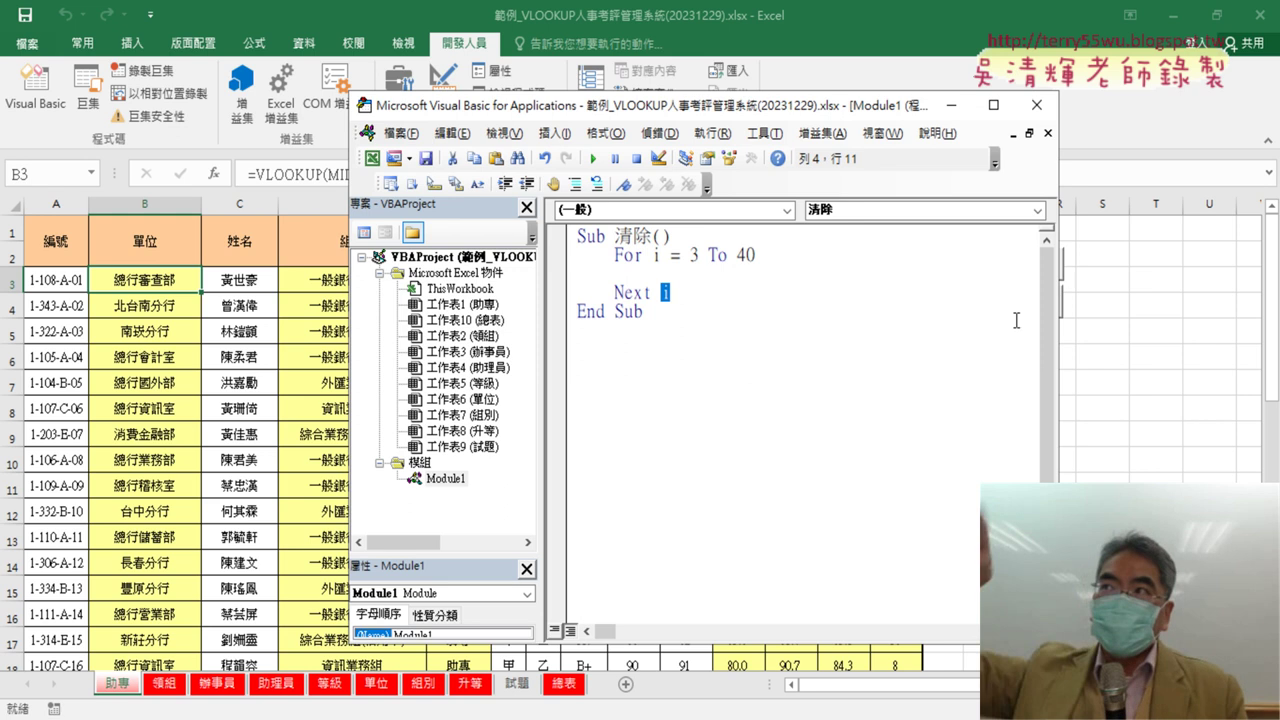
{"action": "key", "text": "BackSpace"}
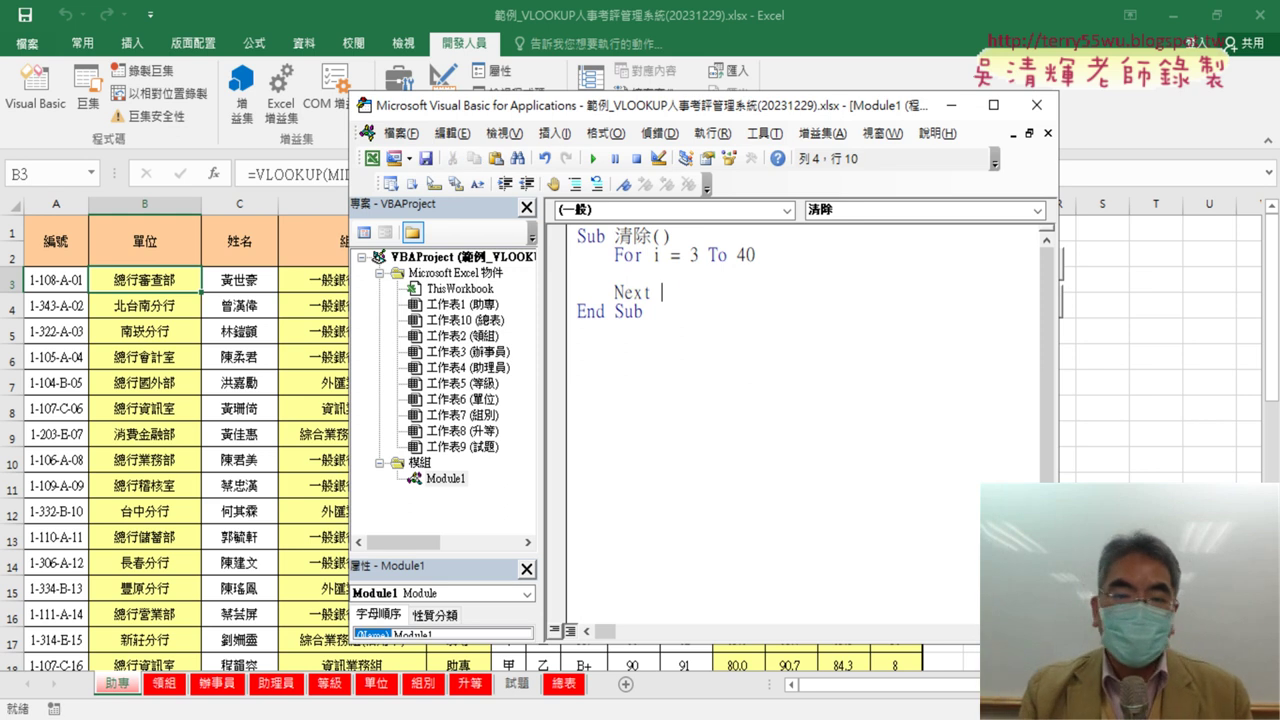
{"action": "key", "text": "Up"}
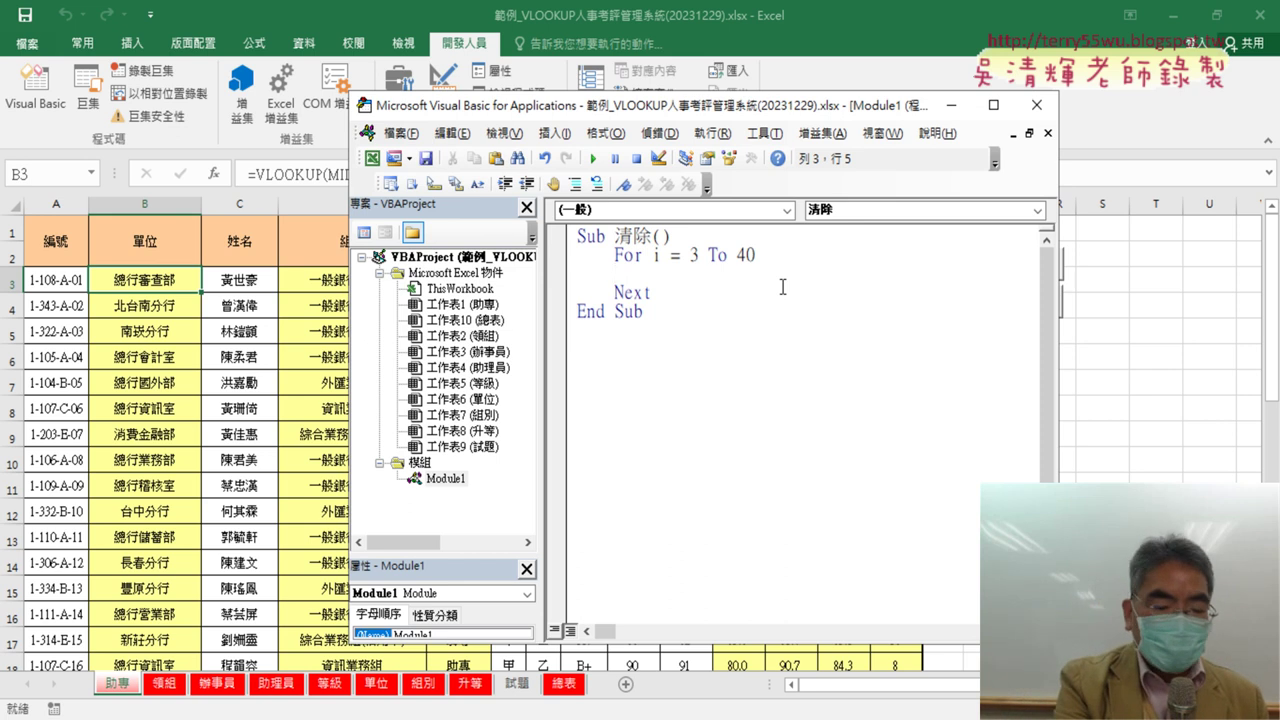
{"action": "key", "text": "Tab"}
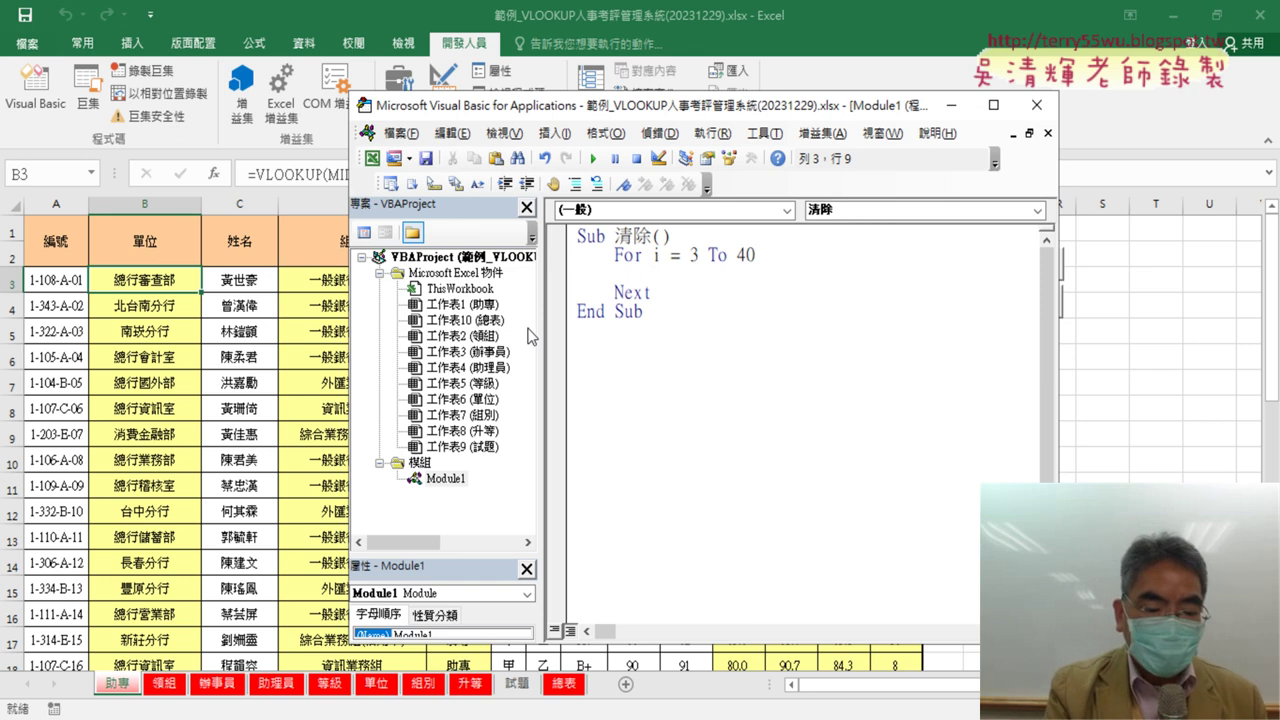
Step: Enter Cells(i, "B") = "" as the loop body and let it auto-format
{"action": "type", "text": "cells"}
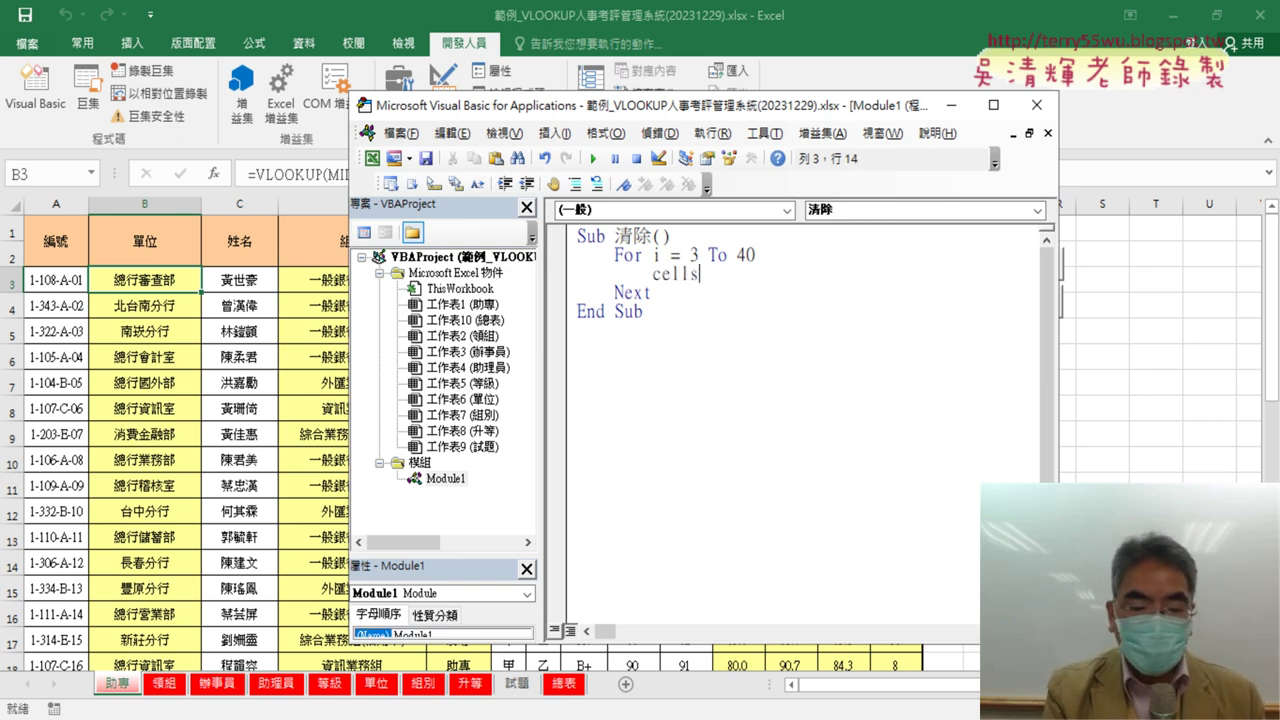
{"action": "type", "text": "(i"}
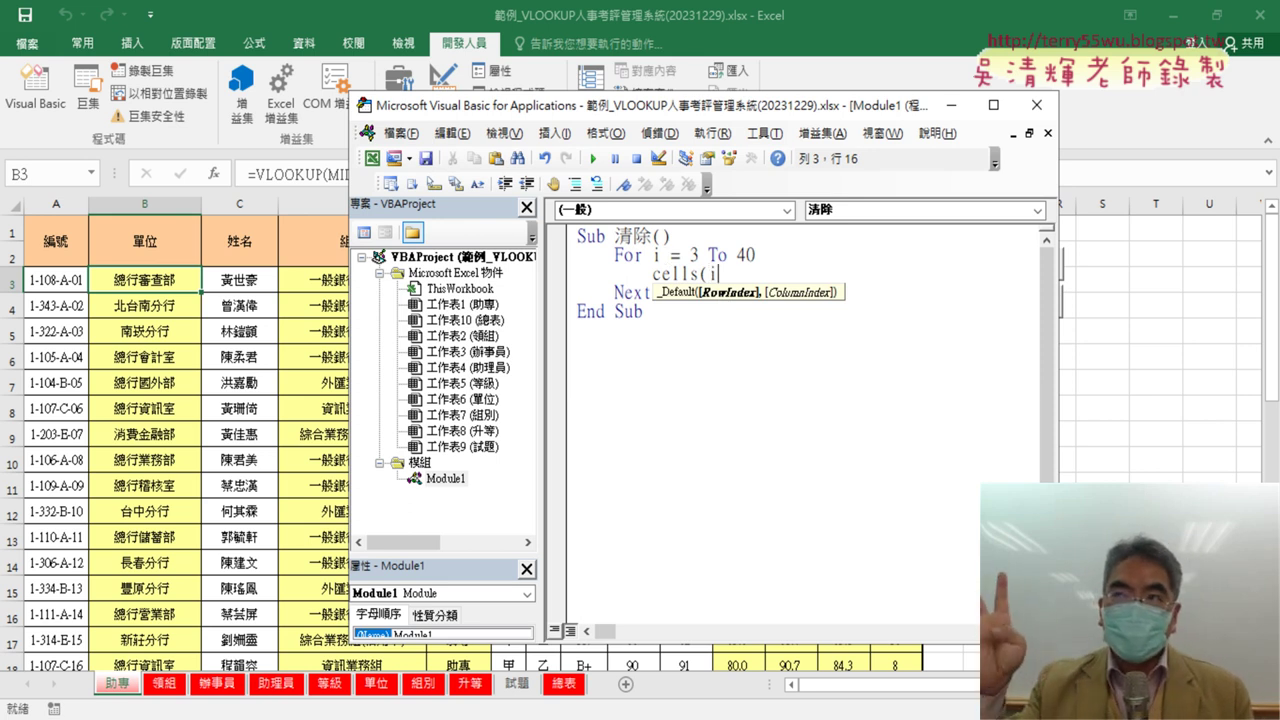
{"action": "type", "text": ","}
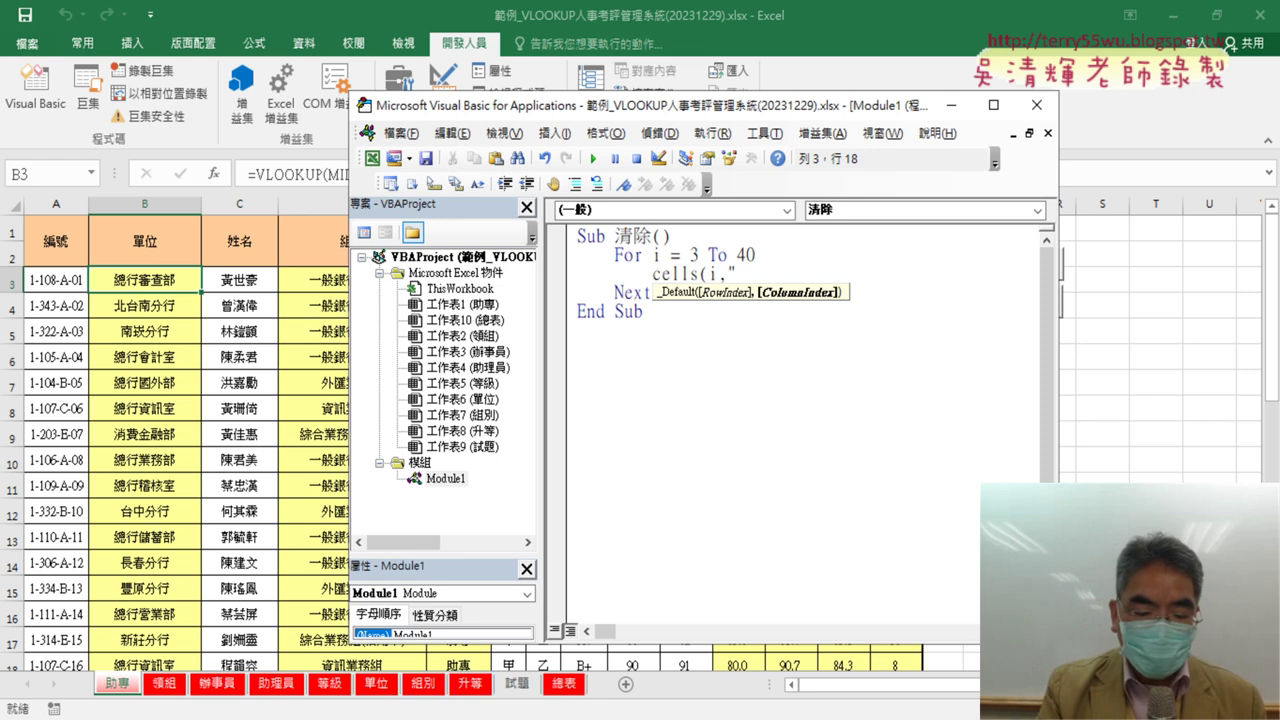
{"action": "type", "text": "\")="}
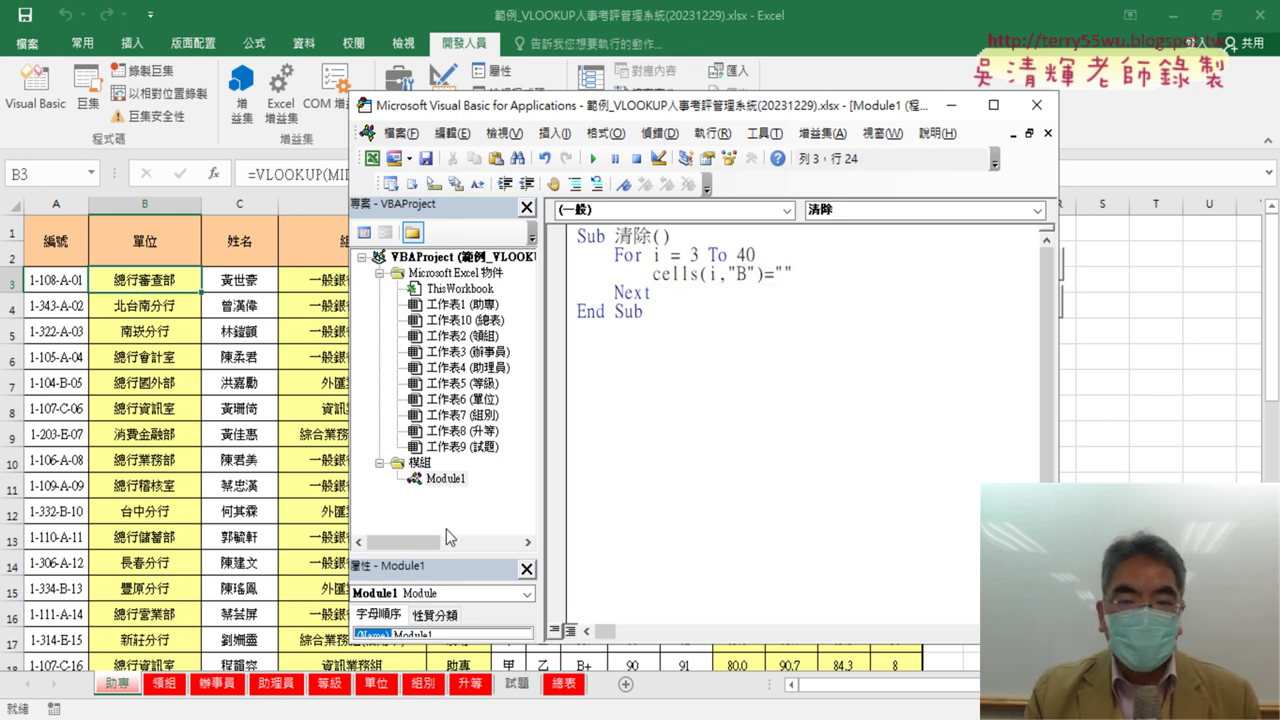
{"action": "left_click", "coordinate": [843, 529]}
{"action": "left_click_drag", "start_coordinate": [822, 273], "coordinate": [651, 273]}
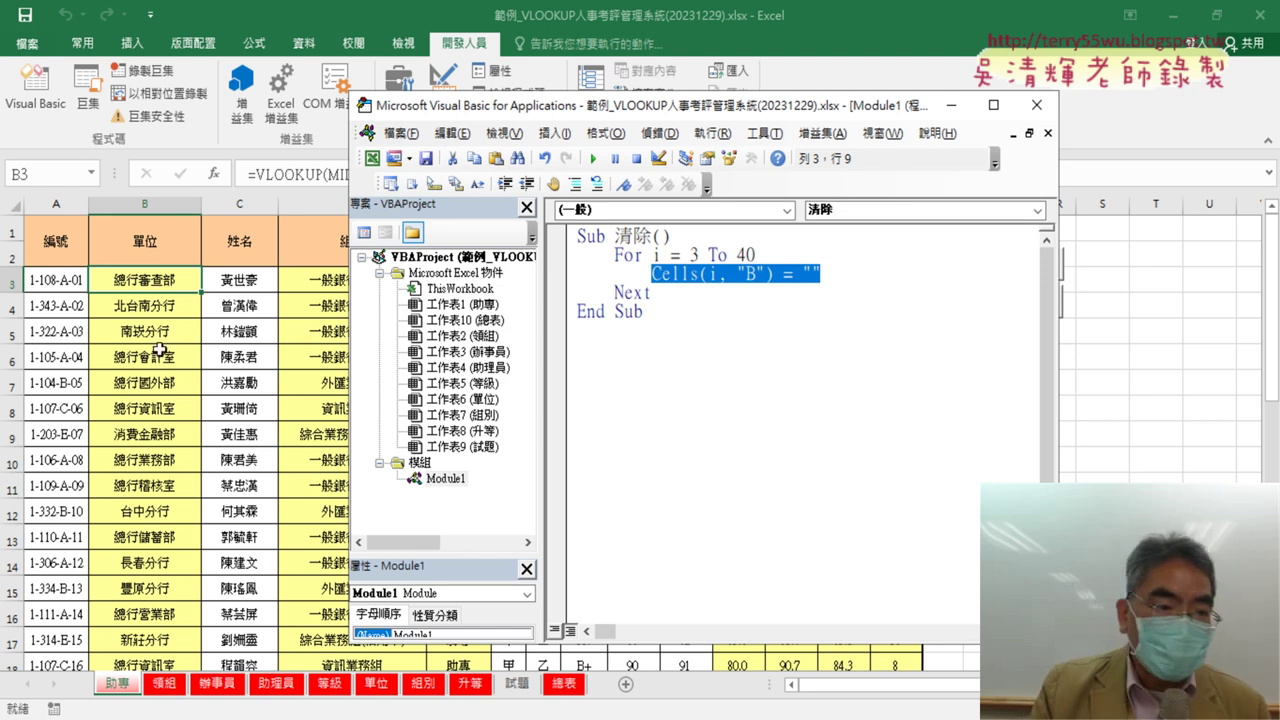
Step: Copy B3's VLOOKUP formula text, then return to the macro code
{"action": "left_click", "coordinate": [248, 172]}
{"action": "triple_click", "coordinate": [515, 176]}
{"action": "left_click_drag", "start_coordinate": [515, 176], "coordinate": [248, 176]}
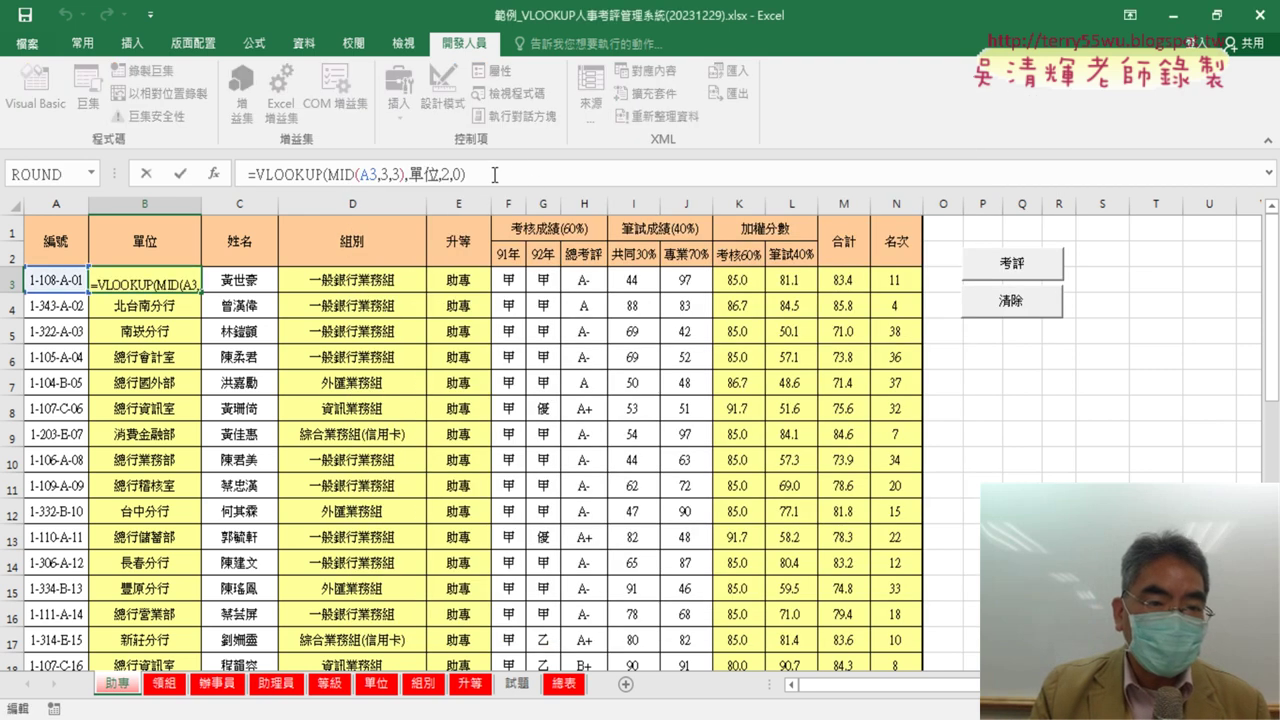
{"action": "right_click", "coordinate": [318, 176]}
{"action": "left_click", "coordinate": [360, 211]}
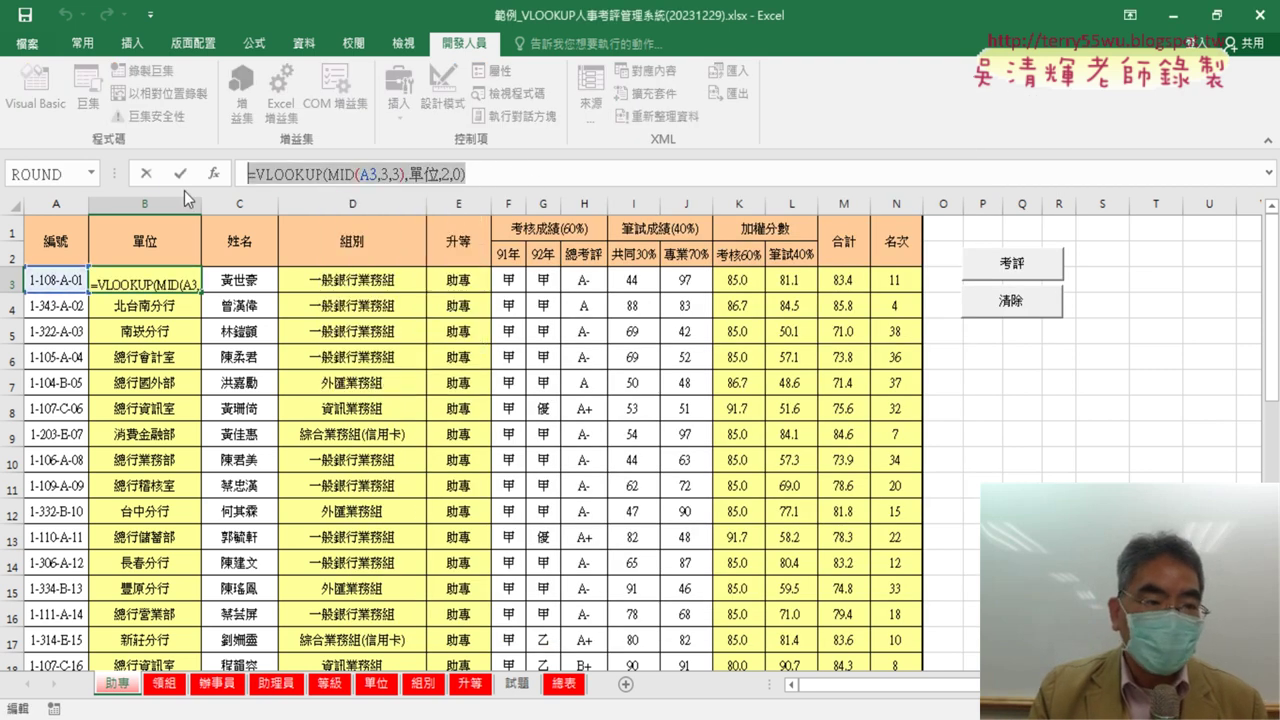
{"action": "key", "text": "Escape"}
{"action": "left_click", "coordinate": [35, 90]}
{"action": "left_click", "coordinate": [718, 277]}
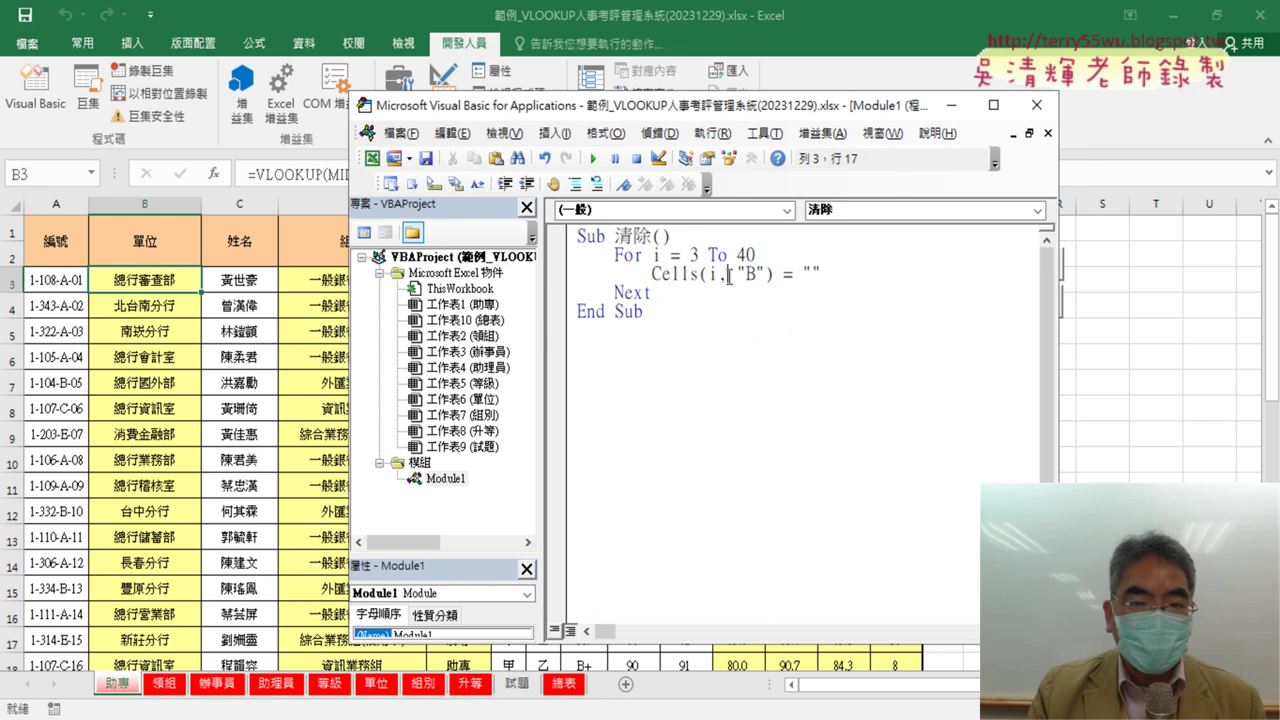
Step: Step through 清除 with F8 as it blanks column B rows, then reset the macro
{"action": "key", "text": "F8"}
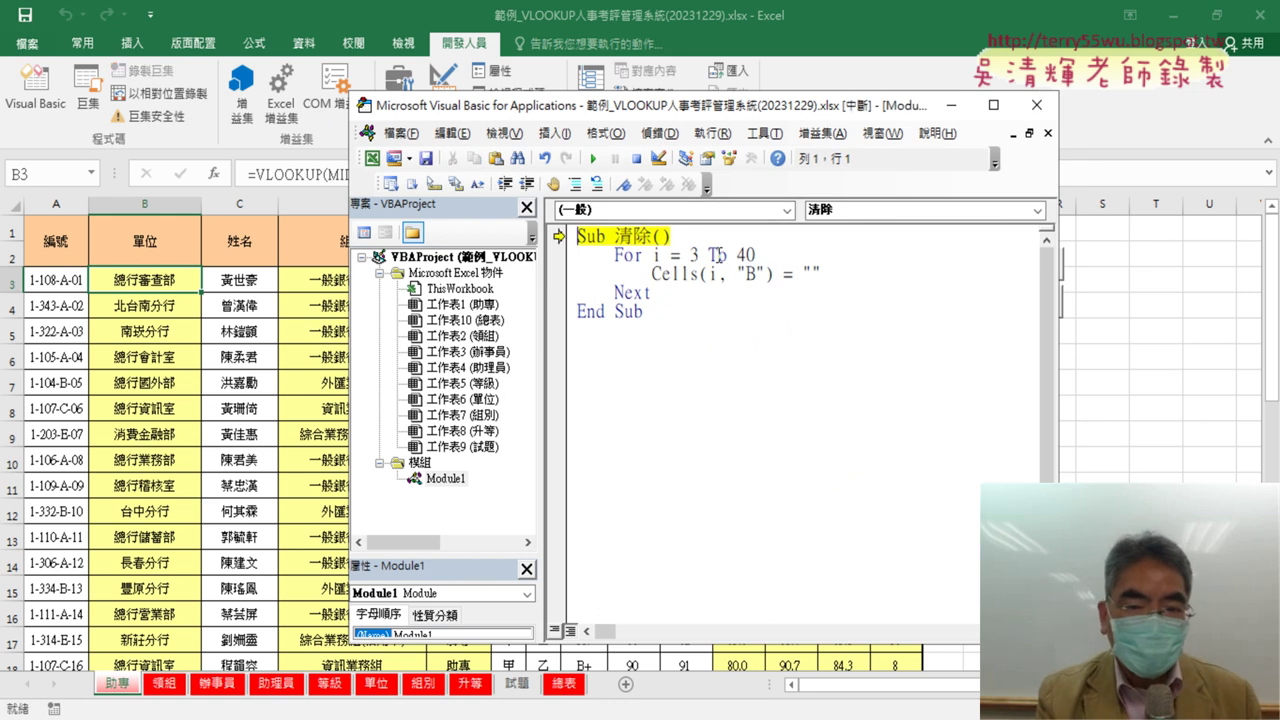
{"action": "key", "text": "F8"}
{"action": "key", "text": "F8"}
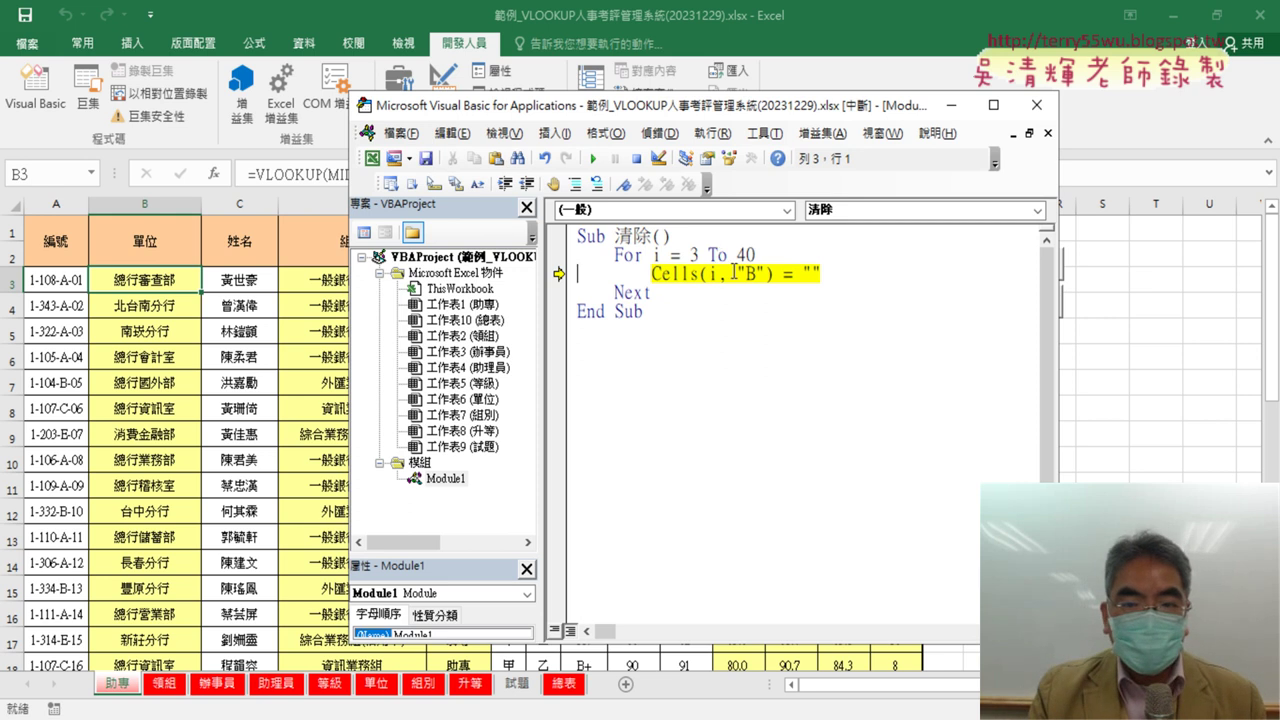
{"action": "mouse_move", "coordinate": [720, 273]}
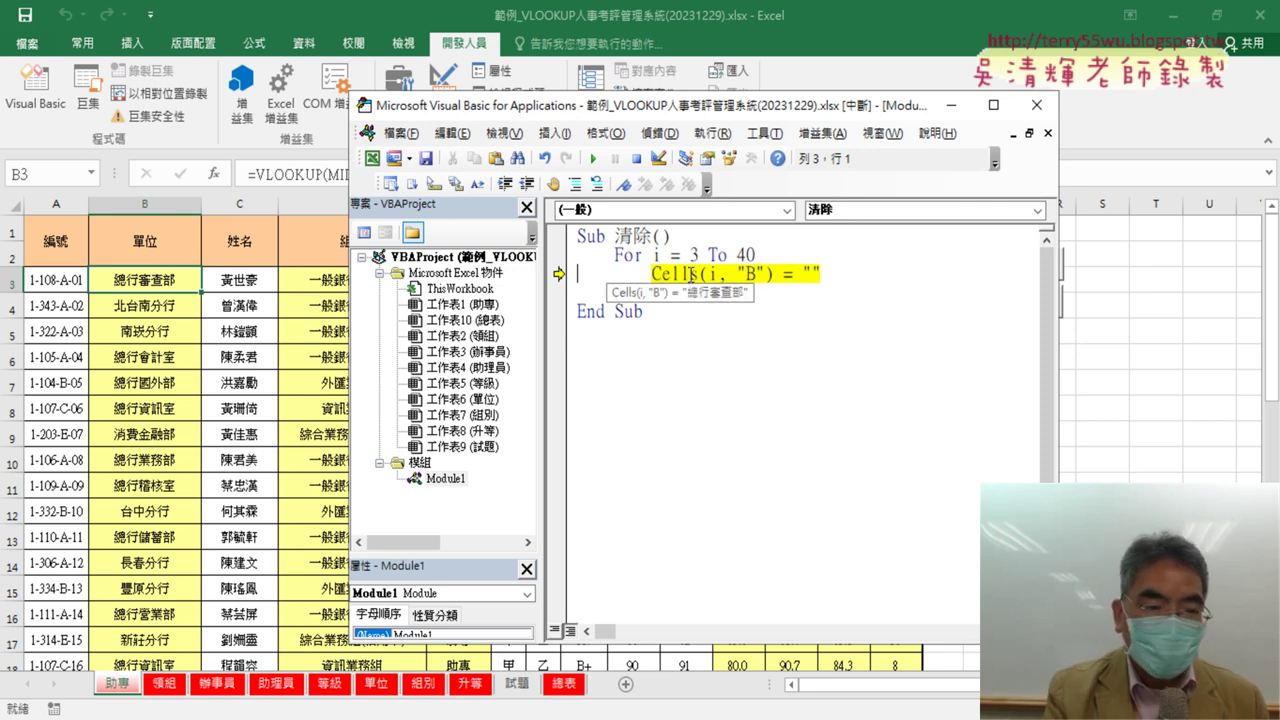
{"action": "key", "text": "F8"}
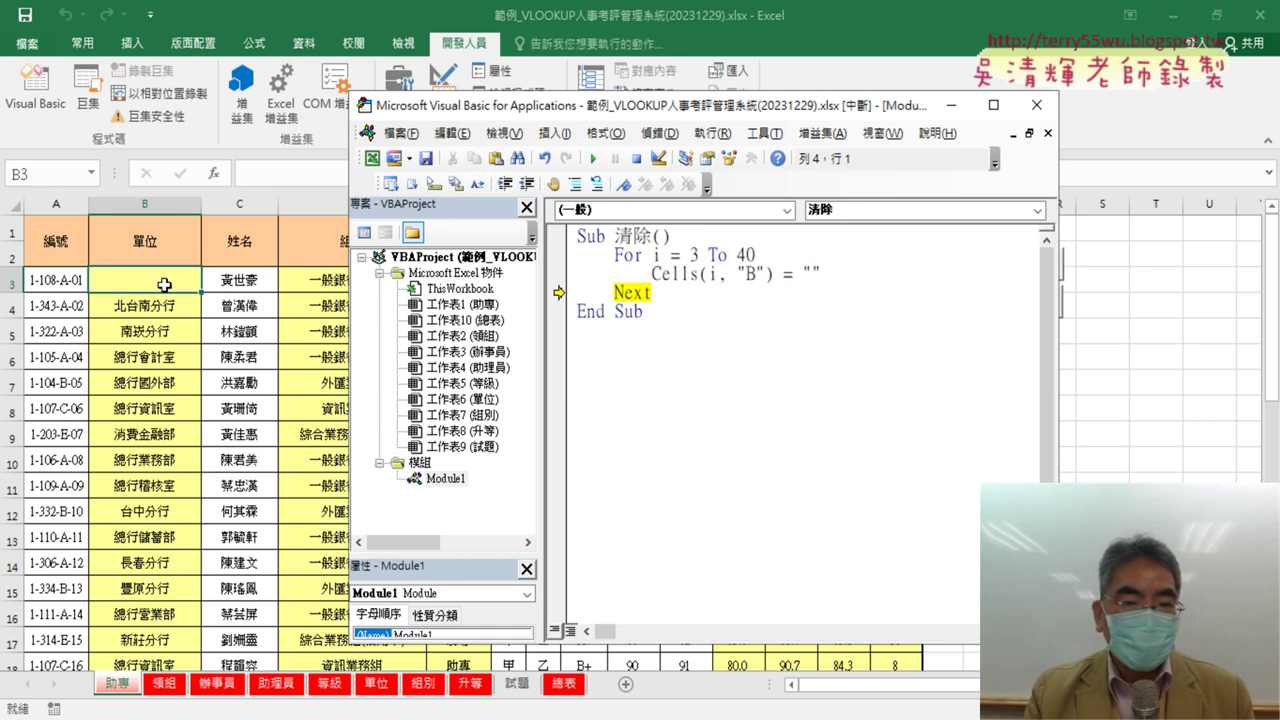
{"action": "key", "text": "F8"}
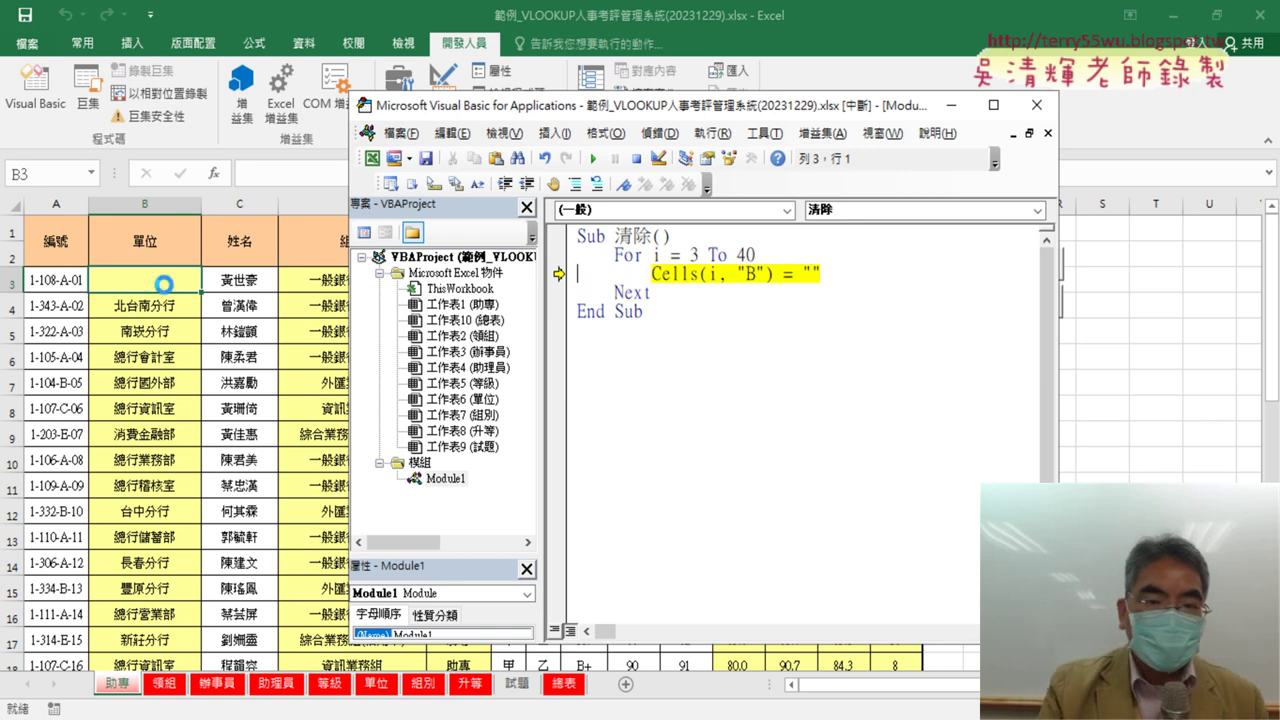
{"action": "mouse_move", "coordinate": [656, 255]}
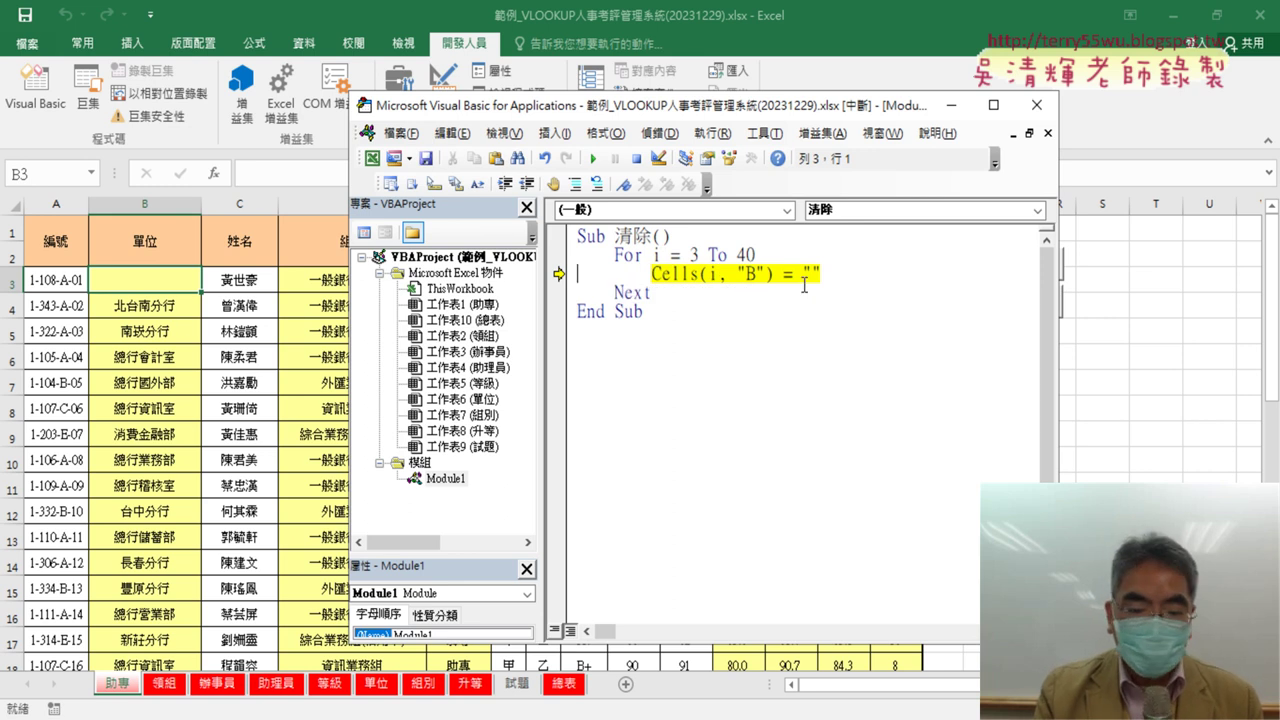
{"action": "key", "text": "F8"}
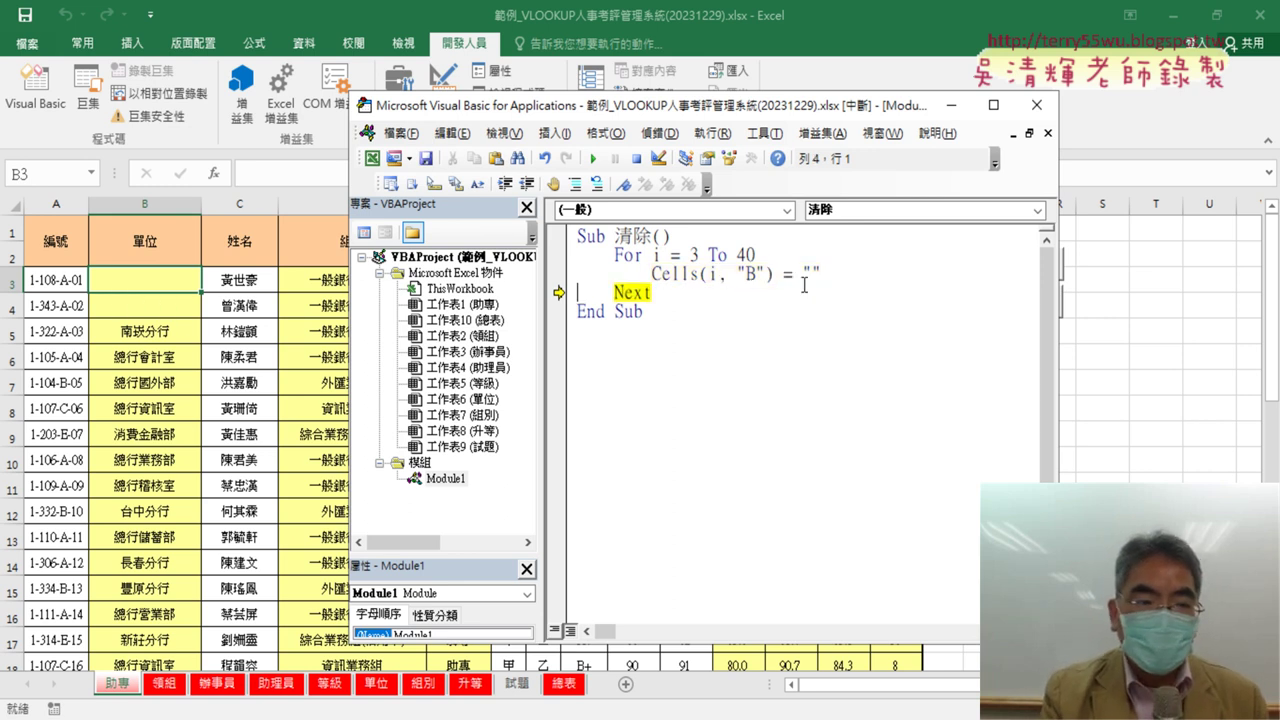
{"action": "key", "text": "F8"}
{"action": "key", "text": "F8"}
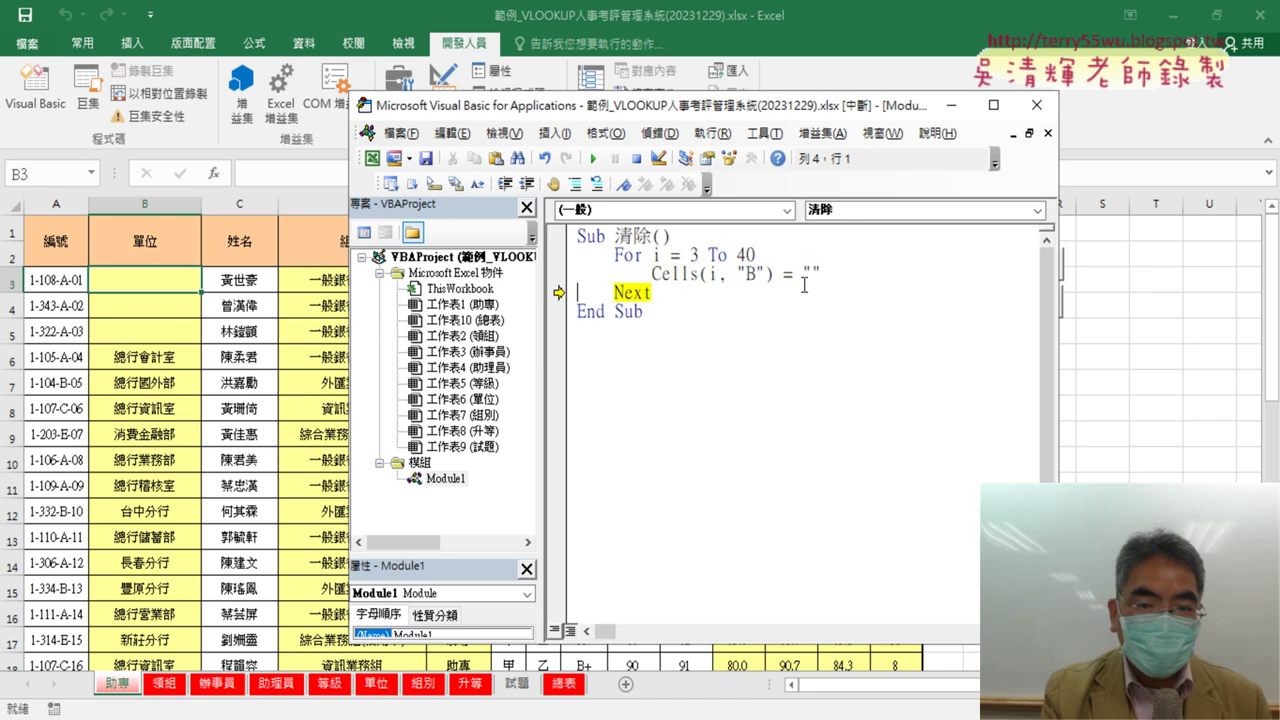
{"action": "key", "text": "F8"}
{"action": "key", "text": "F8"}
{"action": "key", "text": "F8"}
{"action": "key", "text": "F8"}
{"action": "key", "text": "F8"}
{"action": "key", "text": "F8"}
{"action": "key", "text": "F8"}
{"action": "key", "text": "F8"}
{"action": "key", "text": "F8"}
{"action": "key", "text": "F8"}
{"action": "key", "text": "F8"}
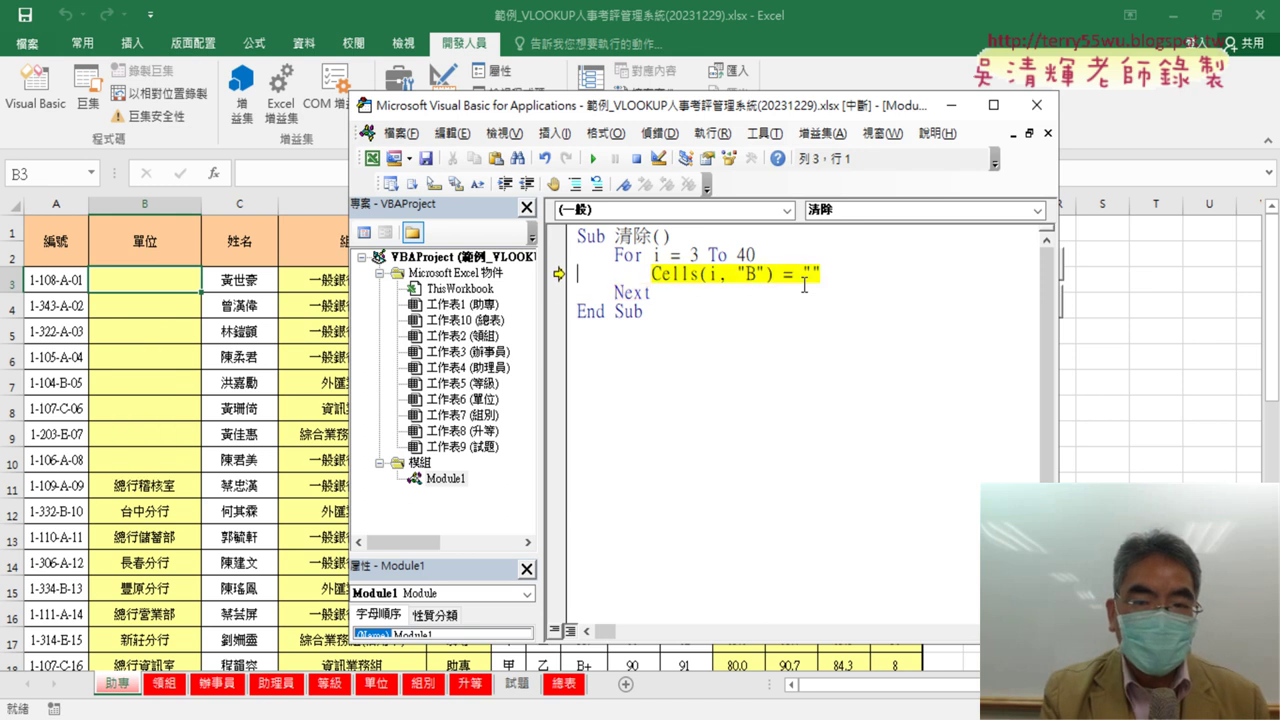
{"action": "key", "text": "F8"}
{"action": "key", "text": "F8"}
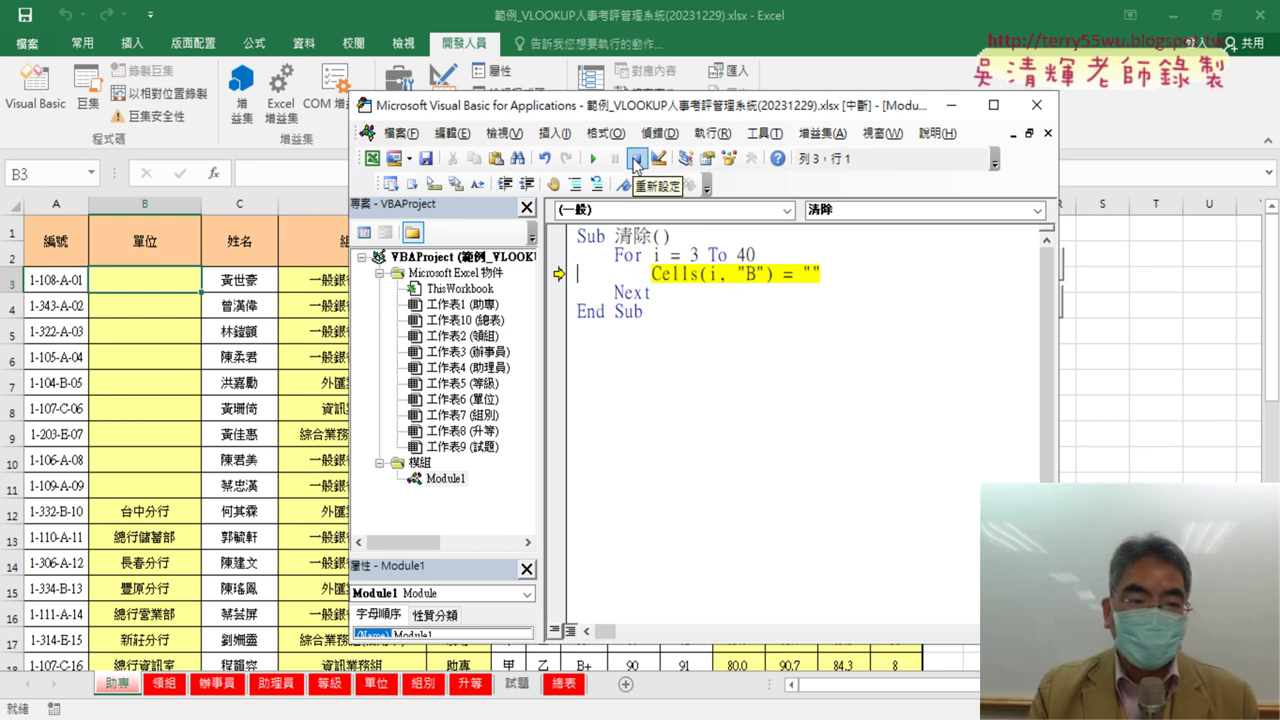
{"action": "left_click", "coordinate": [634, 162]}
Step: Refill B3:B12 with B12's formula, check E3, and reopen the macro code
{"action": "left_click", "coordinate": [184, 515]}
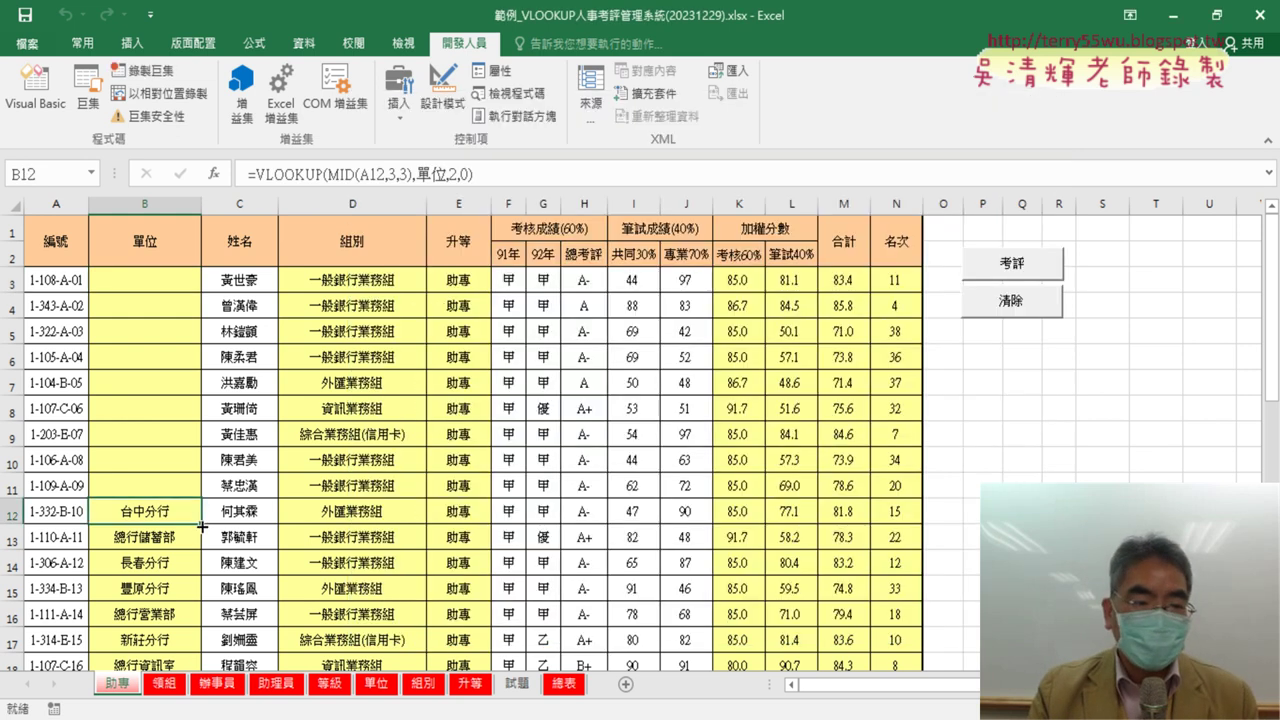
{"action": "left_click_drag", "start_coordinate": [203, 526], "coordinate": [209, 275]}
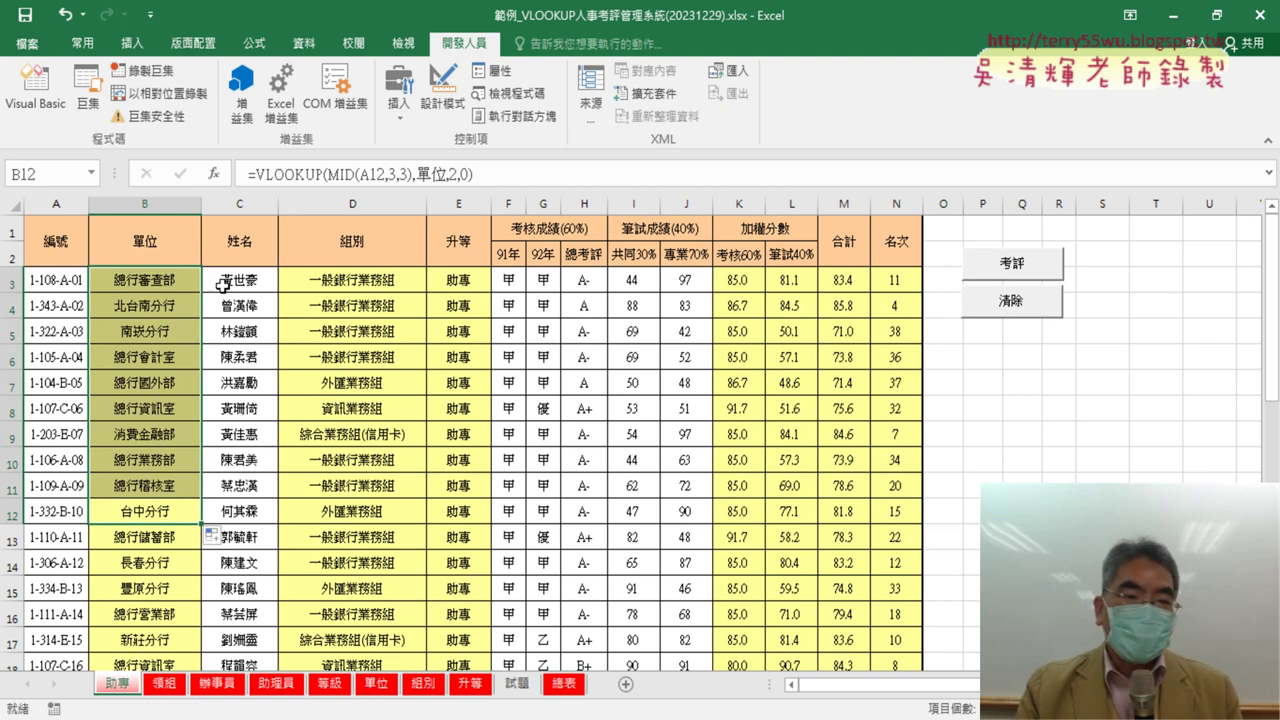
{"action": "left_click", "coordinate": [389, 282]}
{"action": "left_click", "coordinate": [458, 280]}
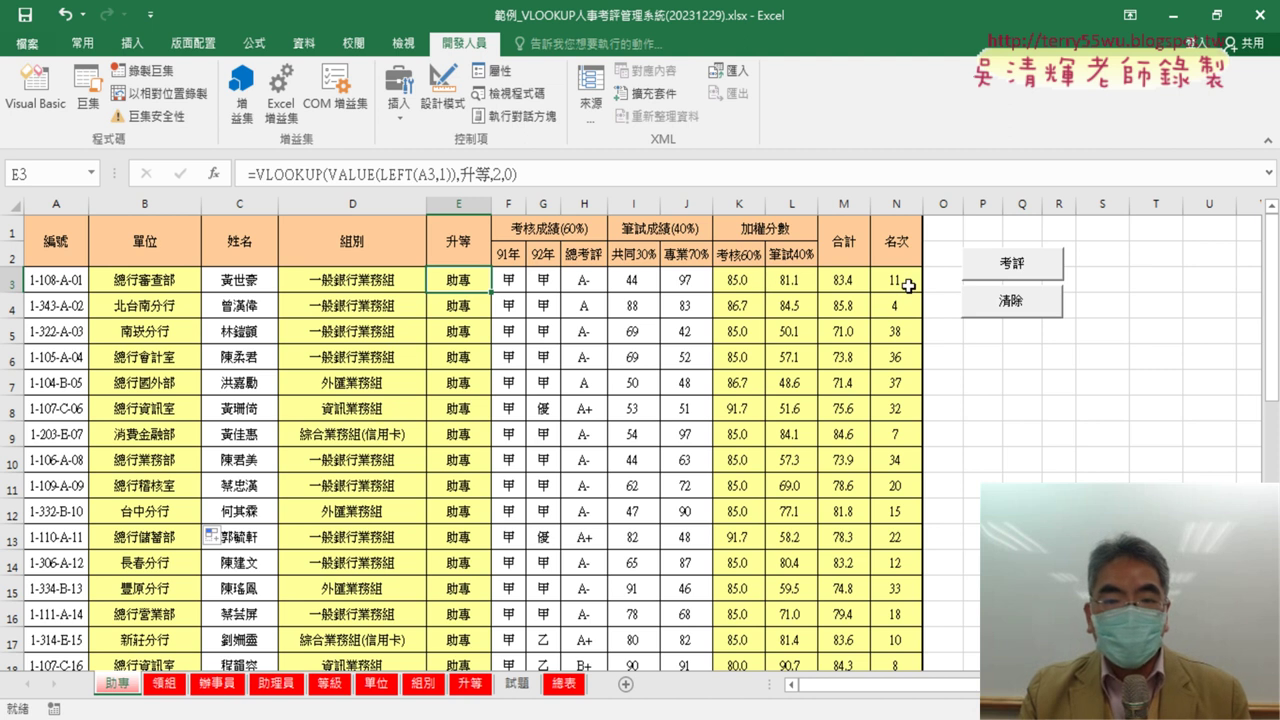
{"action": "left_click", "coordinate": [35, 90]}
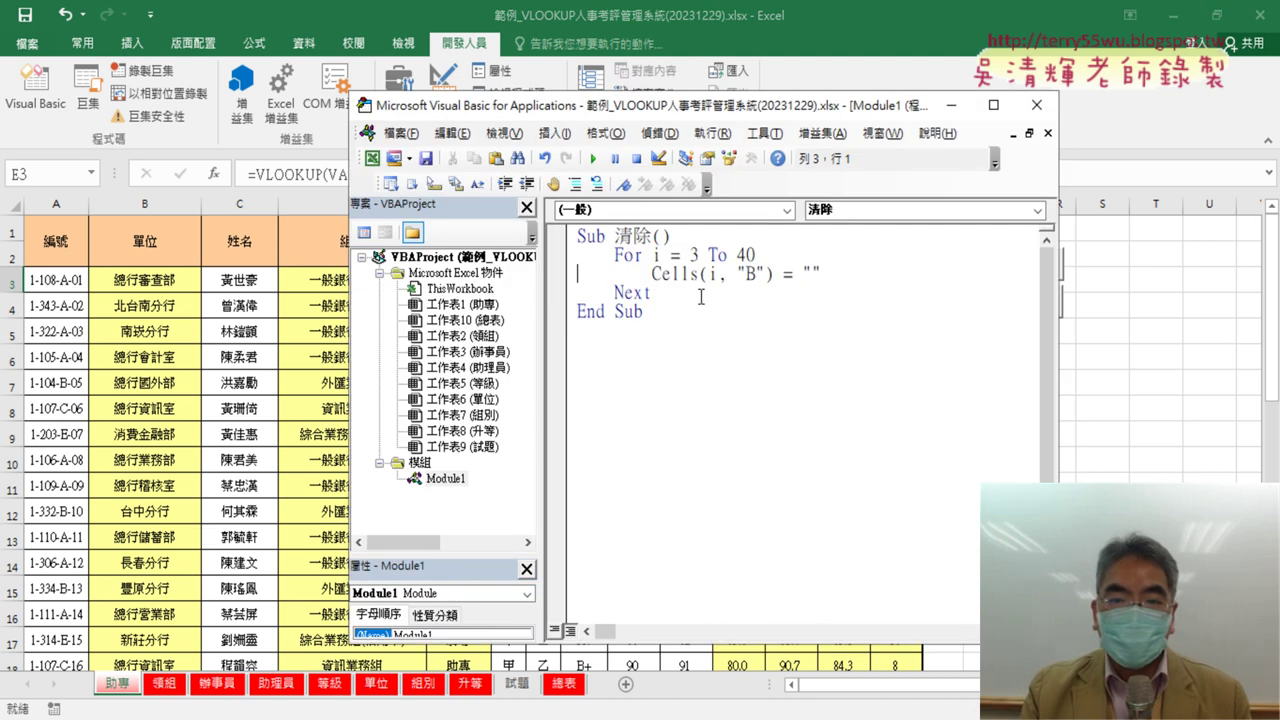
Step: Duplicate the Cells(i, "B") line and change the copy to column D
{"action": "left_click_drag", "start_coordinate": [826, 271], "coordinate": [659, 276]}
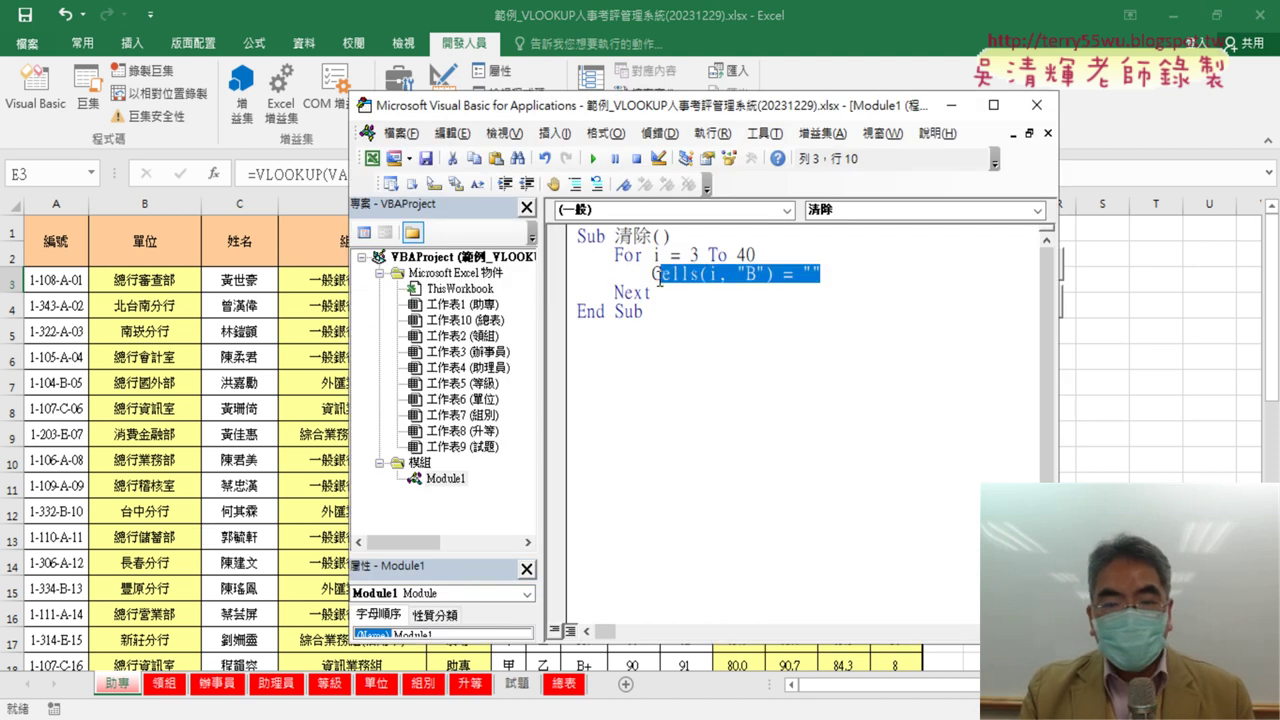
{"action": "right_click", "coordinate": [672, 278]}
{"action": "left_click", "coordinate": [730, 302]}
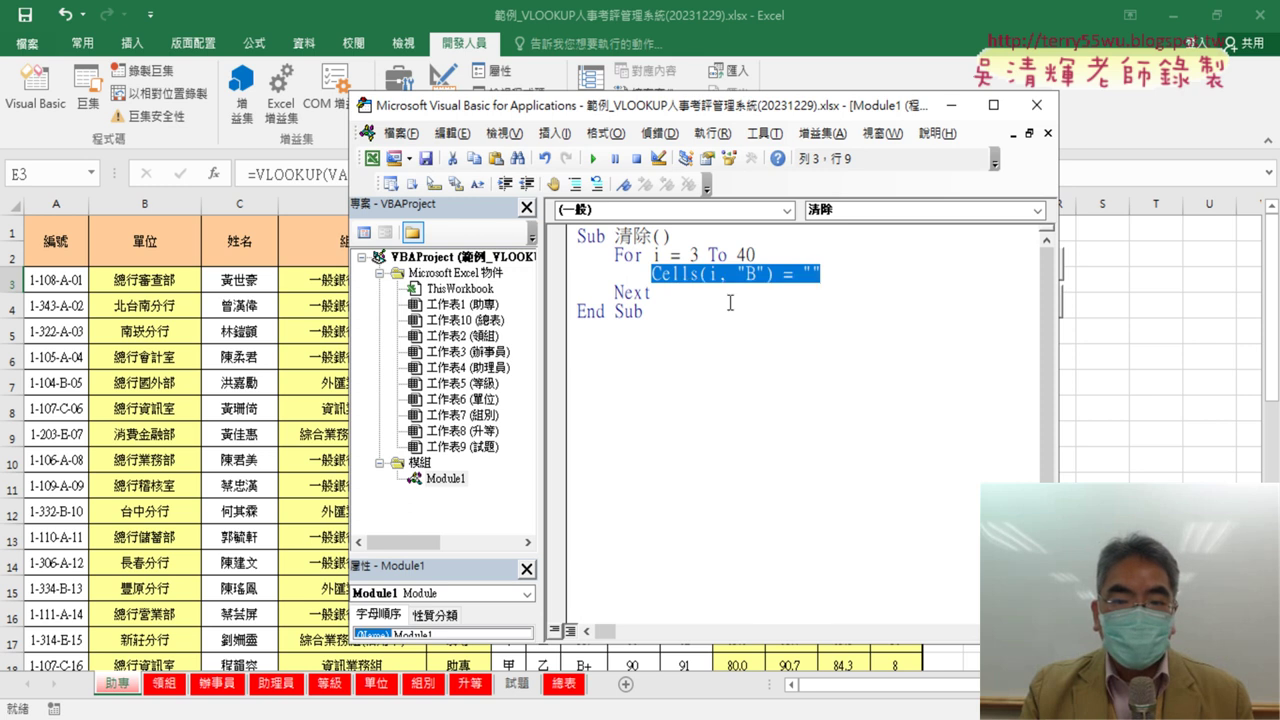
{"action": "left_click", "coordinate": [822, 273]}
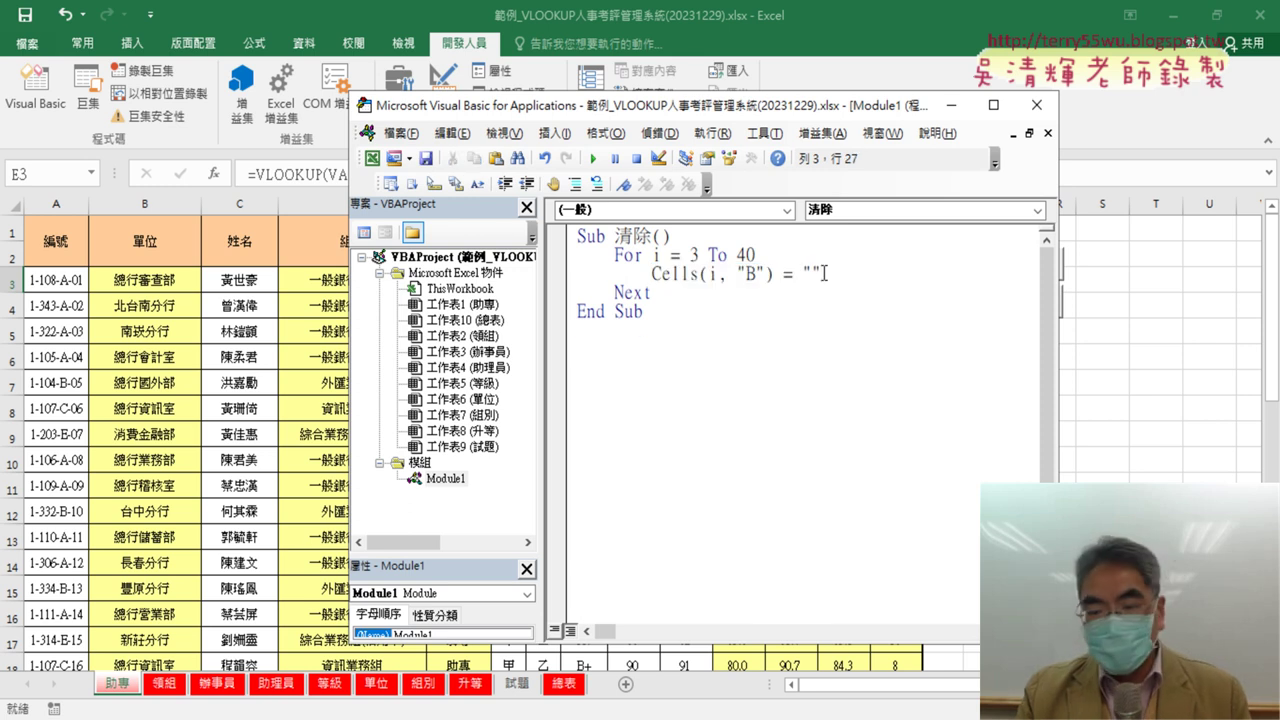
{"action": "key", "text": "Return"}
{"action": "key", "text": "ctrl+v"}
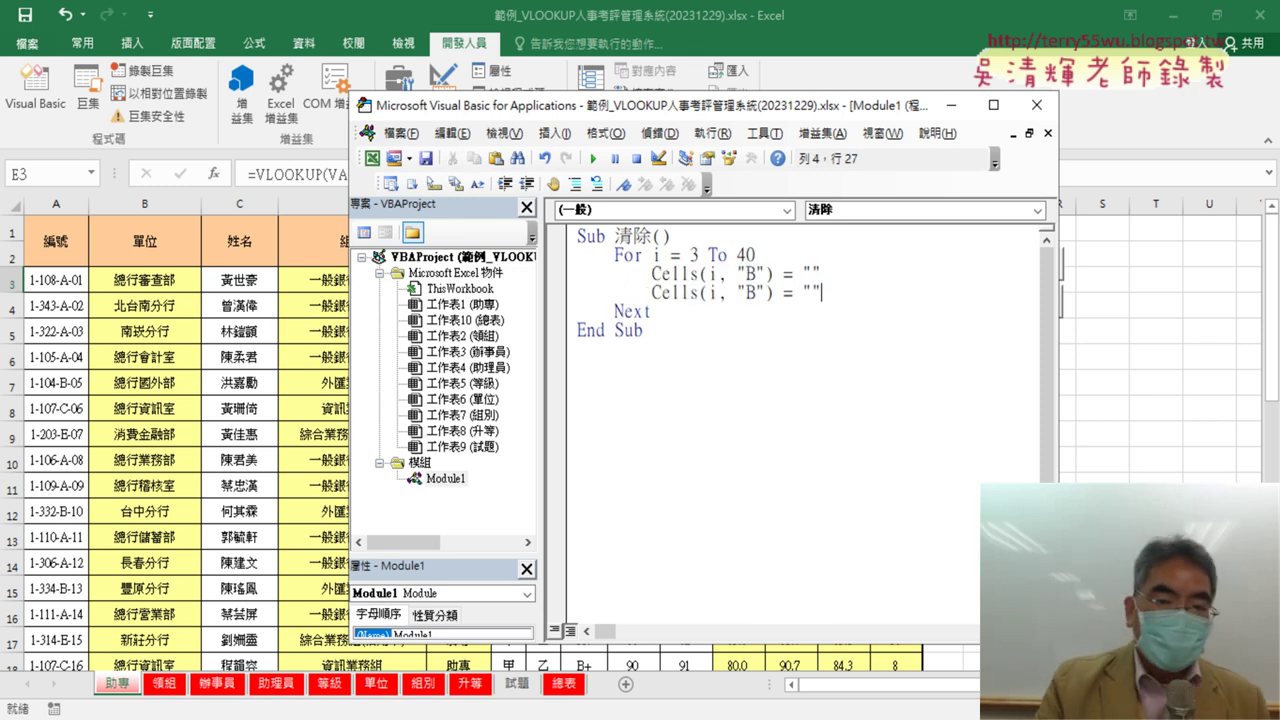
{"action": "left_click_drag", "start_coordinate": [807, 112], "coordinate": [924, 115]}
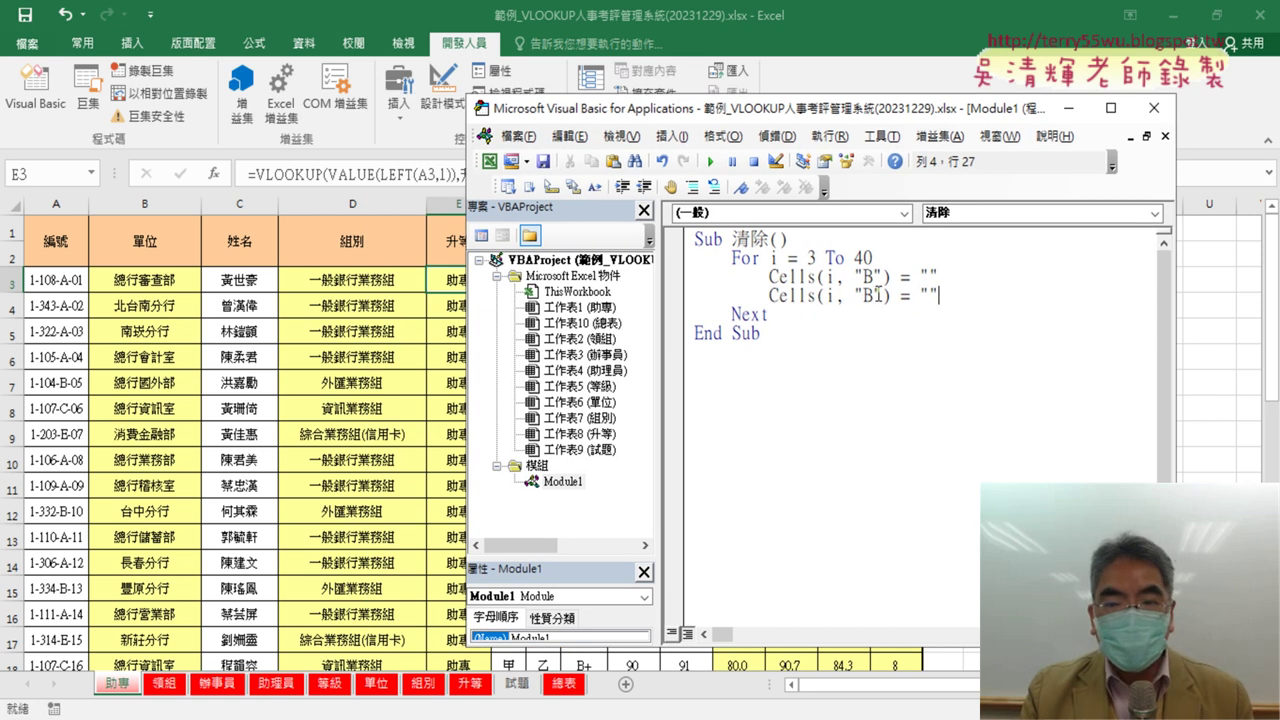
{"action": "key", "text": "BackSpace"}
{"action": "type", "text": "D"}
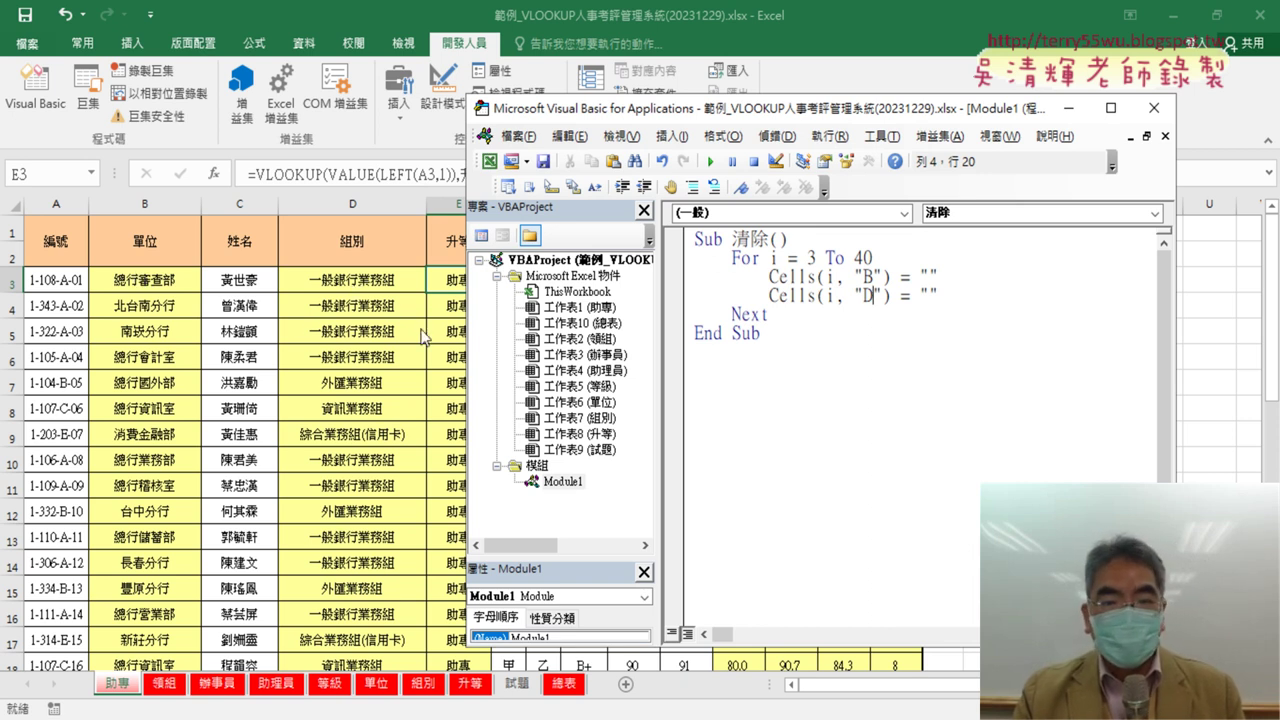
Step: Add a Cells(i, "E") = "" line below the column D line and paste another copy
{"action": "left_click_drag", "start_coordinate": [812, 115], "coordinate": [868, 115]}
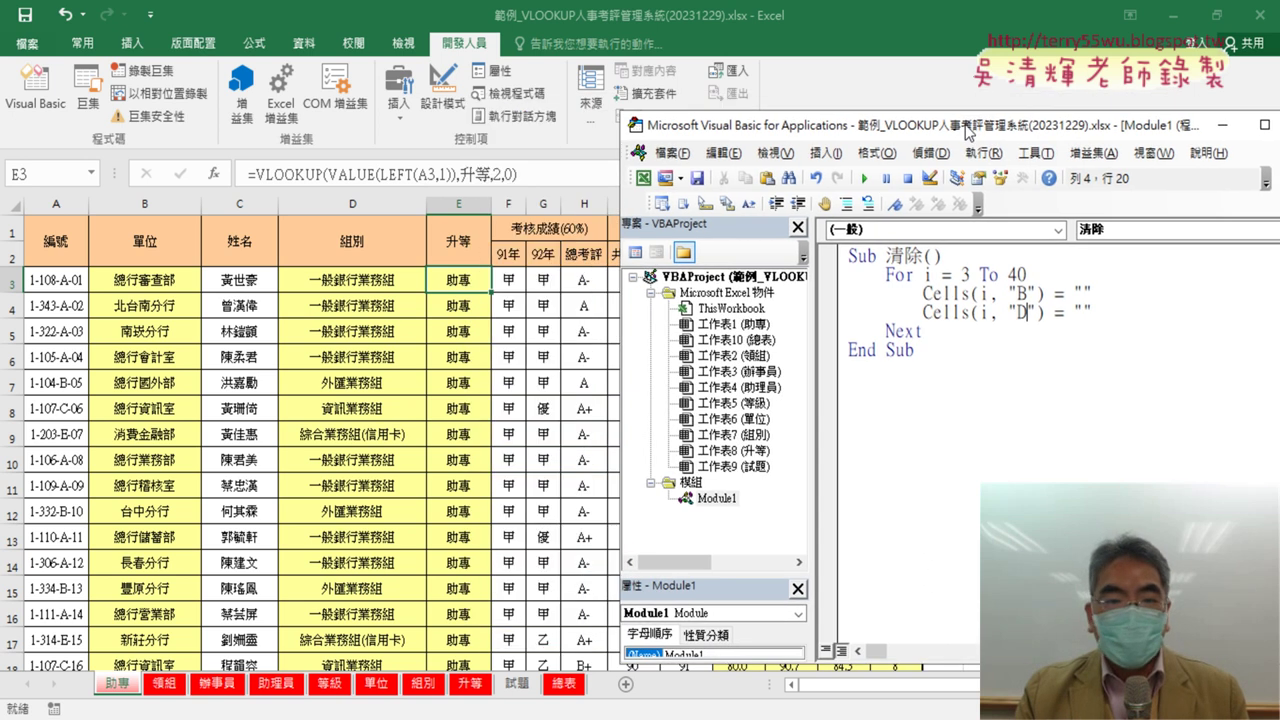
{"action": "left_click_drag", "start_coordinate": [994, 296], "coordinate": [824, 296]}
{"action": "right_click", "coordinate": [886, 298]}
{"action": "left_click", "coordinate": [918, 333]}
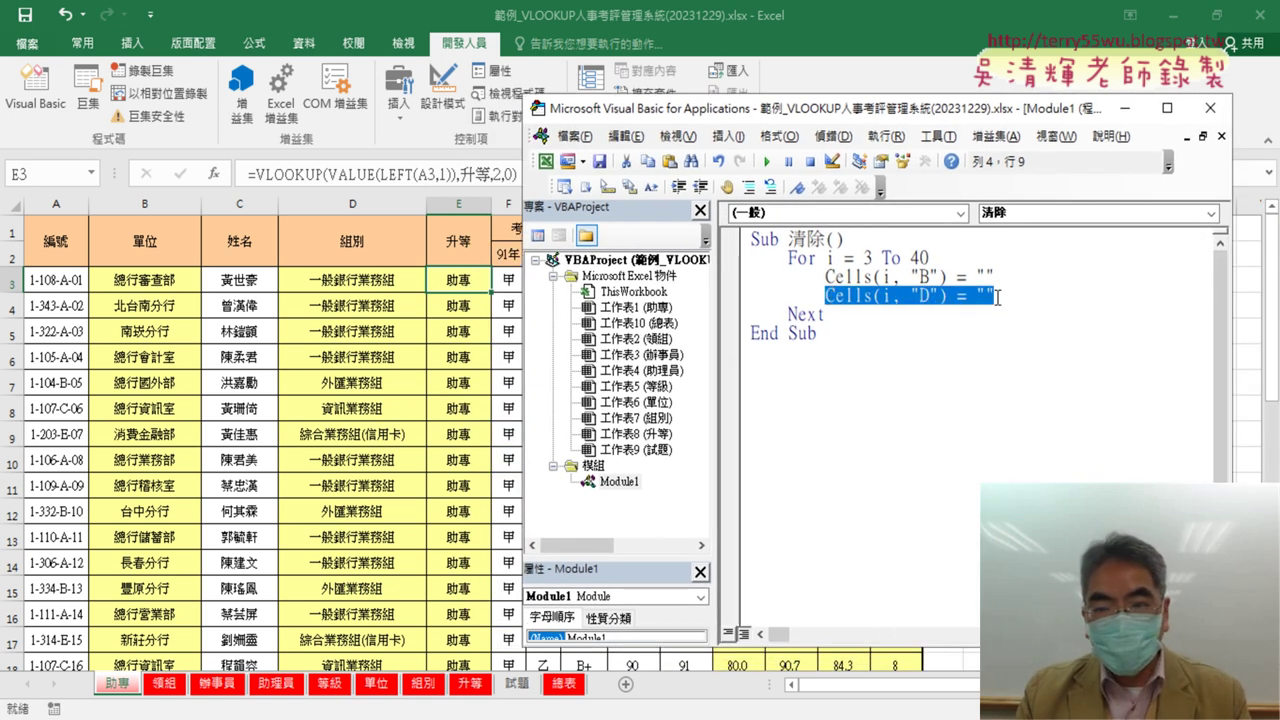
{"action": "left_click", "coordinate": [996, 296]}
{"action": "key", "text": "Return"}
{"action": "key", "text": "ctrl+v"}
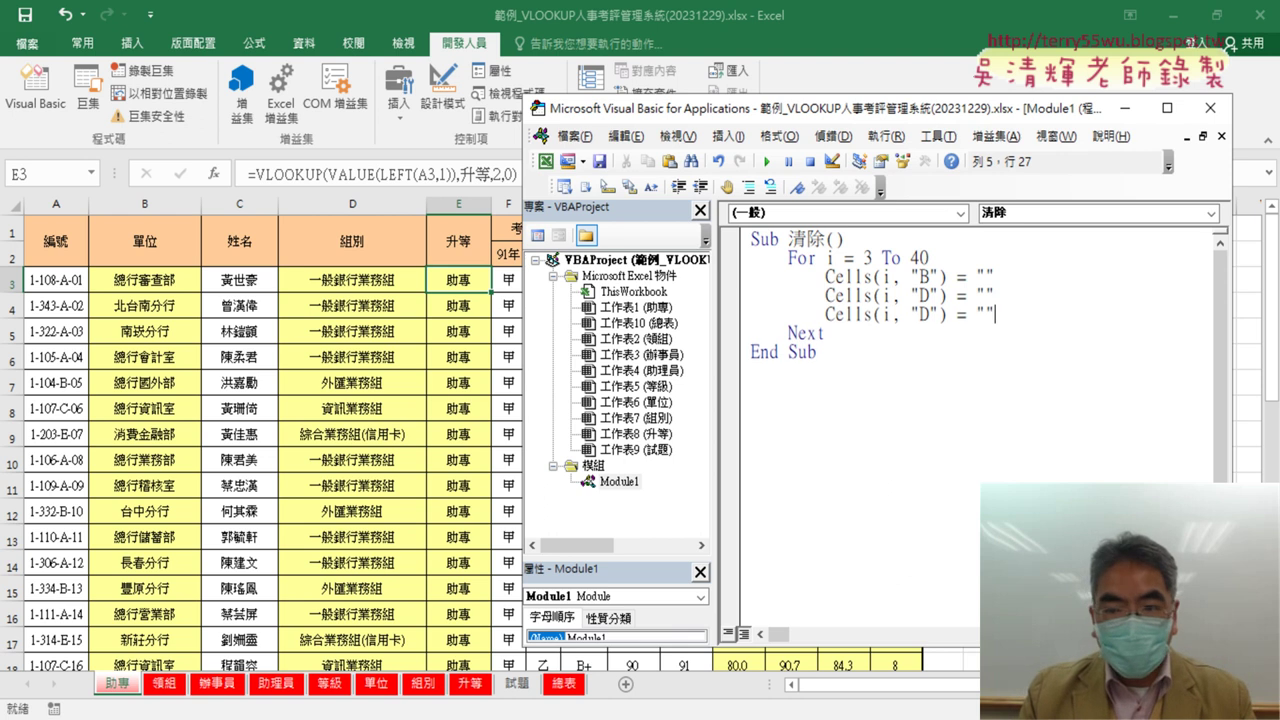
{"action": "double_click", "coordinate": [926, 314]}
{"action": "type", "text": "E"}
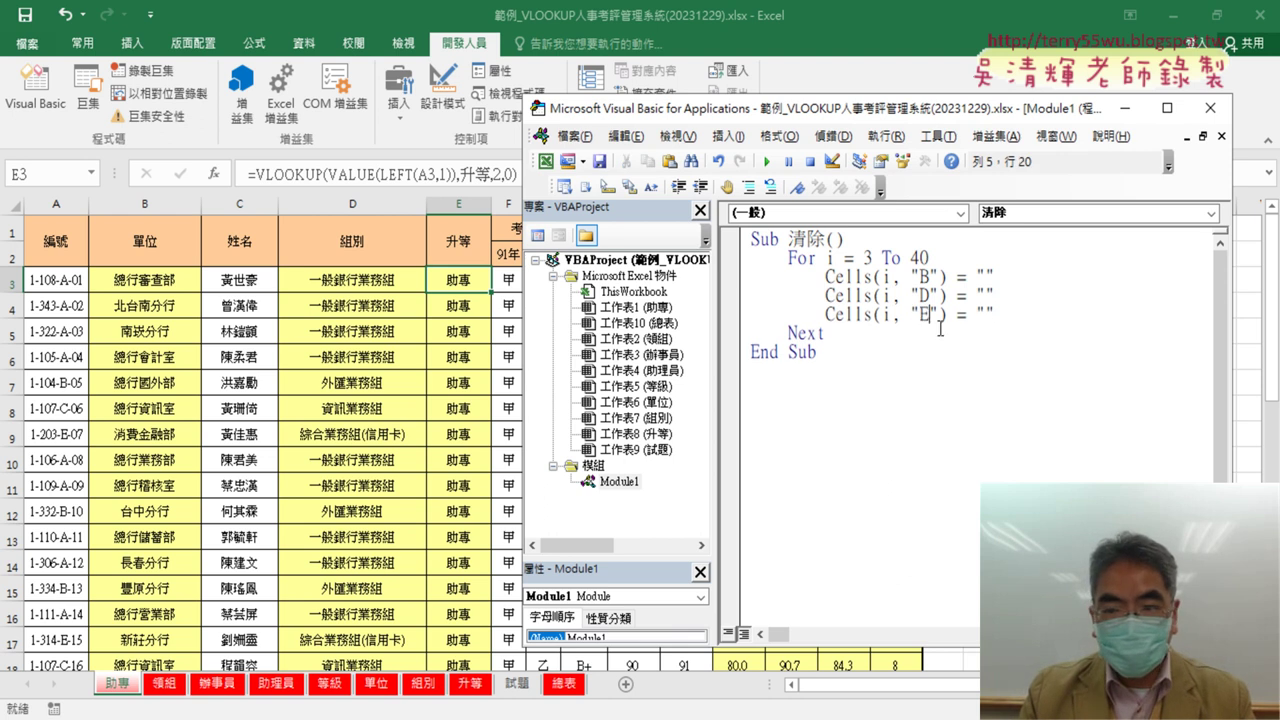
{"action": "key", "text": "Return"}
{"action": "key", "text": "ctrl+v"}
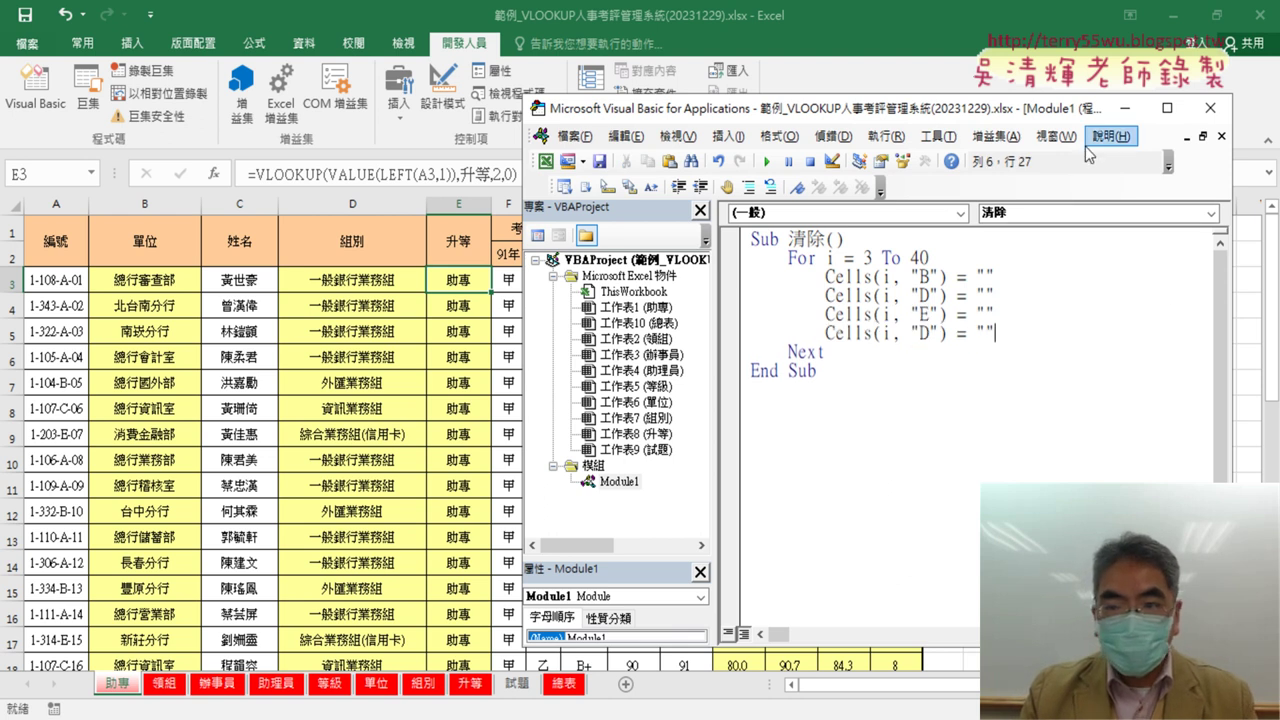
Step: Paste further Cells lines and change their column letters to K, M and N
{"action": "mouse_move", "coordinate": [966, 117]}
{"action": "left_mouse_down"}
{"action": "mouse_move", "coordinate": [930, 338]}
{"action": "mouse_move", "coordinate": [963, 303]}
{"action": "left_mouse_up"}
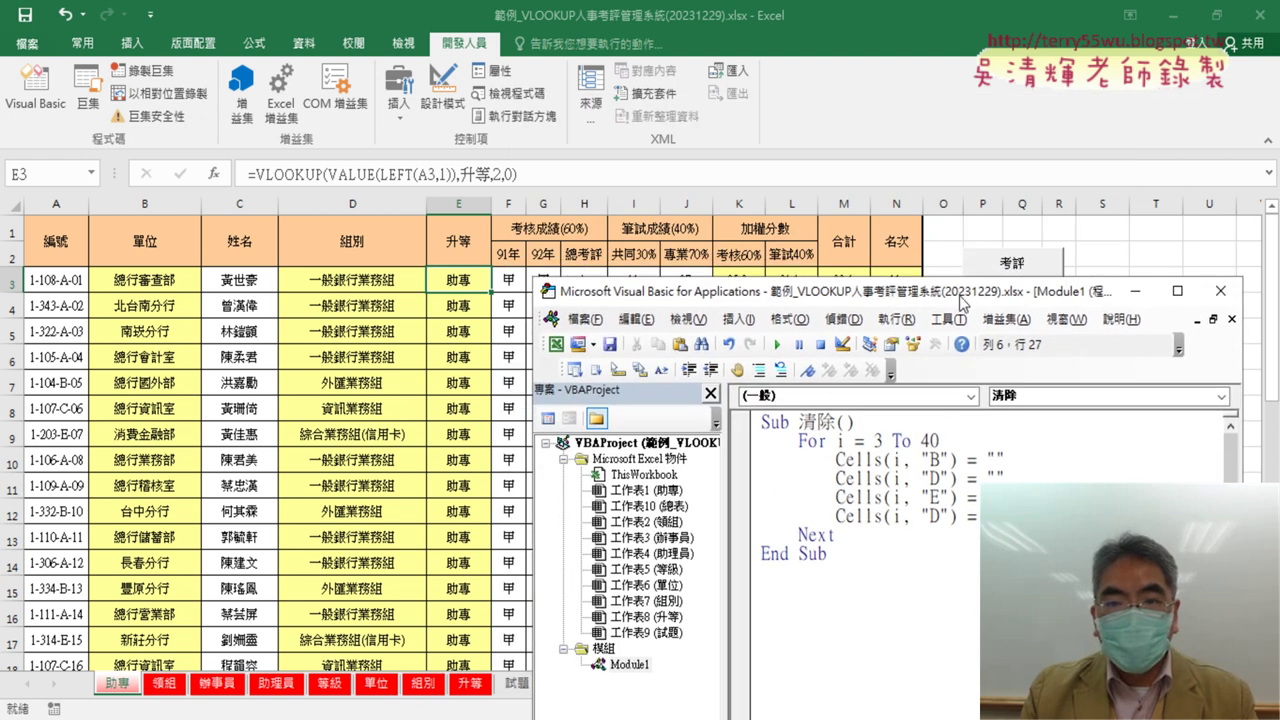
{"action": "key", "text": "Return"}
{"action": "key", "text": "ctrl+v"}
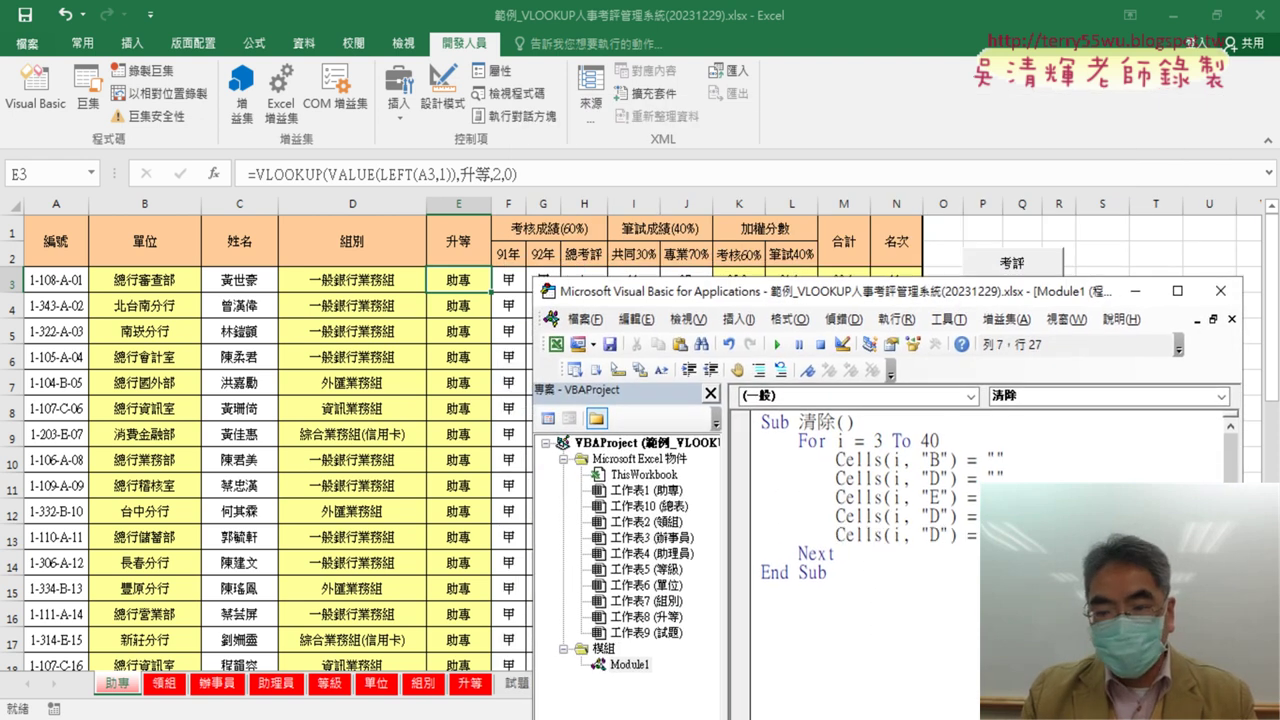
{"action": "key", "text": "Return"}
{"action": "key", "text": "ctrl+v"}
{"action": "key", "text": "Return"}
{"action": "key", "text": "ctrl+v"}
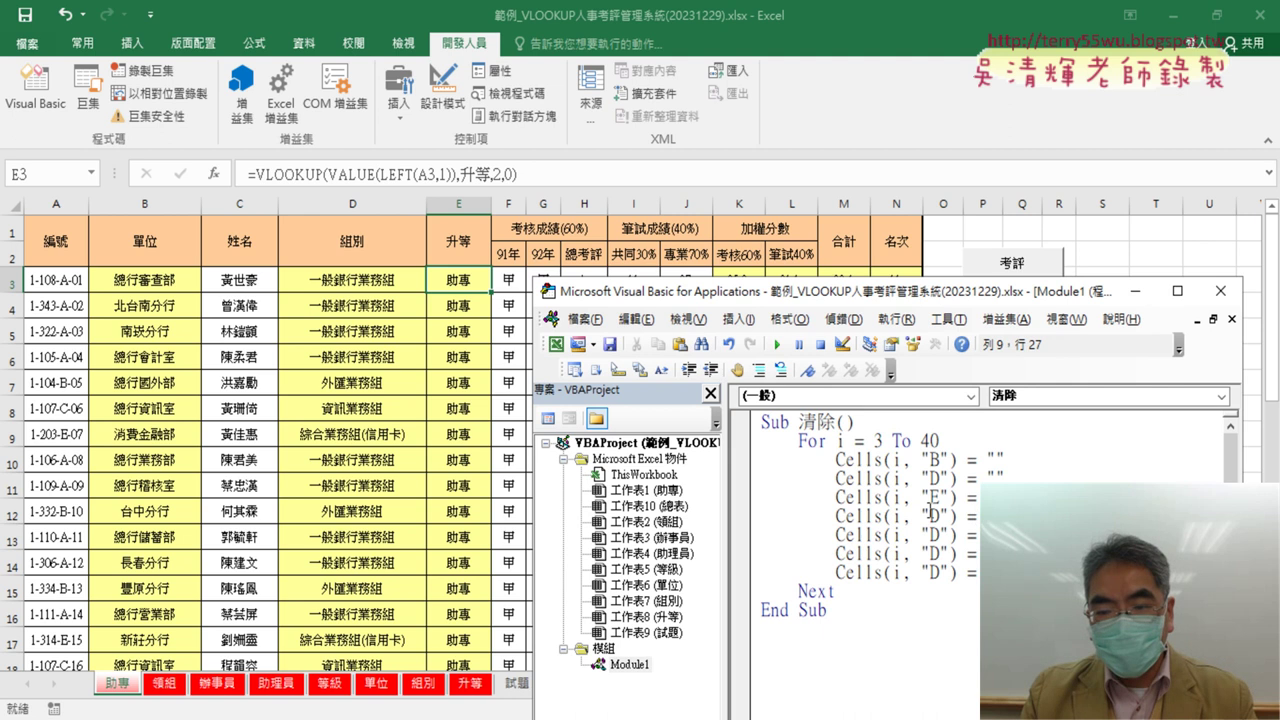
{"action": "double_click", "coordinate": [930, 516]}
{"action": "type", "text": "K"}
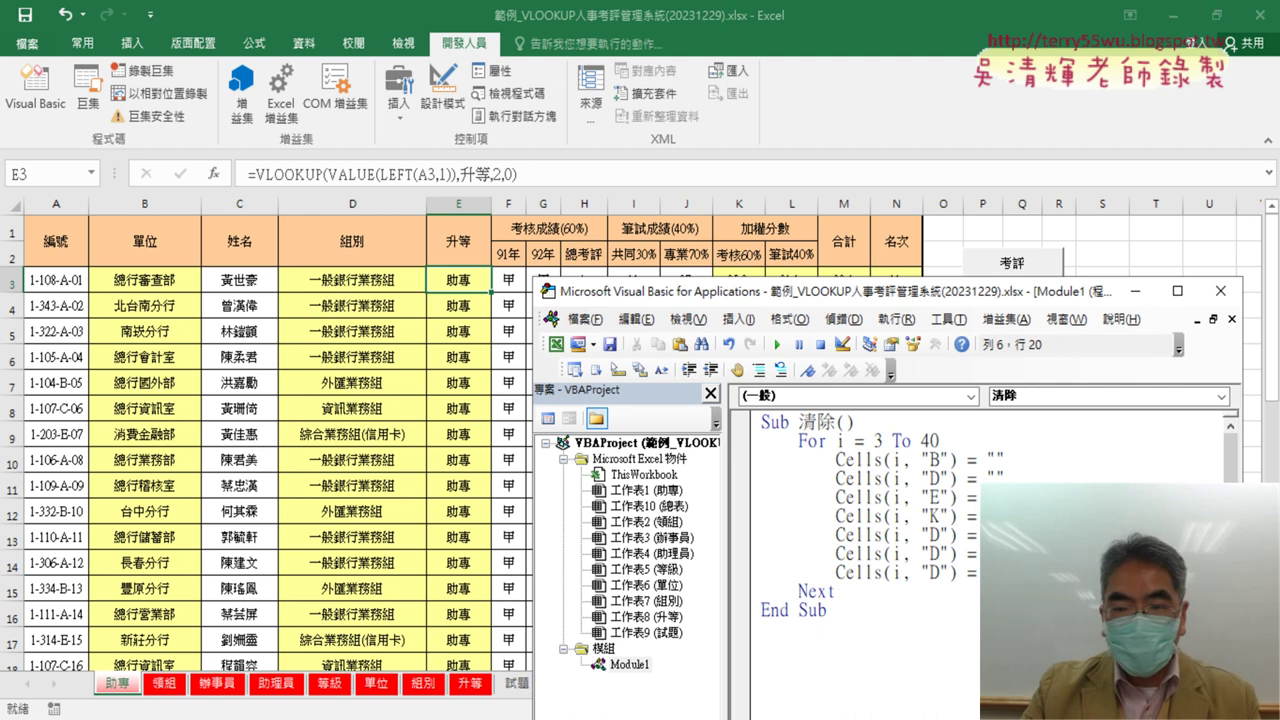
{"action": "mouse_move", "coordinate": [784, 297]}
{"action": "left_mouse_down"}
{"action": "mouse_move", "coordinate": [767, 338]}
{"action": "mouse_move", "coordinate": [755, 314]}
{"action": "left_mouse_up"}
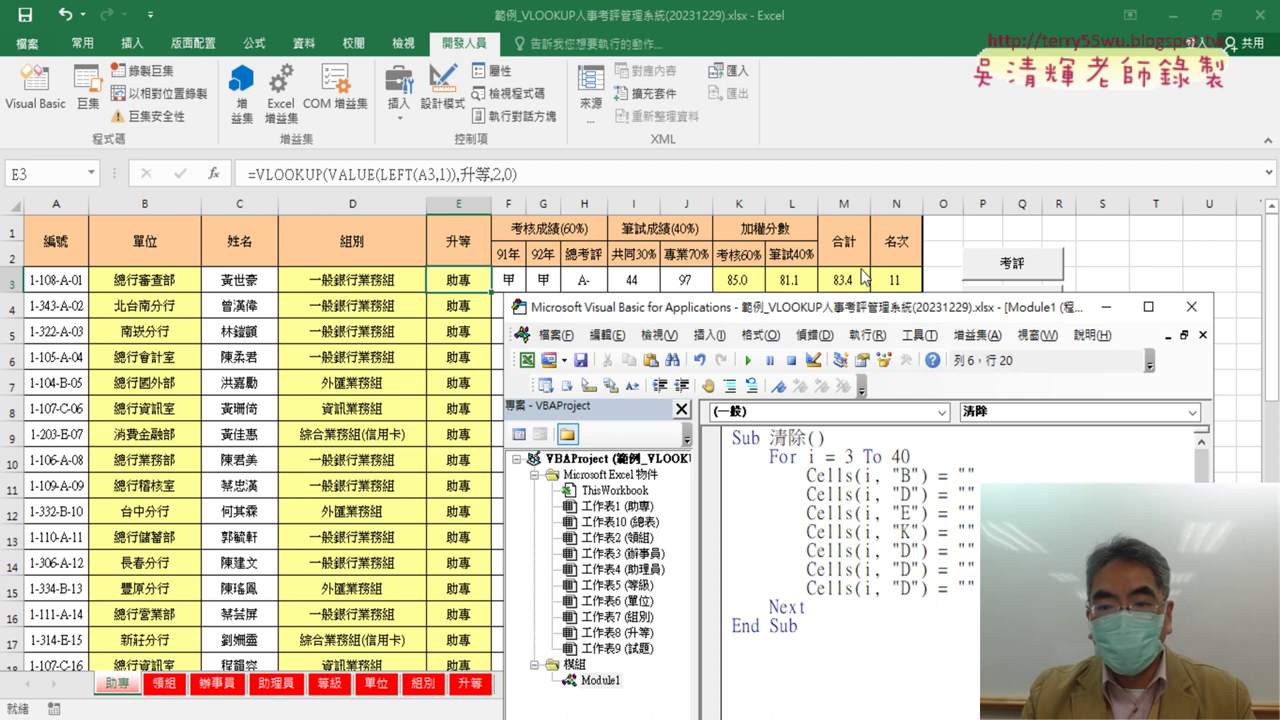
{"action": "double_click", "coordinate": [905, 569]}
{"action": "type", "text": "M"}
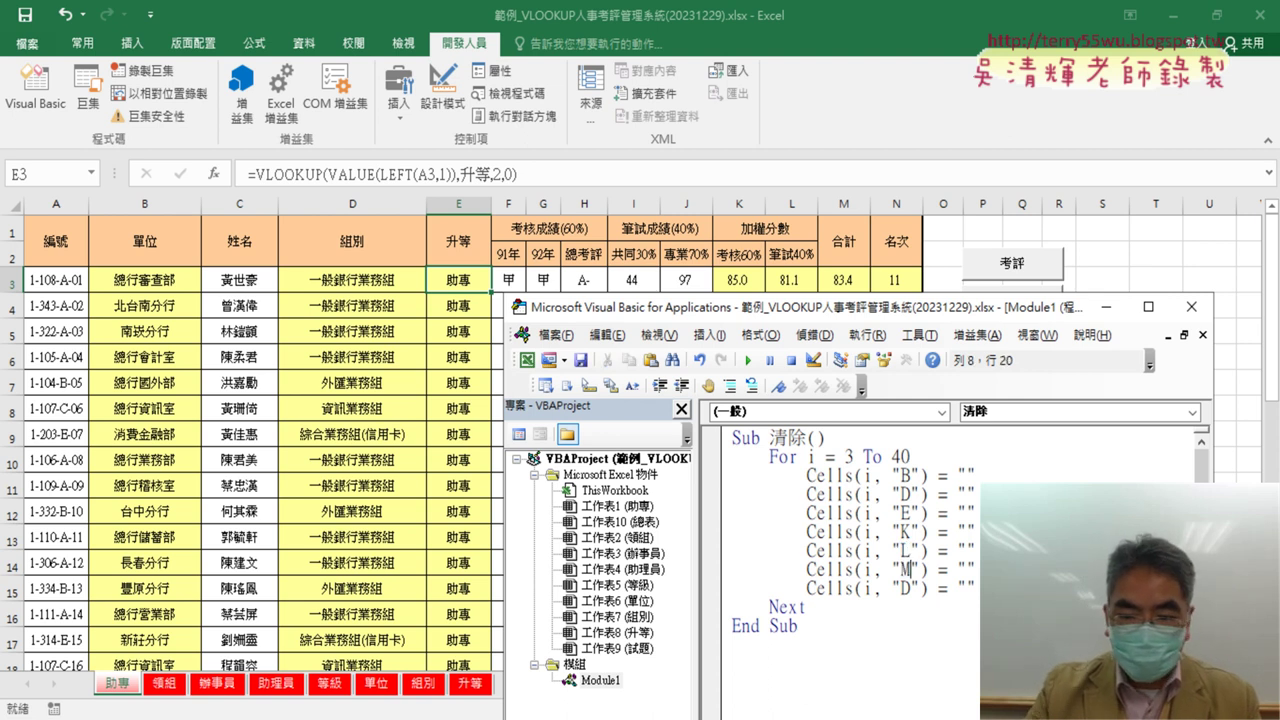
{"action": "double_click", "coordinate": [905, 588]}
{"action": "type", "text": "N"}
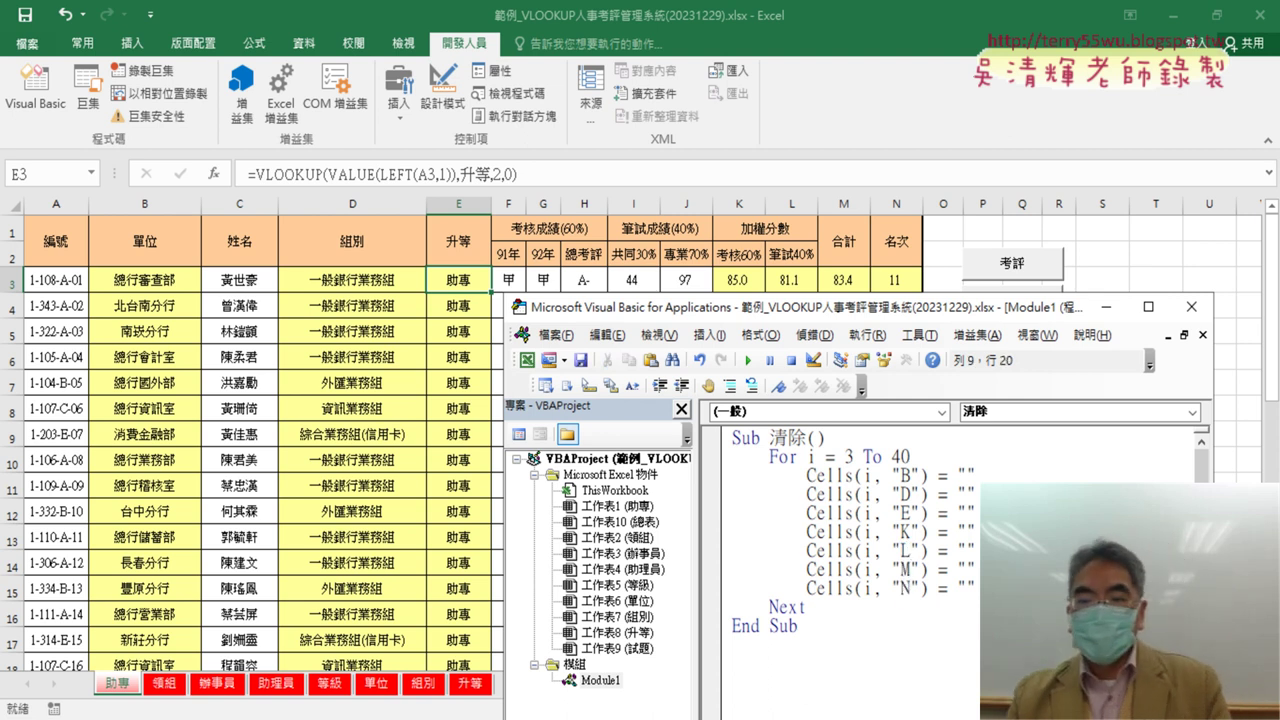
{"action": "left_click", "coordinate": [942, 569]}
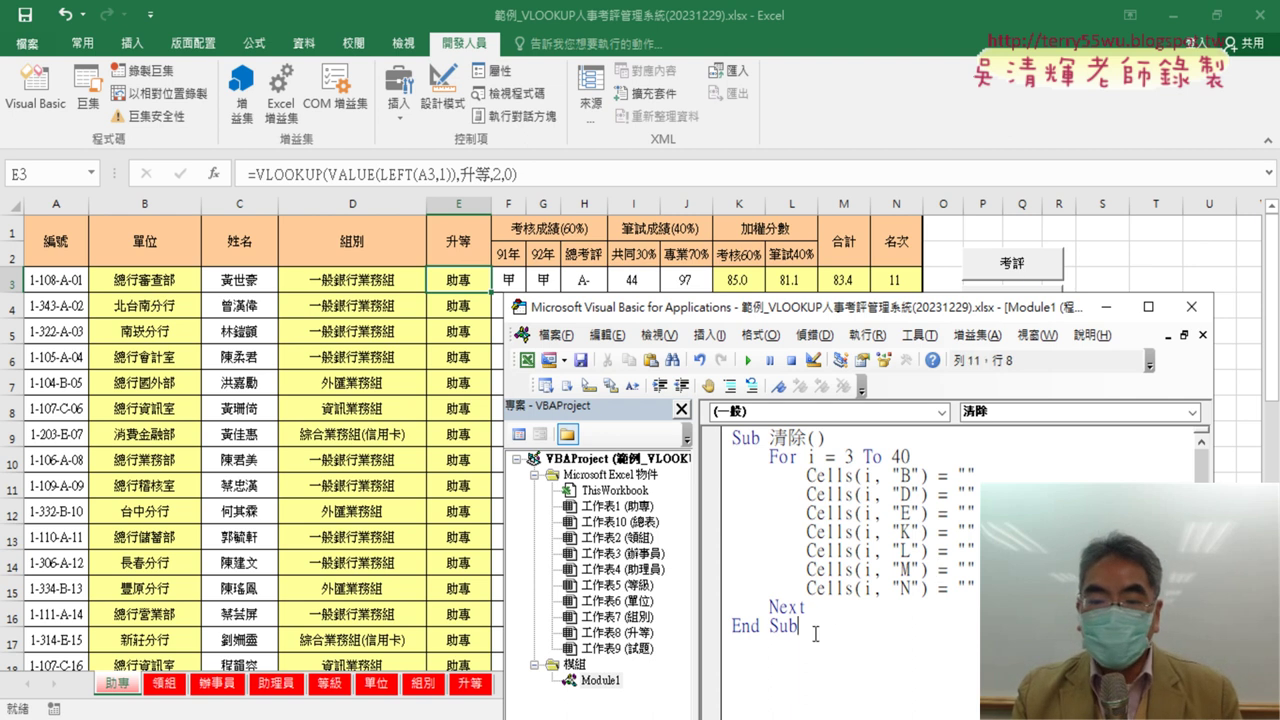
Step: Copy the whole 清除 macro, paste it below End Sub, and select the copy's name
{"action": "left_click_drag", "start_coordinate": [798, 626], "coordinate": [718, 449]}
{"action": "right_click", "coordinate": [763, 456]}
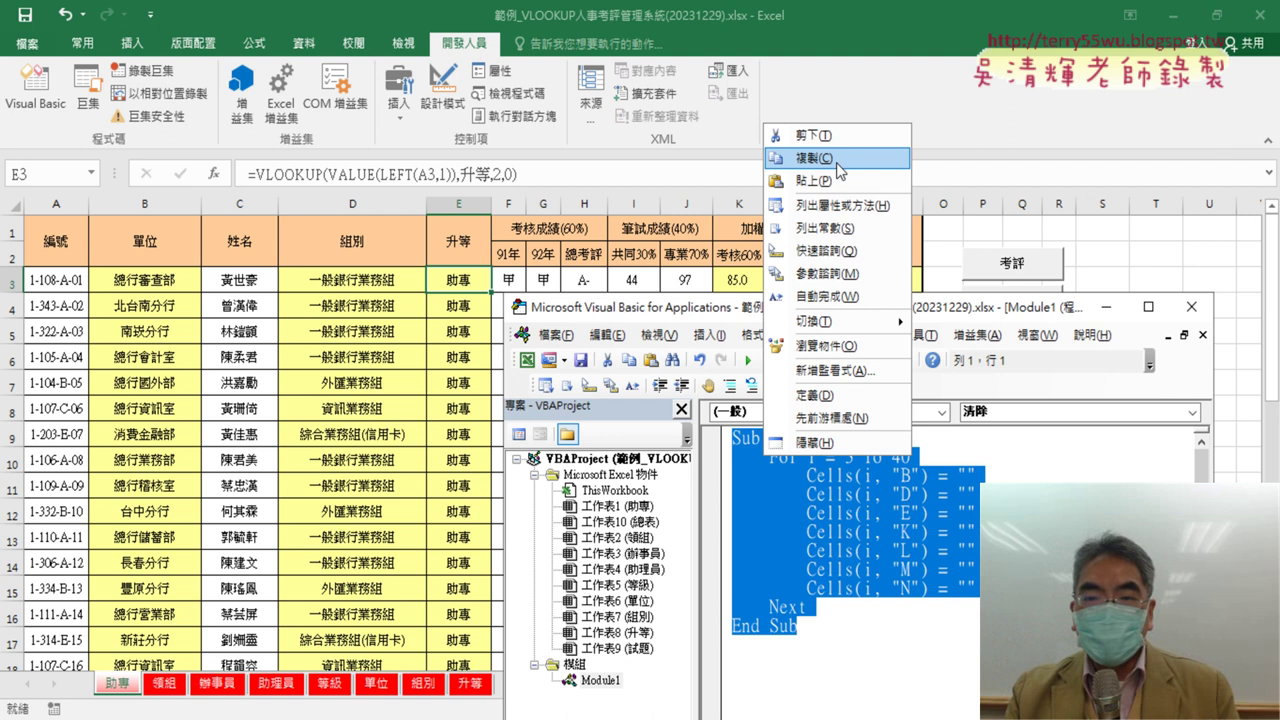
{"action": "left_click", "coordinate": [838, 158]}
{"action": "left_click", "coordinate": [771, 661]}
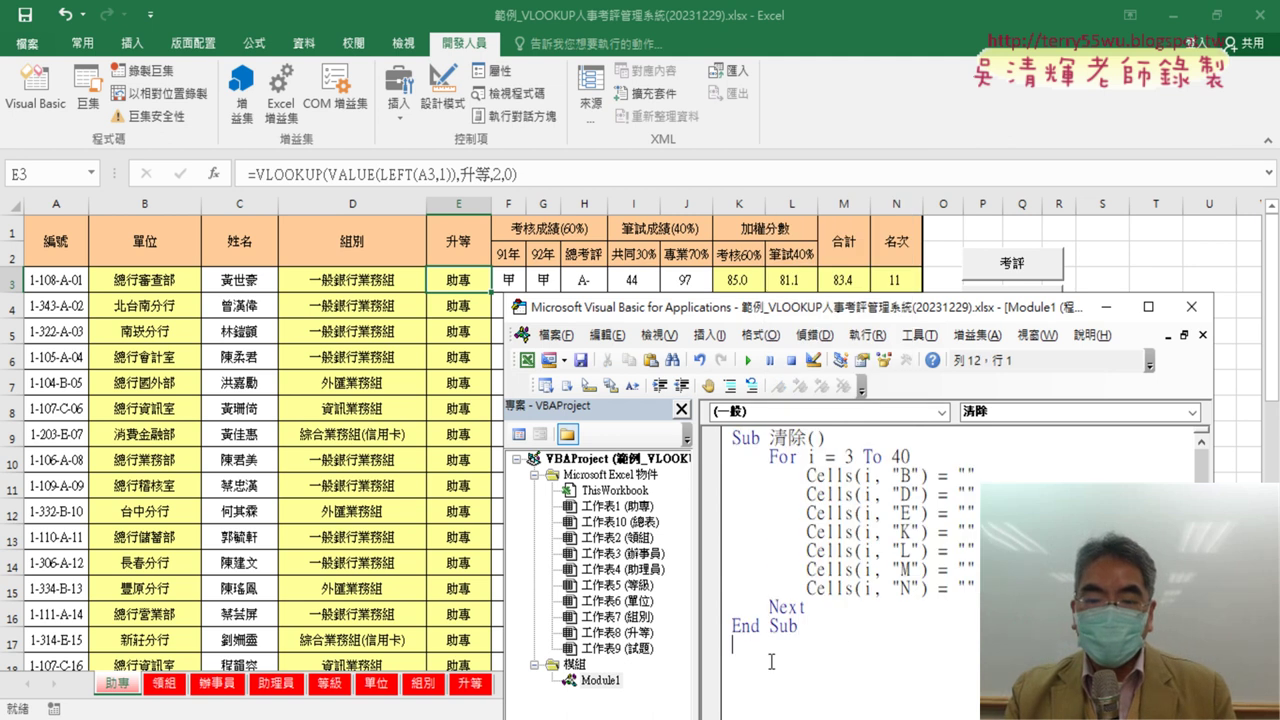
{"action": "right_click", "coordinate": [771, 661]}
{"action": "left_click", "coordinate": [838, 303]}
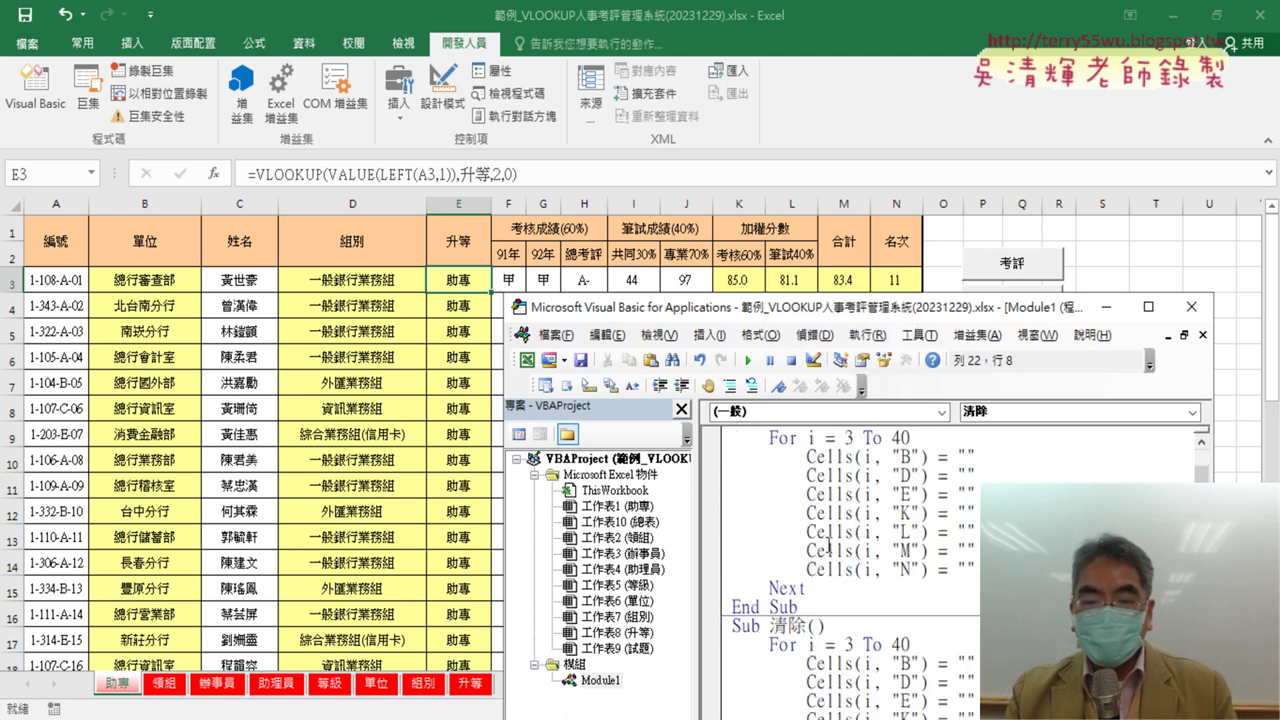
{"action": "mouse_move", "coordinate": [864, 294]}
{"action": "left_mouse_down"}
{"action": "mouse_move", "coordinate": [826, 148]}
{"action": "mouse_move", "coordinate": [826, 85]}
{"action": "left_mouse_up"}
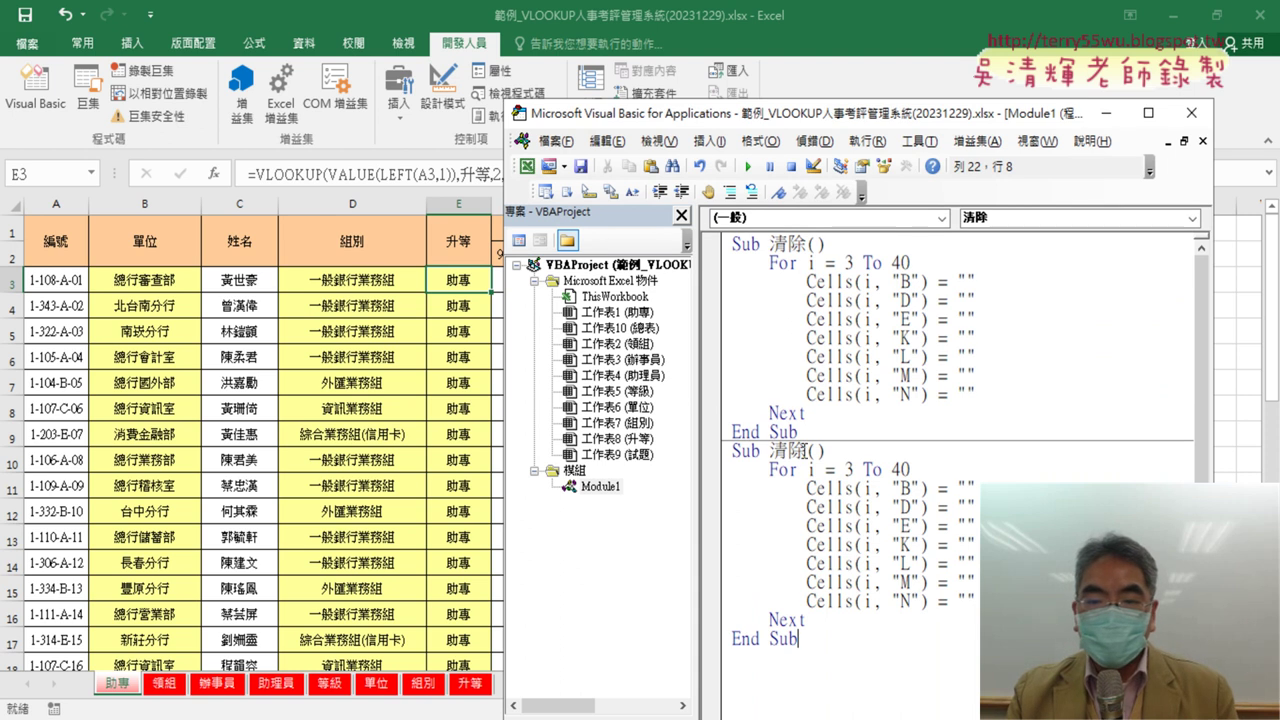
{"action": "left_click_drag", "start_coordinate": [804, 450], "coordinate": [768, 450]}
{"action": "mouse_move", "coordinate": [890, 120]}
{"action": "left_mouse_down"}
{"action": "mouse_move", "coordinate": [588, 60]}
{"action": "mouse_move", "coordinate": [638, 64]}
{"action": "left_mouse_up"}
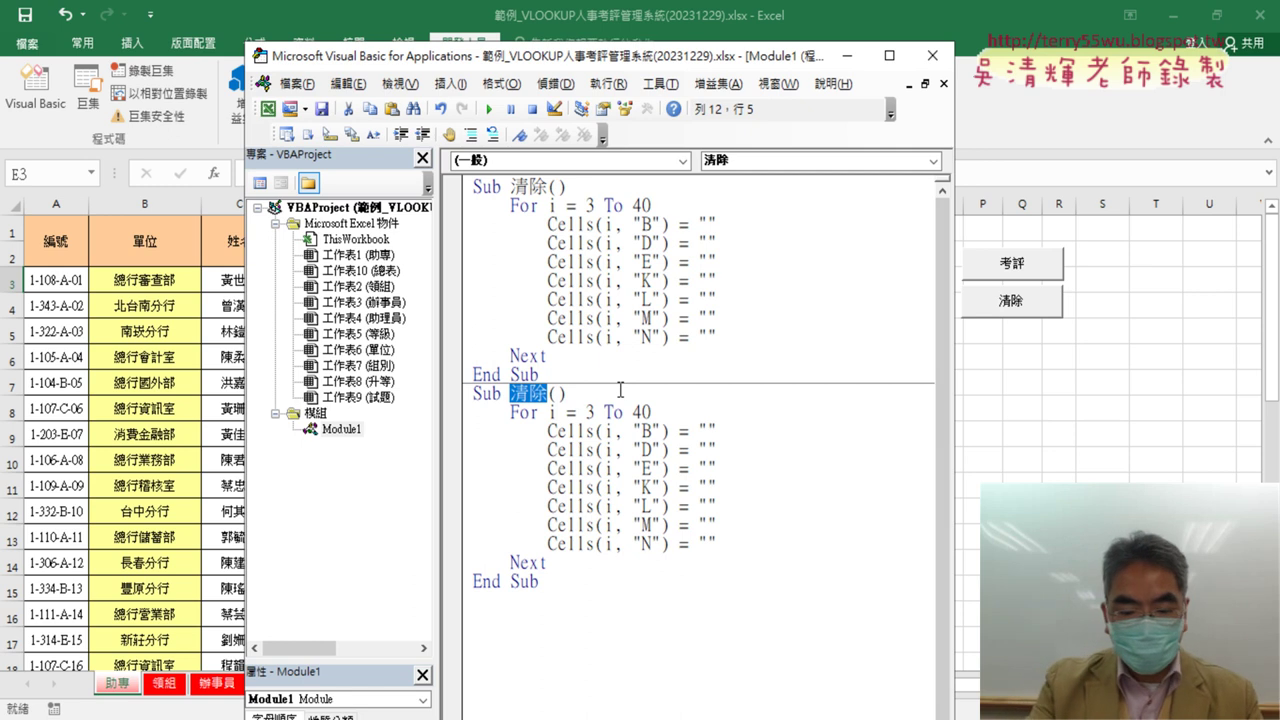
Step: Rename the copied procedure to Sub 考評() and bring the 助專 worksheet back to the front
{"action": "type", "text": "k"}
{"action": "key", "text": "BackSpace"}
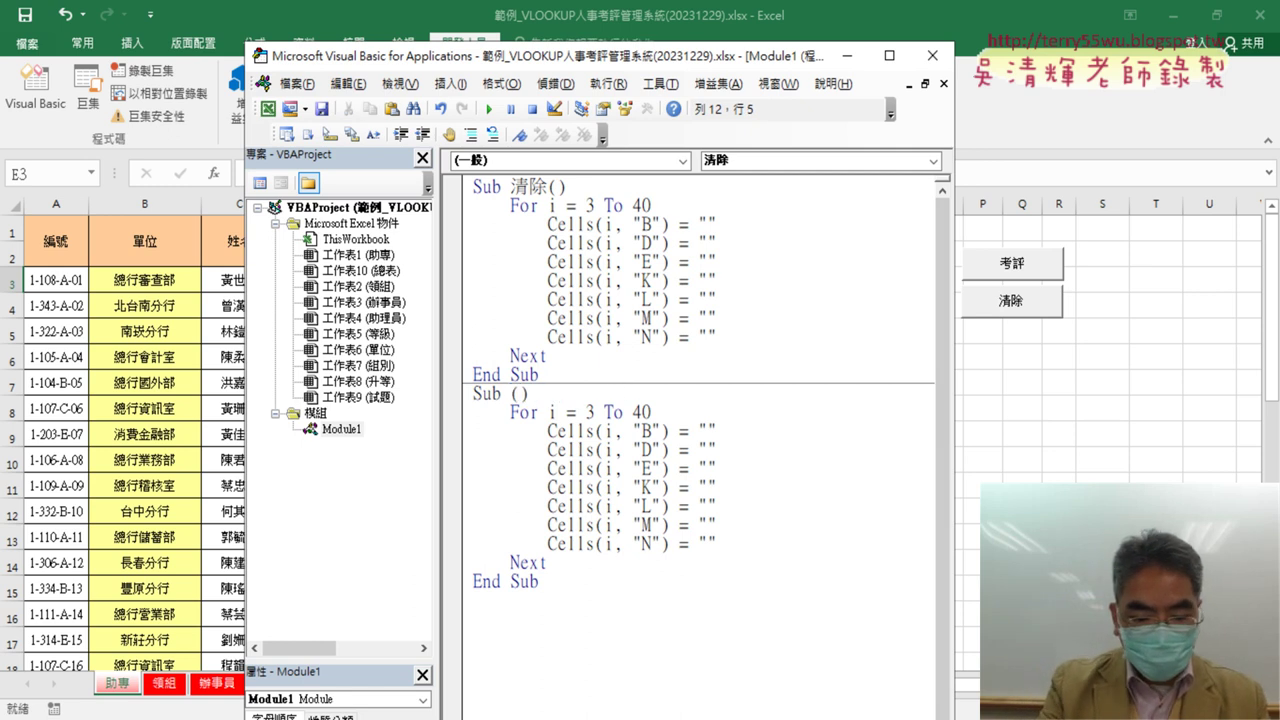
{"action": "type", "text": "ㄎㄠ考評"}
{"action": "type", "text": "()"}
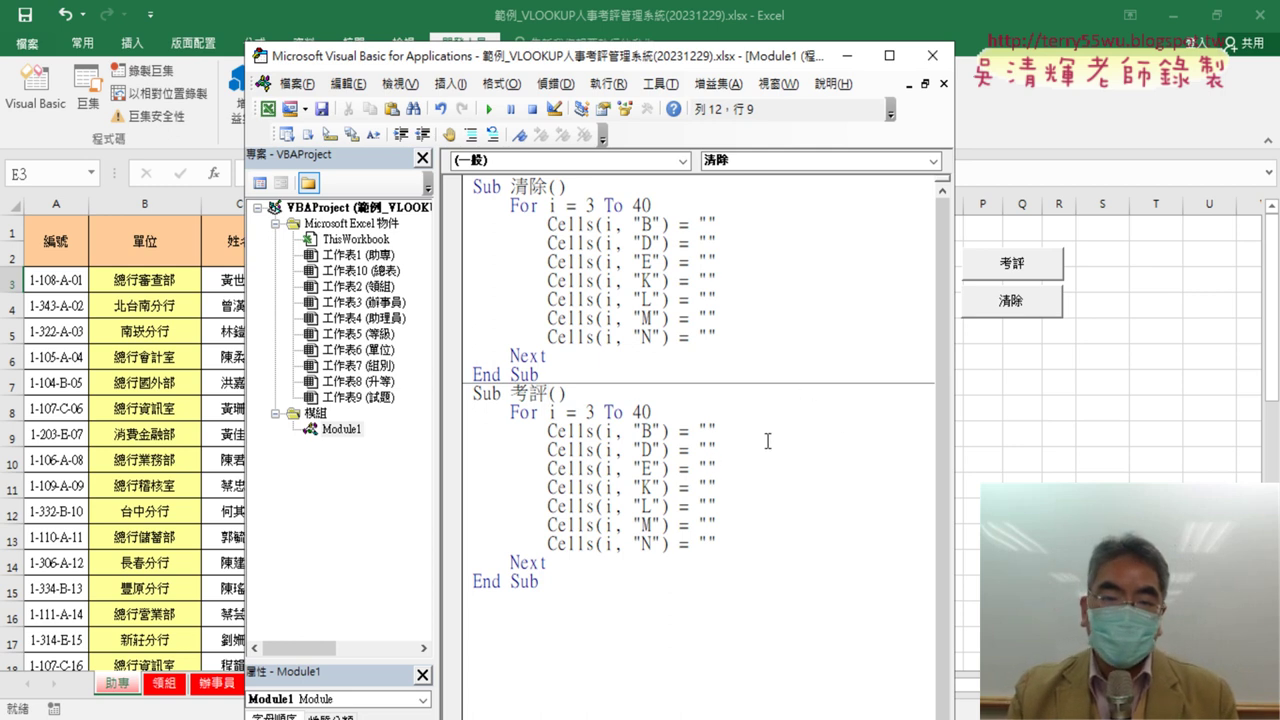
{"action": "double_click", "coordinate": [710, 224]}
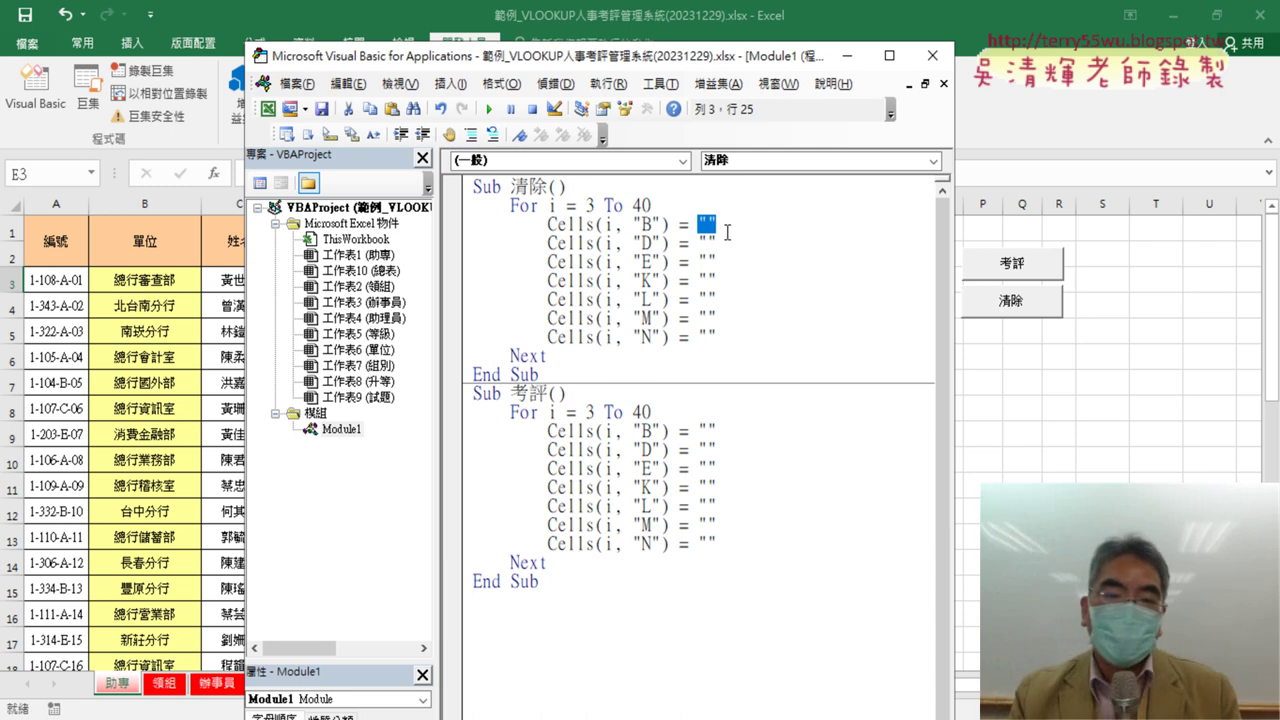
{"action": "left_click", "coordinate": [709, 430]}
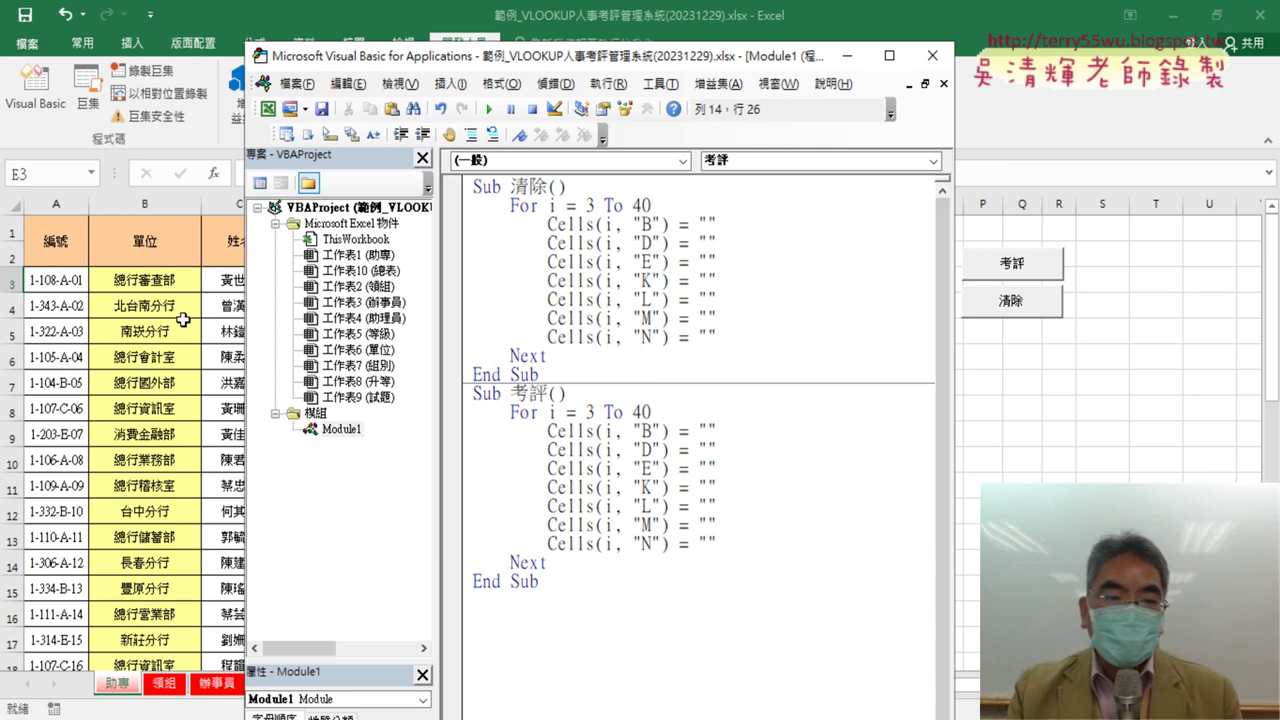
{"action": "left_click", "coordinate": [133, 281]}
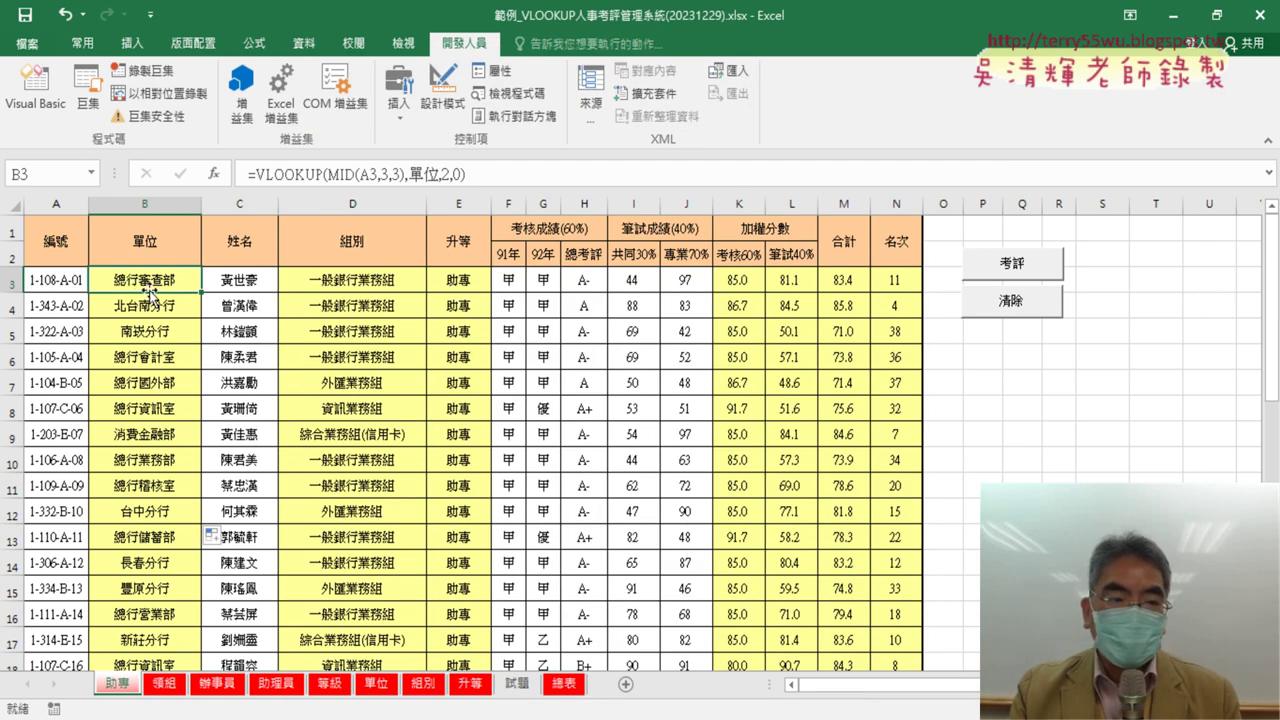
Step: Copy B3's formula =VLOOKUP(MID(A3,3,3),單位,2,0) into the 考評 macro's column B line
{"action": "left_click", "coordinate": [373, 282]}
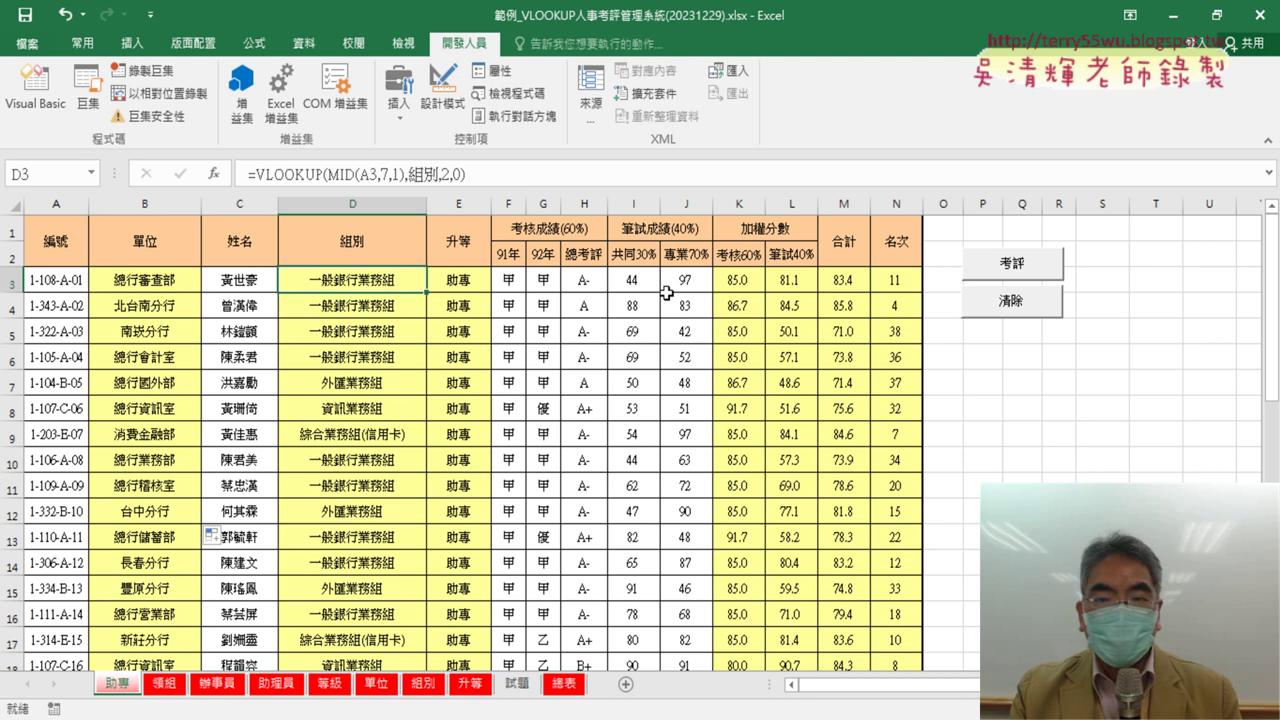
{"action": "left_click", "coordinate": [910, 283]}
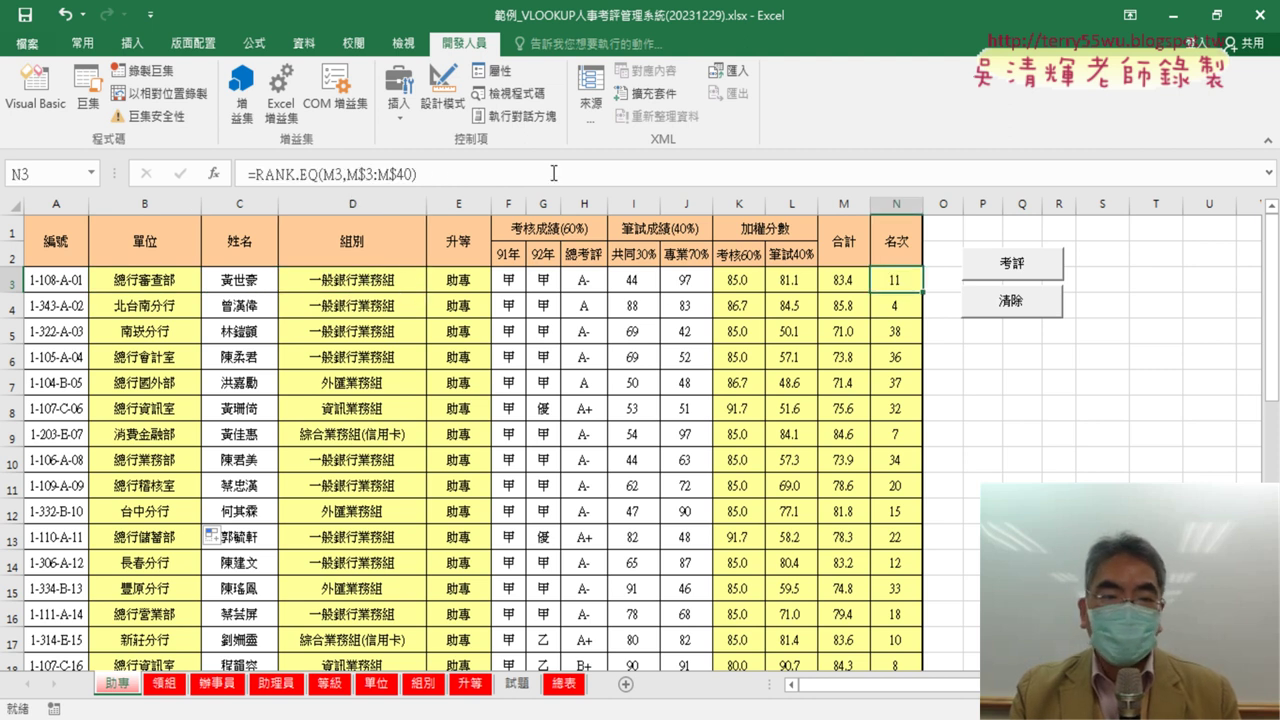
{"action": "left_click", "coordinate": [130, 284]}
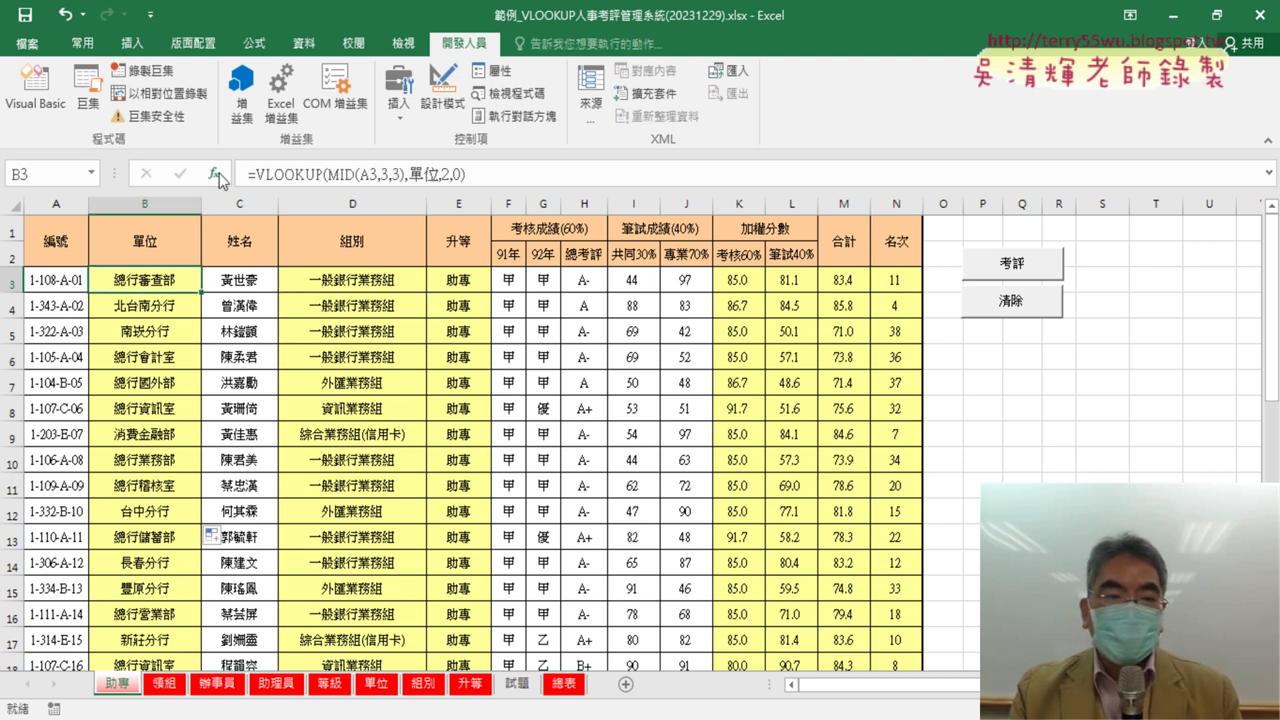
{"action": "left_click_drag", "start_coordinate": [250, 174], "coordinate": [466, 174]}
{"action": "right_click", "coordinate": [430, 179]}
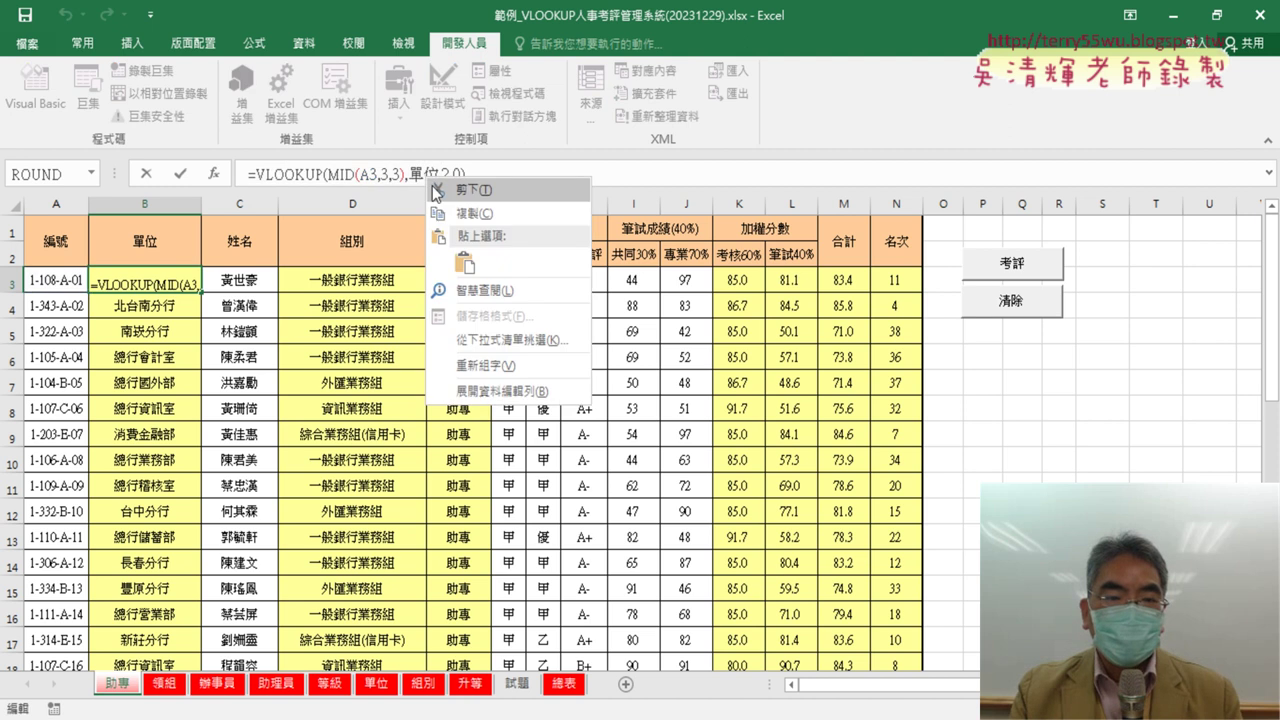
{"action": "key", "text": "Escape"}
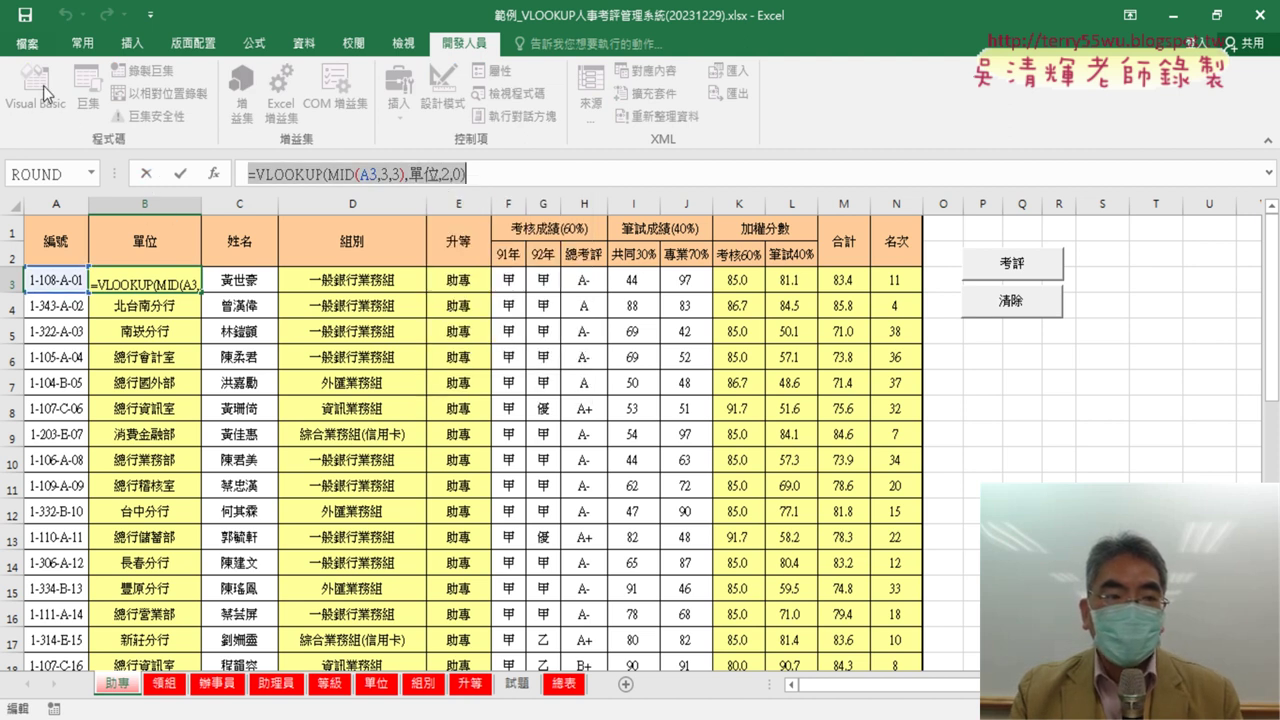
{"action": "left_click", "coordinate": [146, 176]}
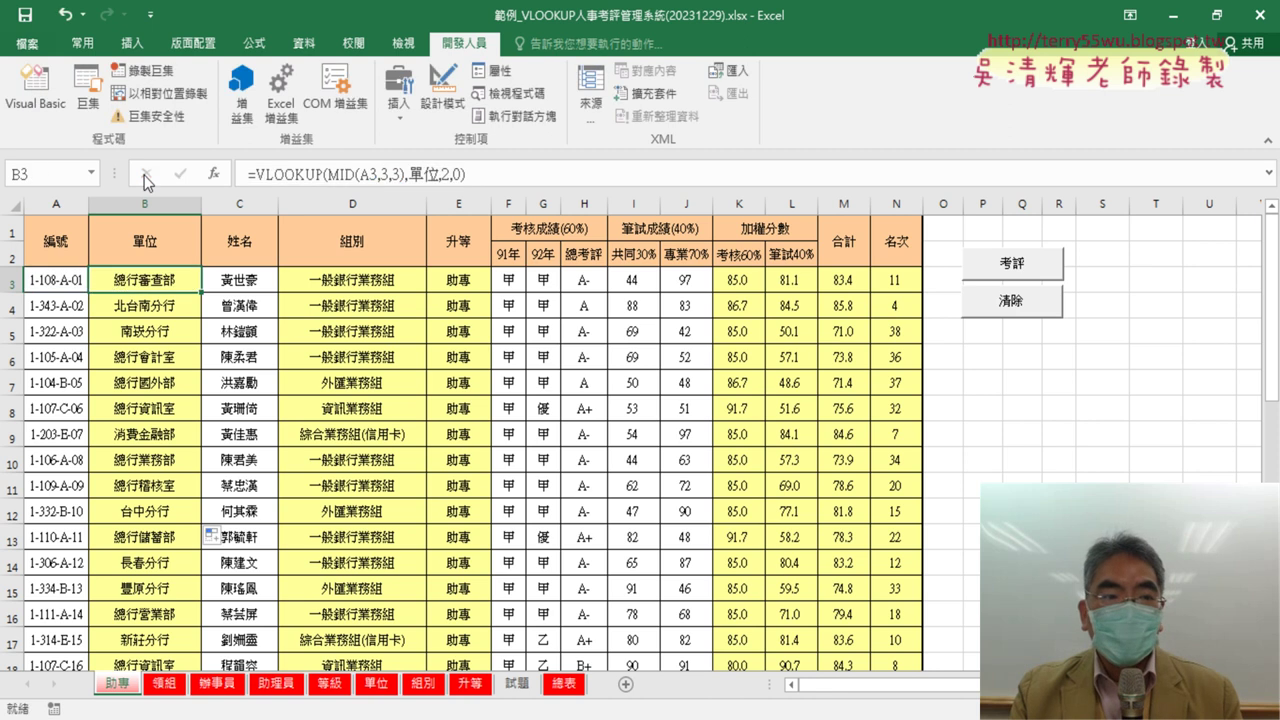
{"action": "left_click", "coordinate": [46, 108]}
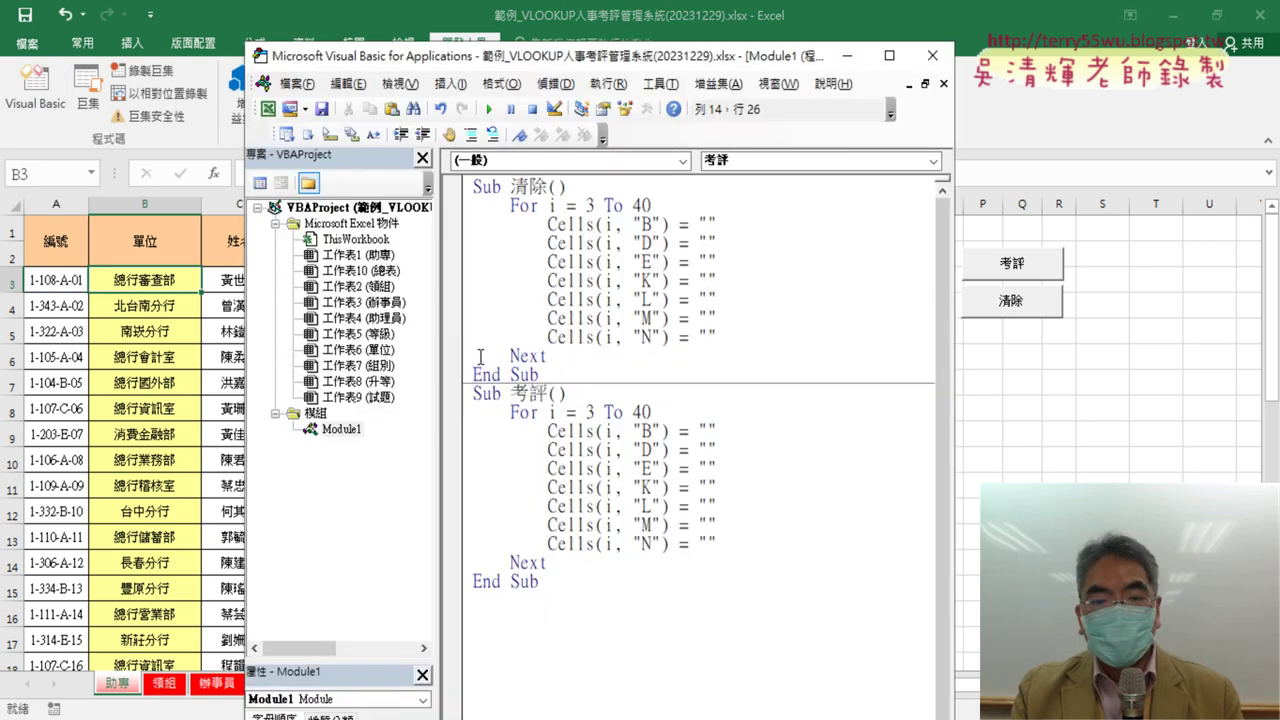
{"action": "right_click", "coordinate": [707, 428]}
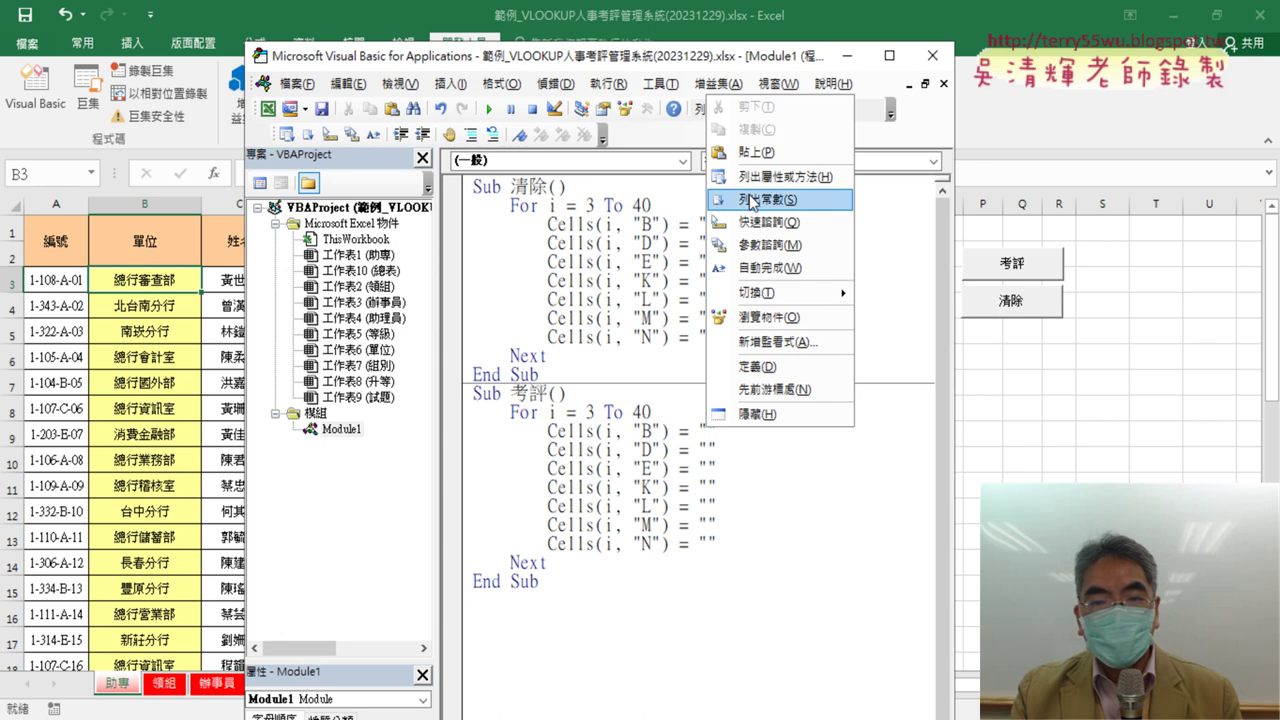
{"action": "left_click", "coordinate": [790, 152]}
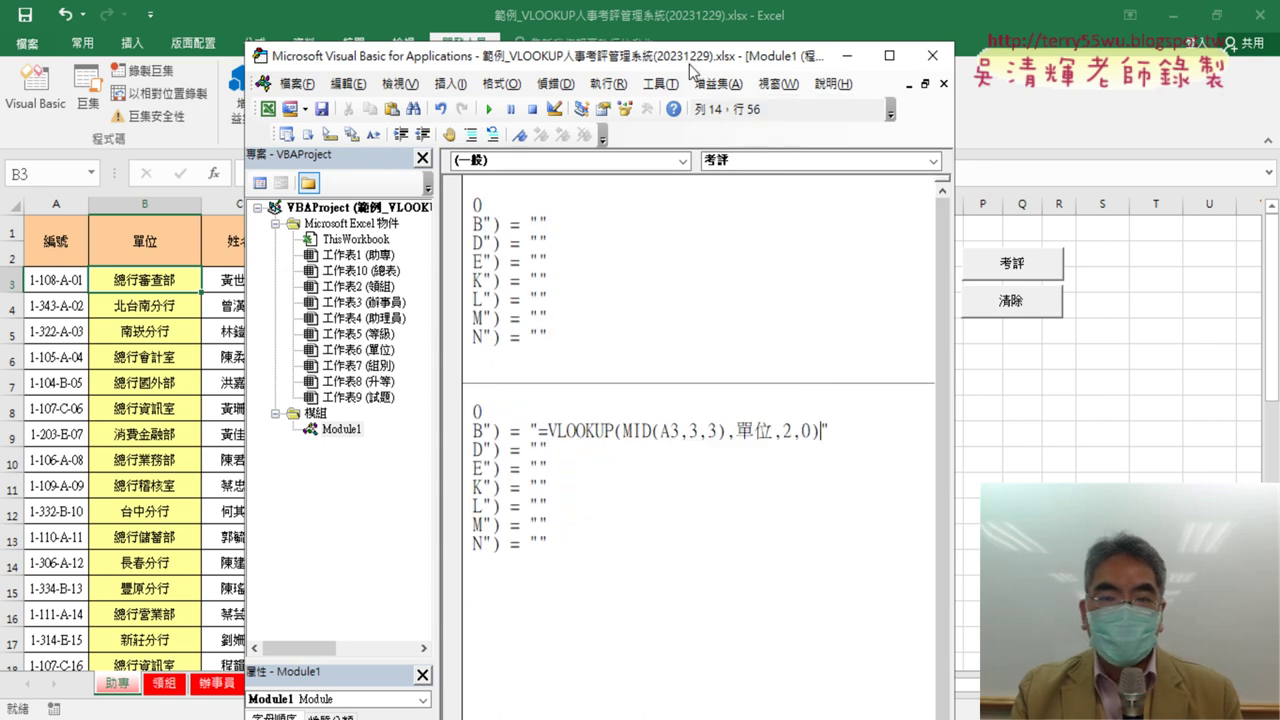
Step: Copy D3's formula =VLOOKUP(MID(A3,7,1),組別,2,0) into the macro's column D line
{"action": "left_click_drag", "start_coordinate": [690, 62], "coordinate": [871, 62]}
{"action": "left_click", "coordinate": [380, 283]}
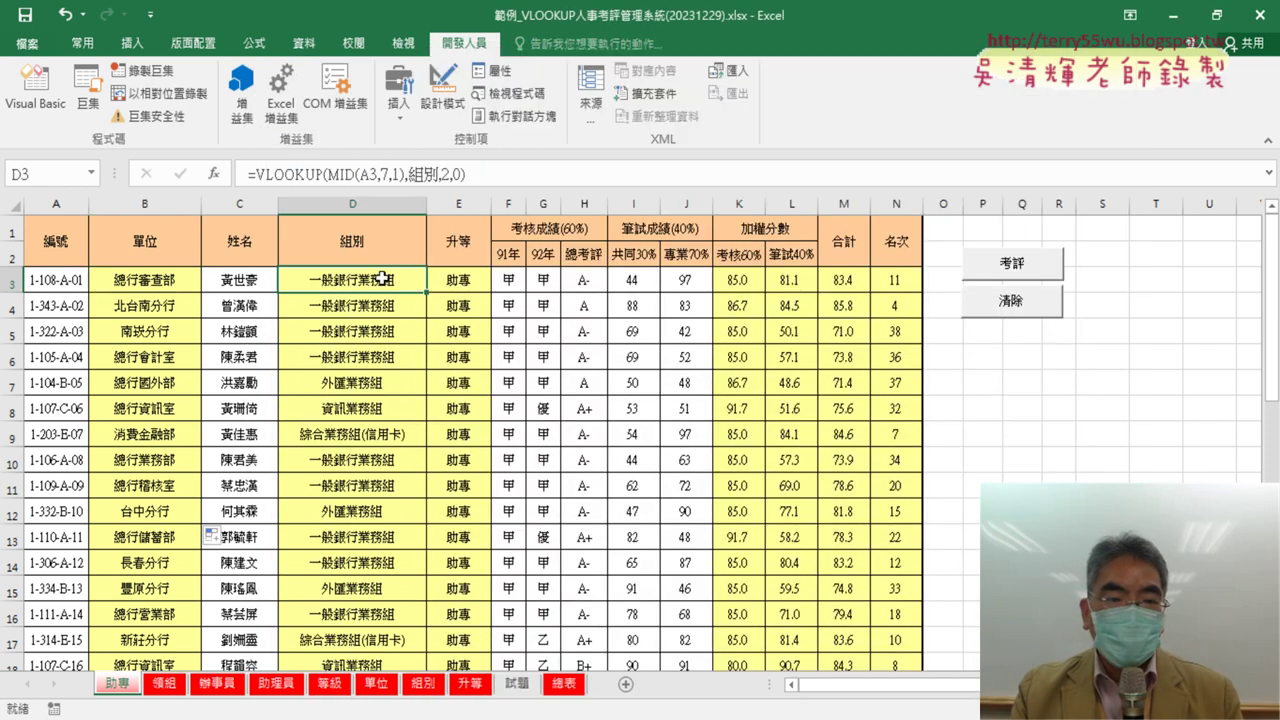
{"action": "left_click_drag", "start_coordinate": [497, 174], "coordinate": [189, 157]}
{"action": "right_click", "coordinate": [324, 172]}
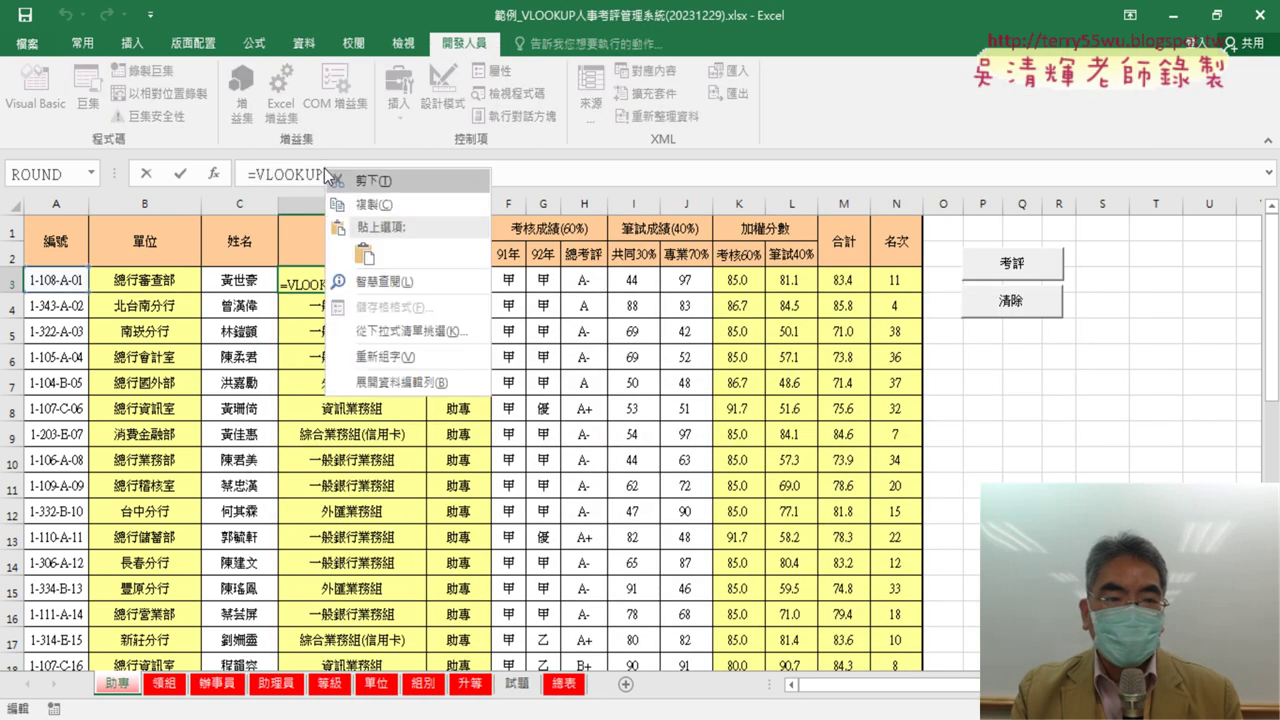
{"action": "left_click", "coordinate": [379, 205]}
{"action": "left_click", "coordinate": [146, 175]}
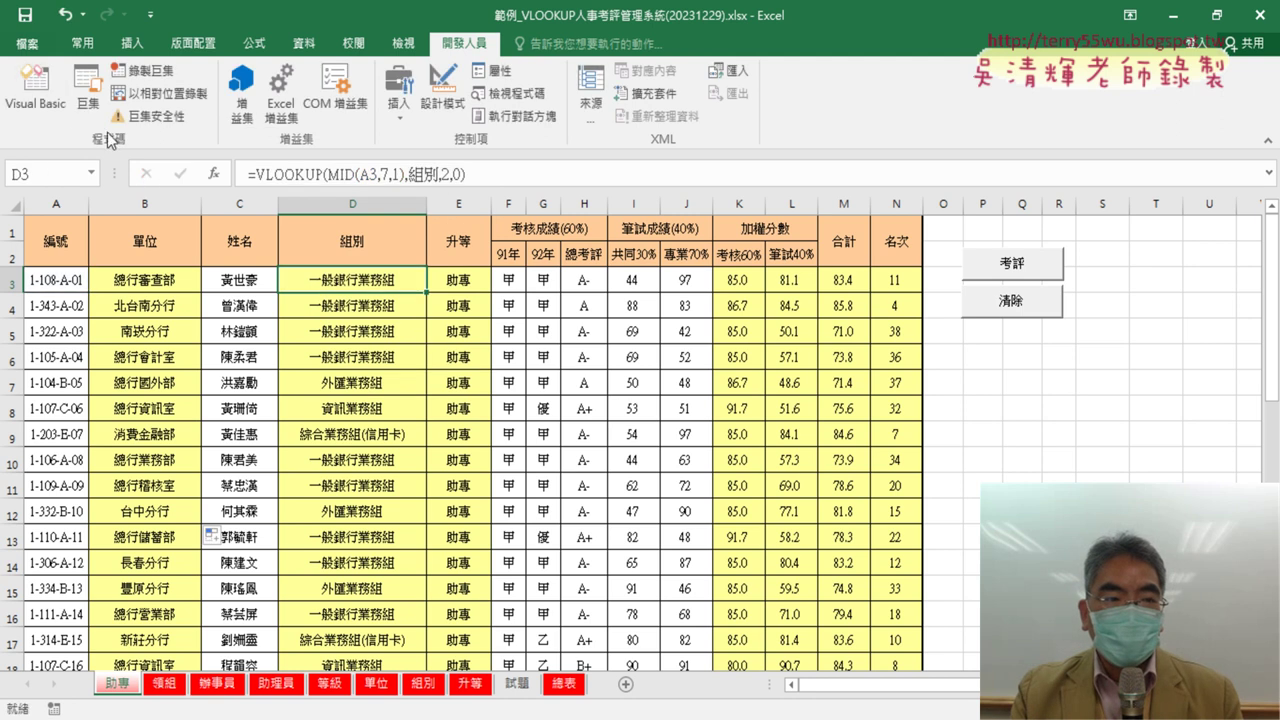
{"action": "left_click", "coordinate": [45, 100]}
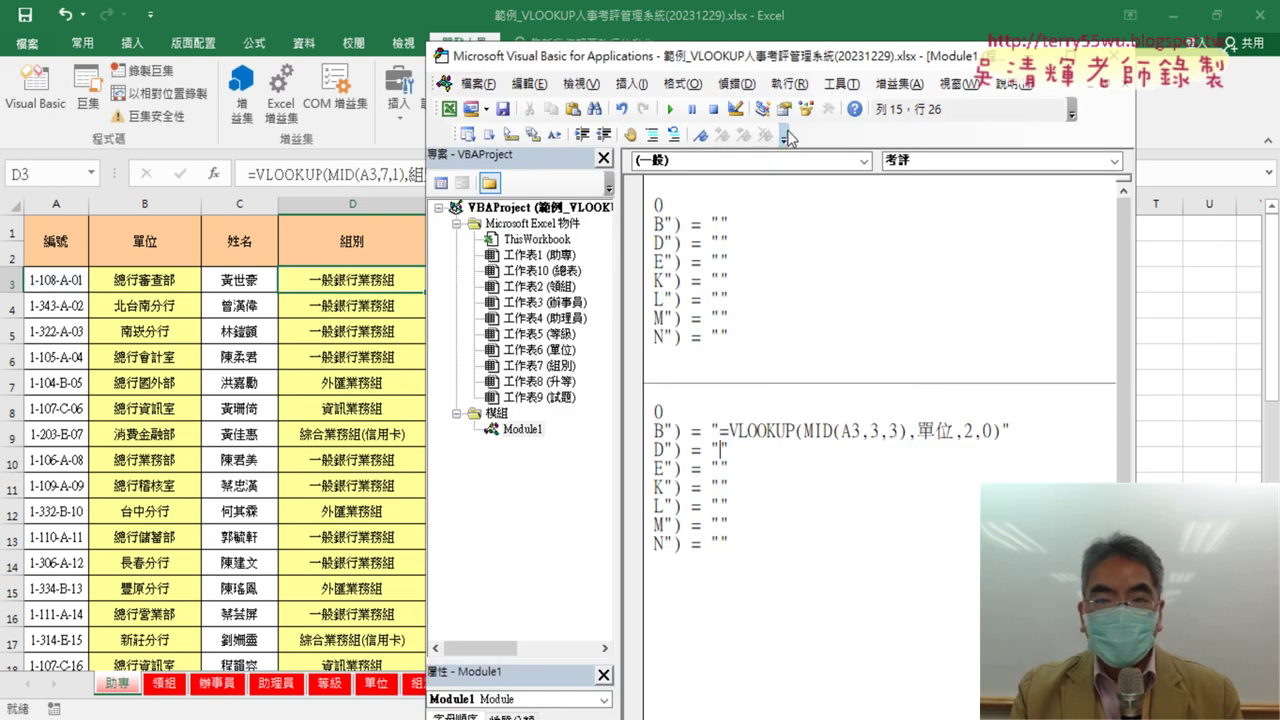
{"action": "mouse_move", "coordinate": [797, 62]}
{"action": "left_mouse_down"}
{"action": "mouse_move", "coordinate": [797, 118]}
{"action": "mouse_move", "coordinate": [811, 38]}
{"action": "left_mouse_up"}
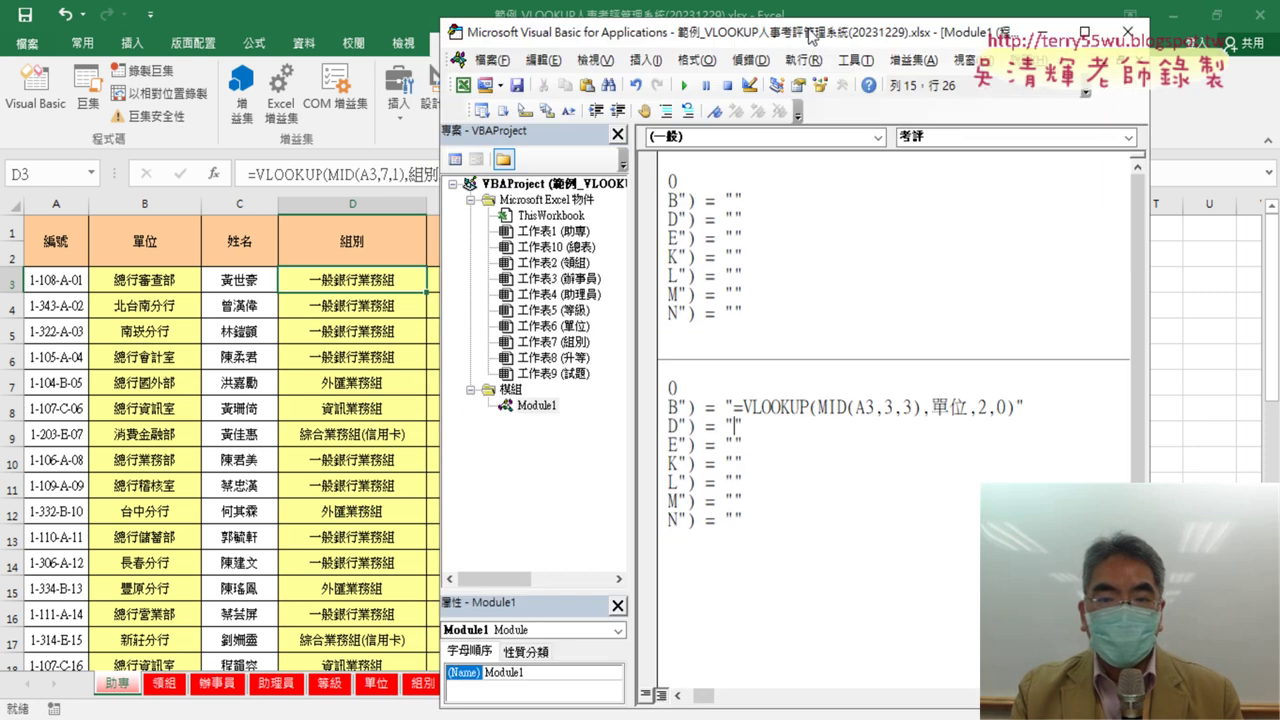
{"action": "left_click_drag", "start_coordinate": [703, 695], "coordinate": [688, 695]}
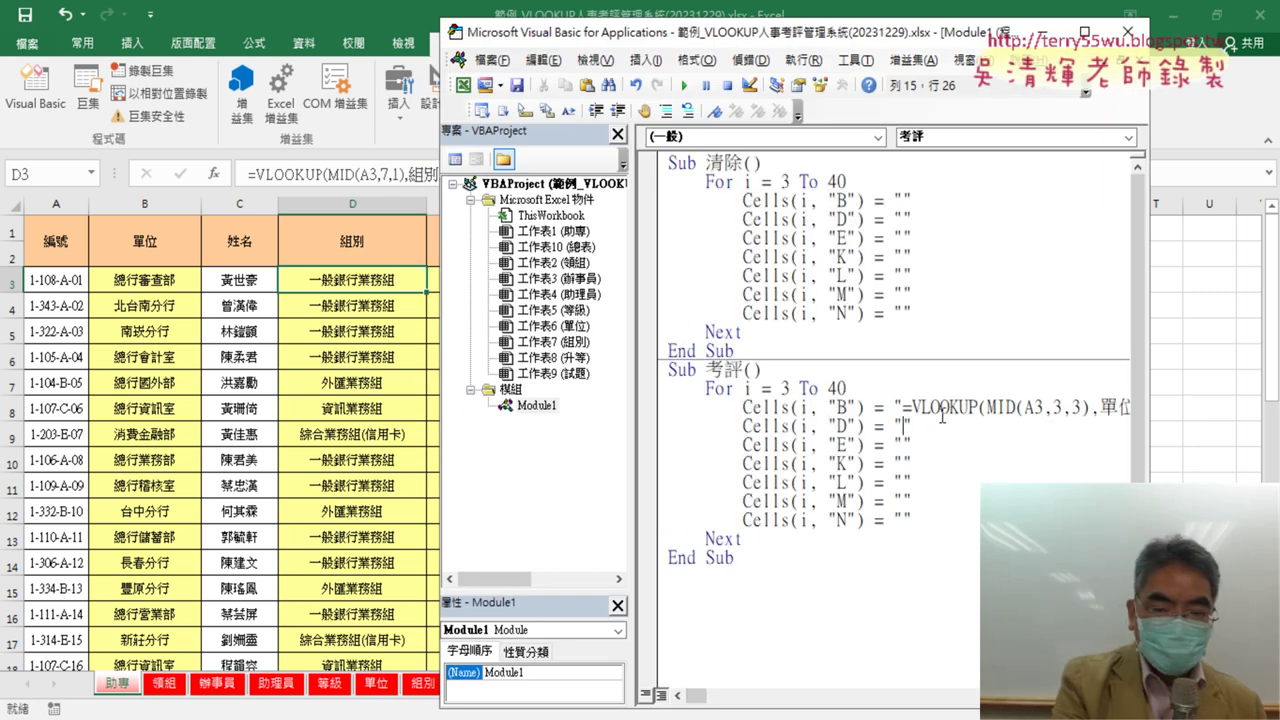
{"action": "key", "text": "ctrl+v"}
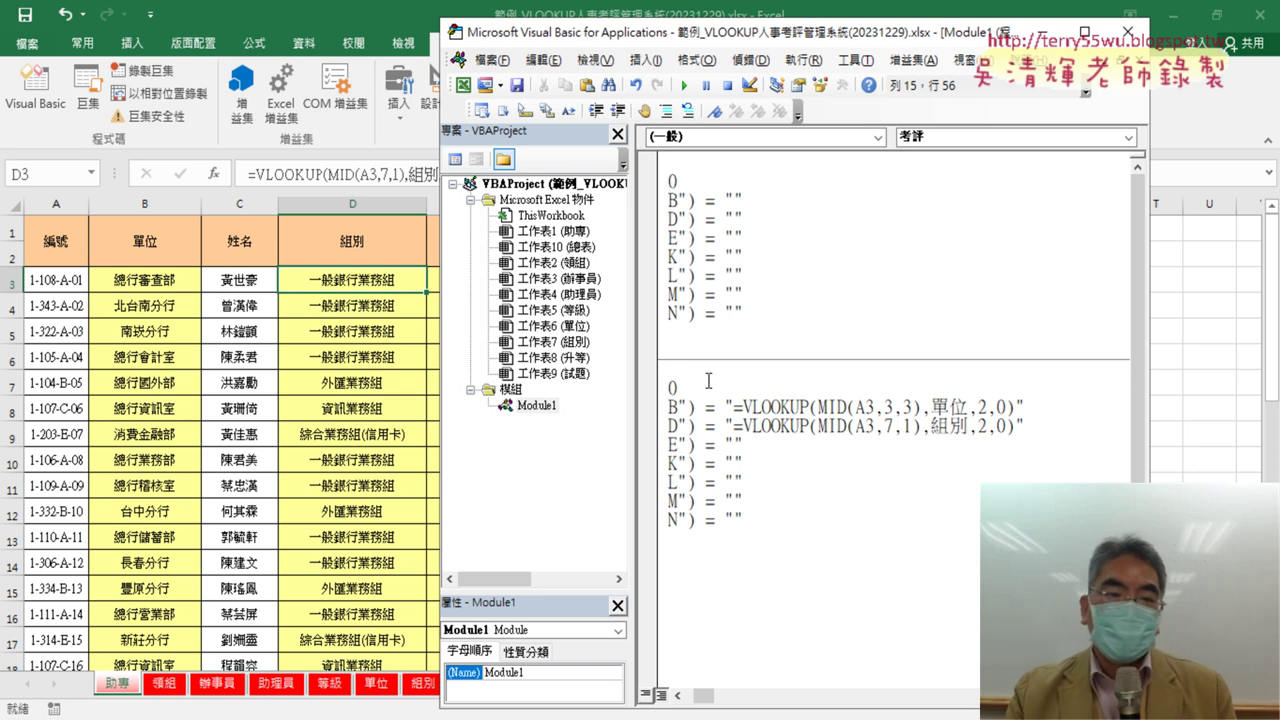
{"action": "left_click", "coordinate": [343, 283]}
{"action": "left_click", "coordinate": [458, 280]}
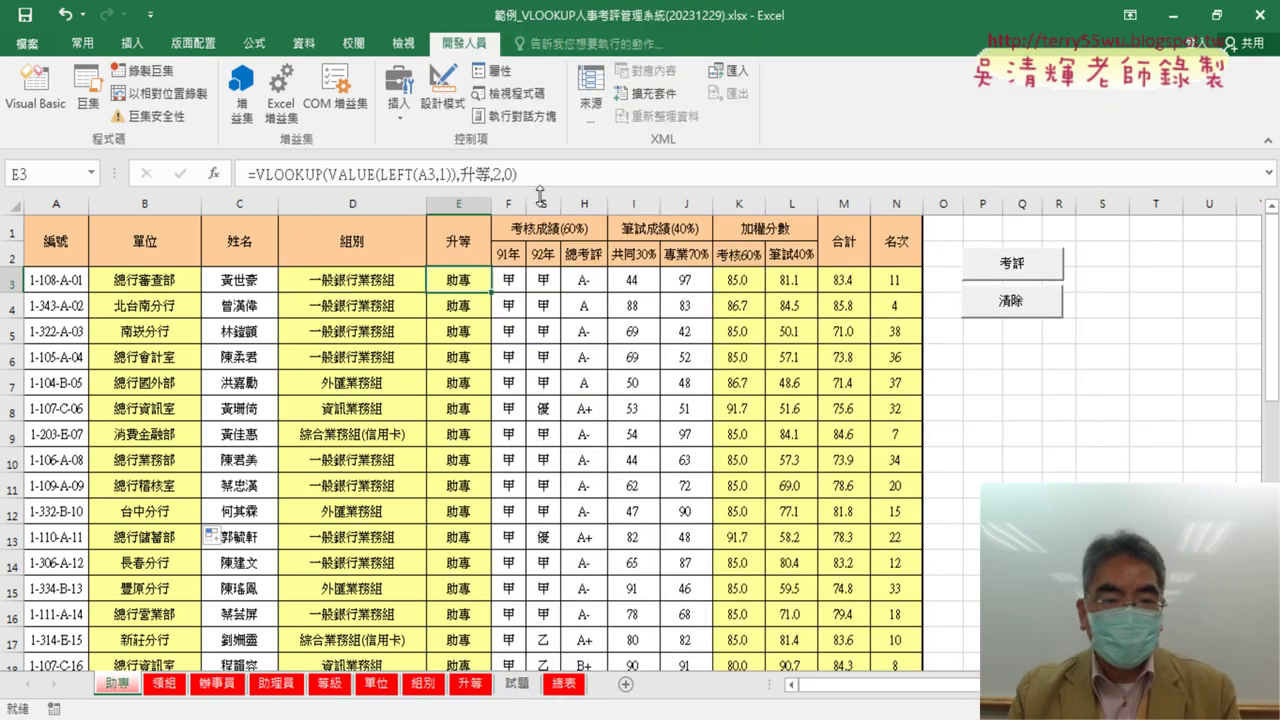
Step: Paste E3's formula into the macro's column E line
{"action": "left_click_drag", "start_coordinate": [517, 174], "coordinate": [108, 168]}
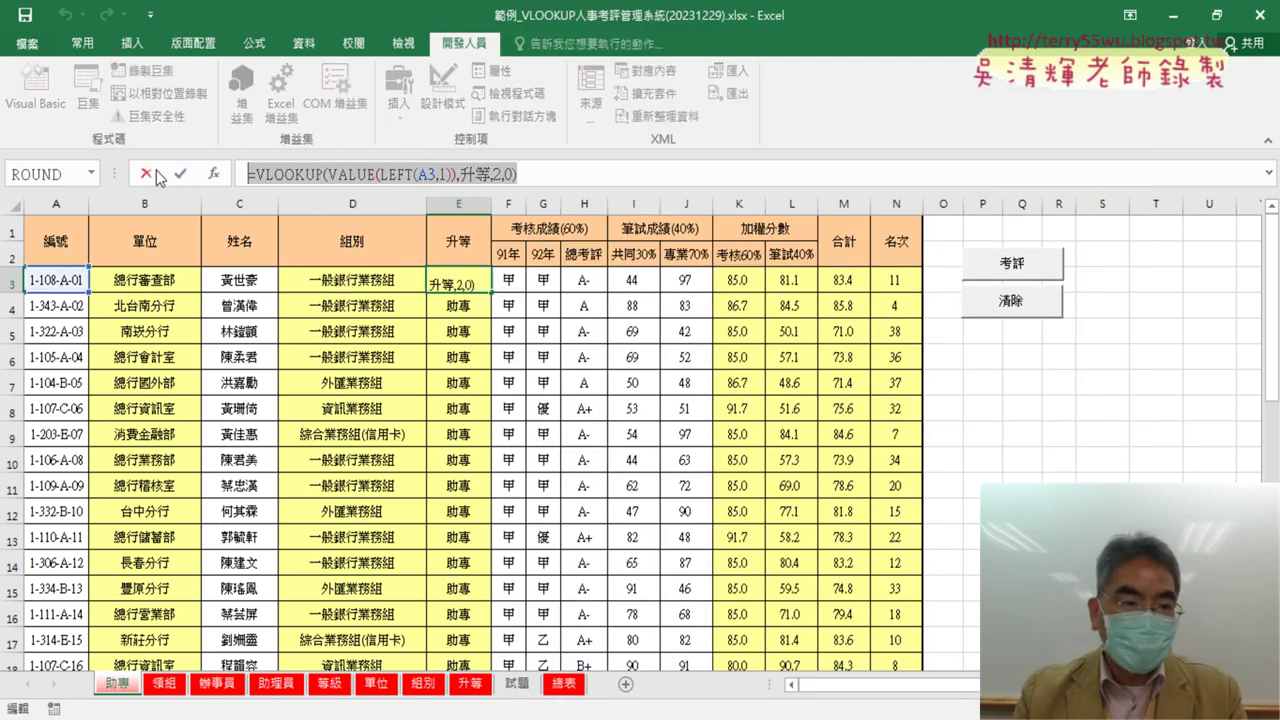
{"action": "left_click", "coordinate": [147, 174]}
{"action": "key", "text": "alt+F11"}
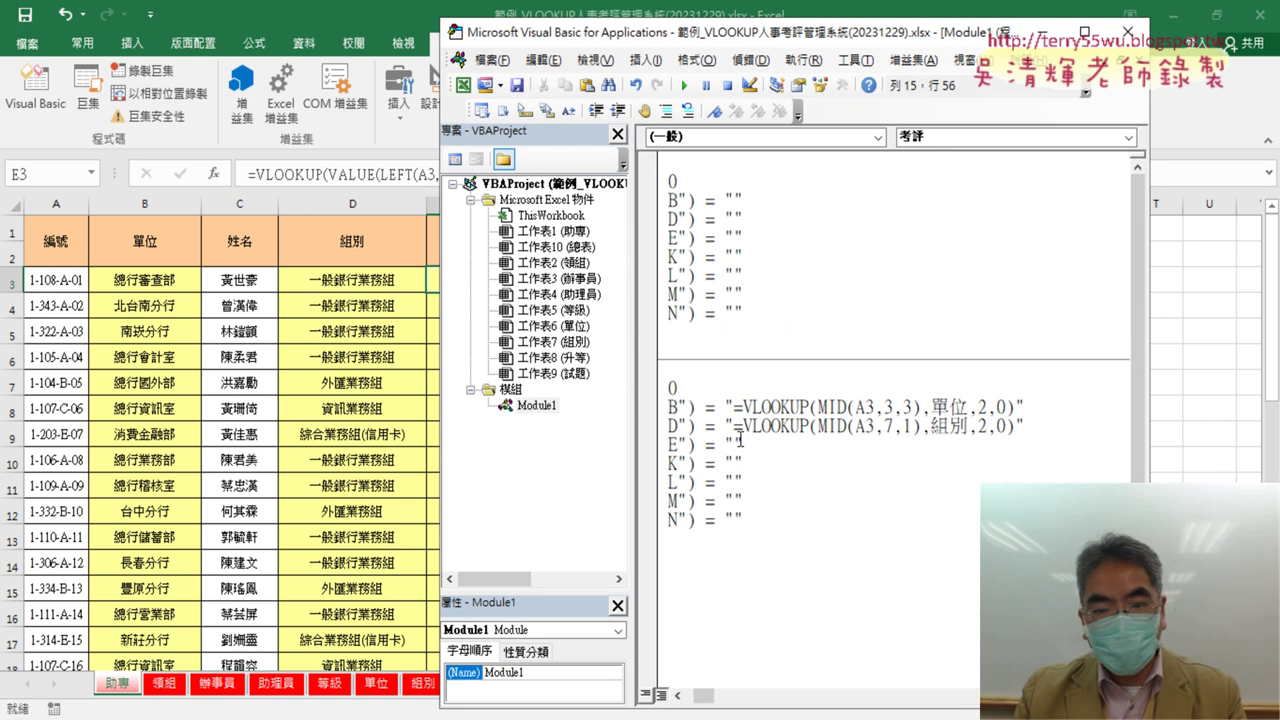
{"action": "key", "text": "ctrl+v"}
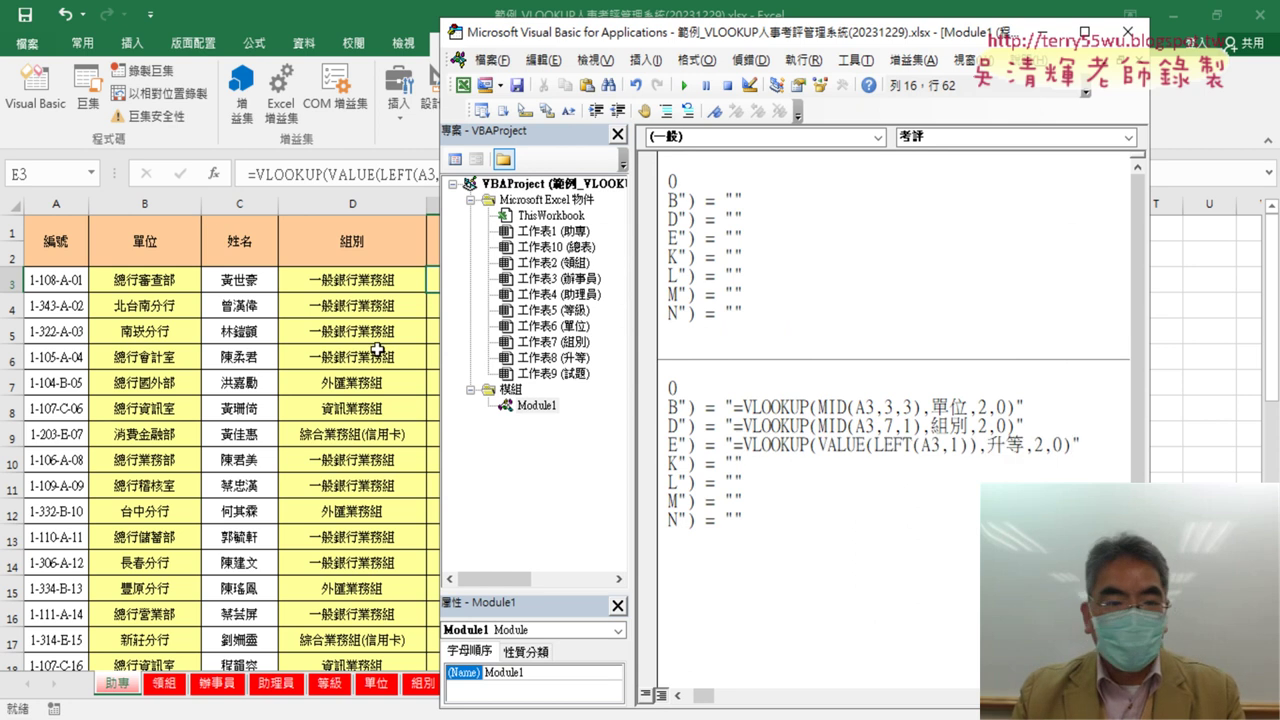
Step: Copy K3's weighted-score formula into the macro's K line
{"action": "left_click", "coordinate": [362, 290]}
{"action": "left_click", "coordinate": [726, 284]}
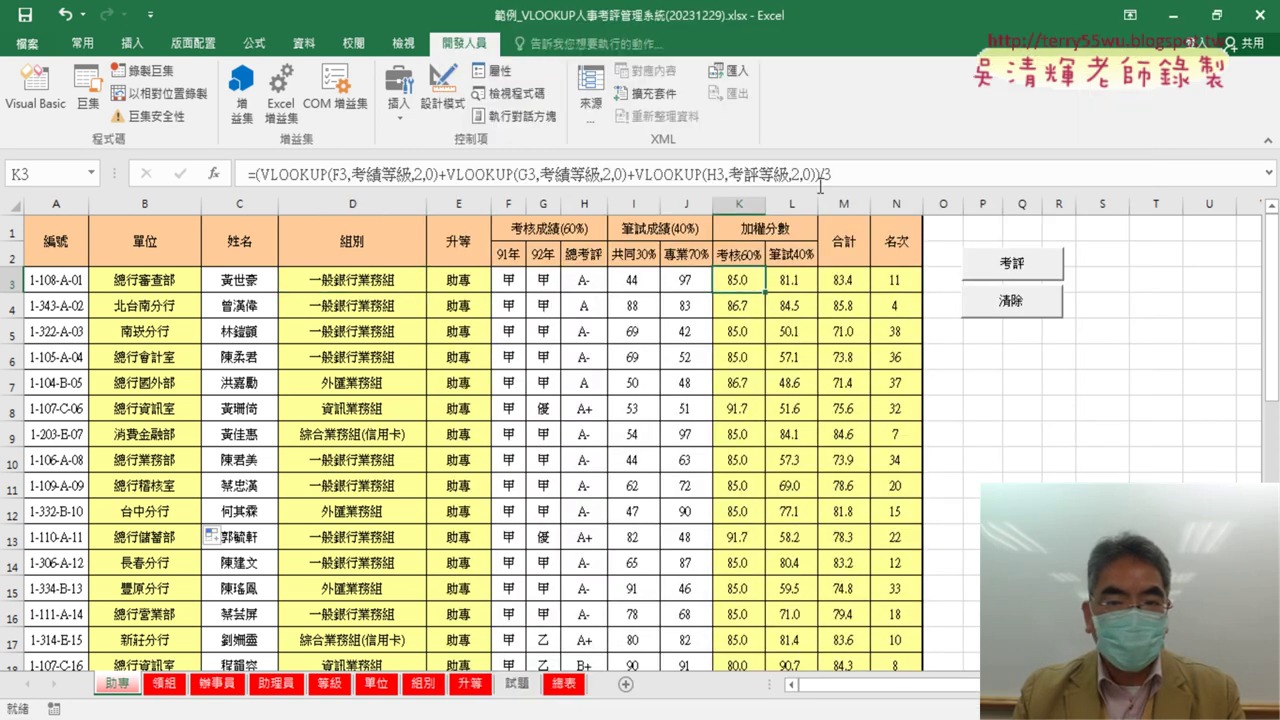
{"action": "triple_click", "coordinate": [878, 173]}
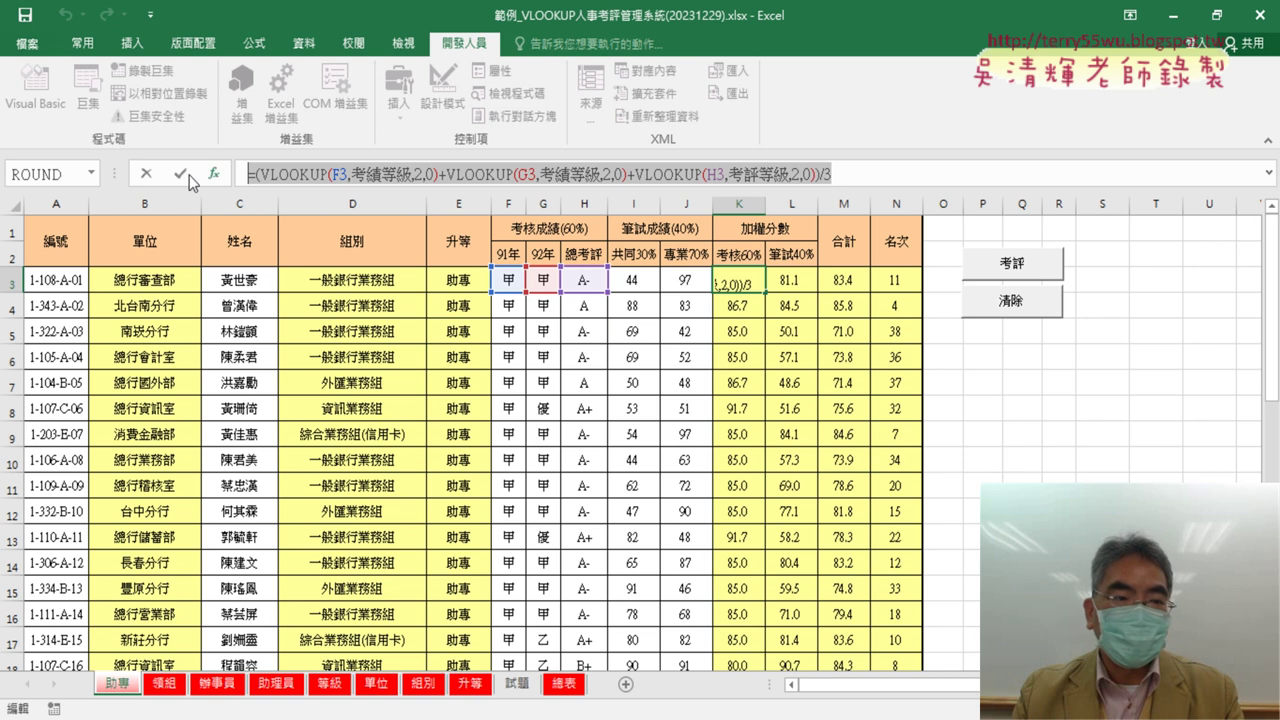
{"action": "left_click", "coordinate": [145, 174]}
{"action": "left_click", "coordinate": [35, 90]}
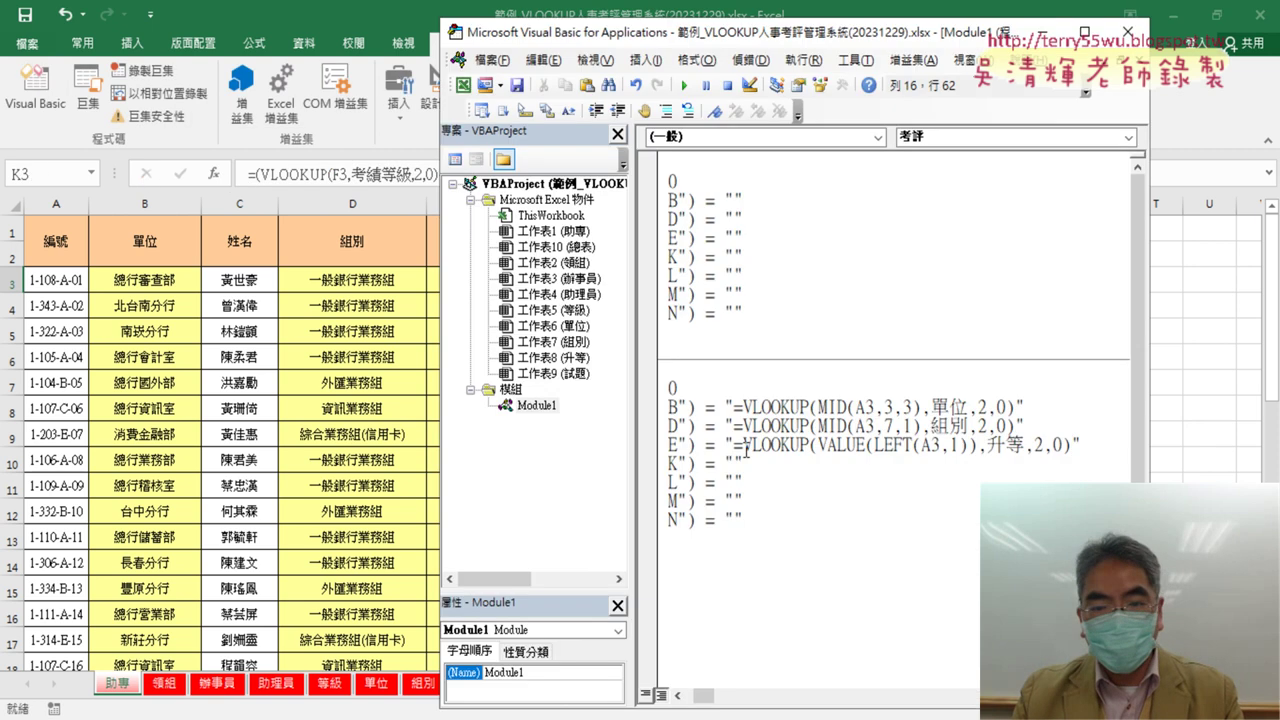
{"action": "key", "text": "ctrl+v"}
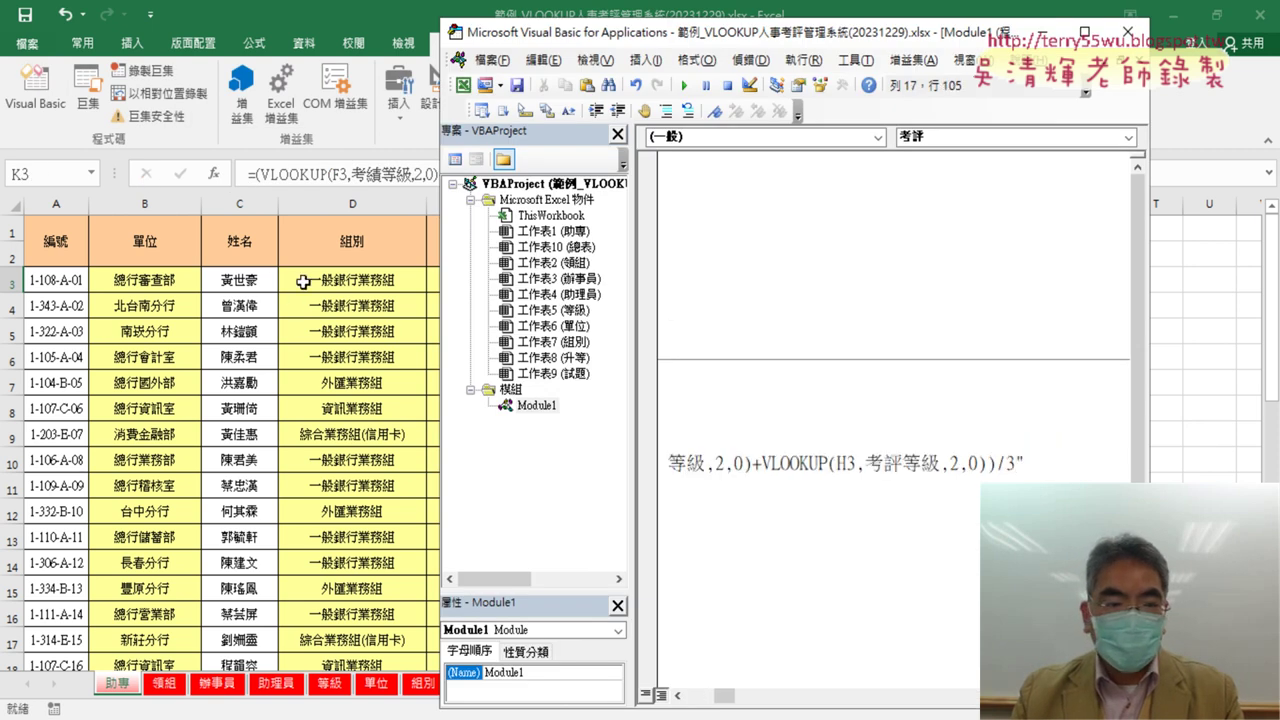
Step: Copy L3's formula into the macro's L line
{"action": "left_click", "coordinate": [302, 283]}
{"action": "left_click", "coordinate": [807, 283]}
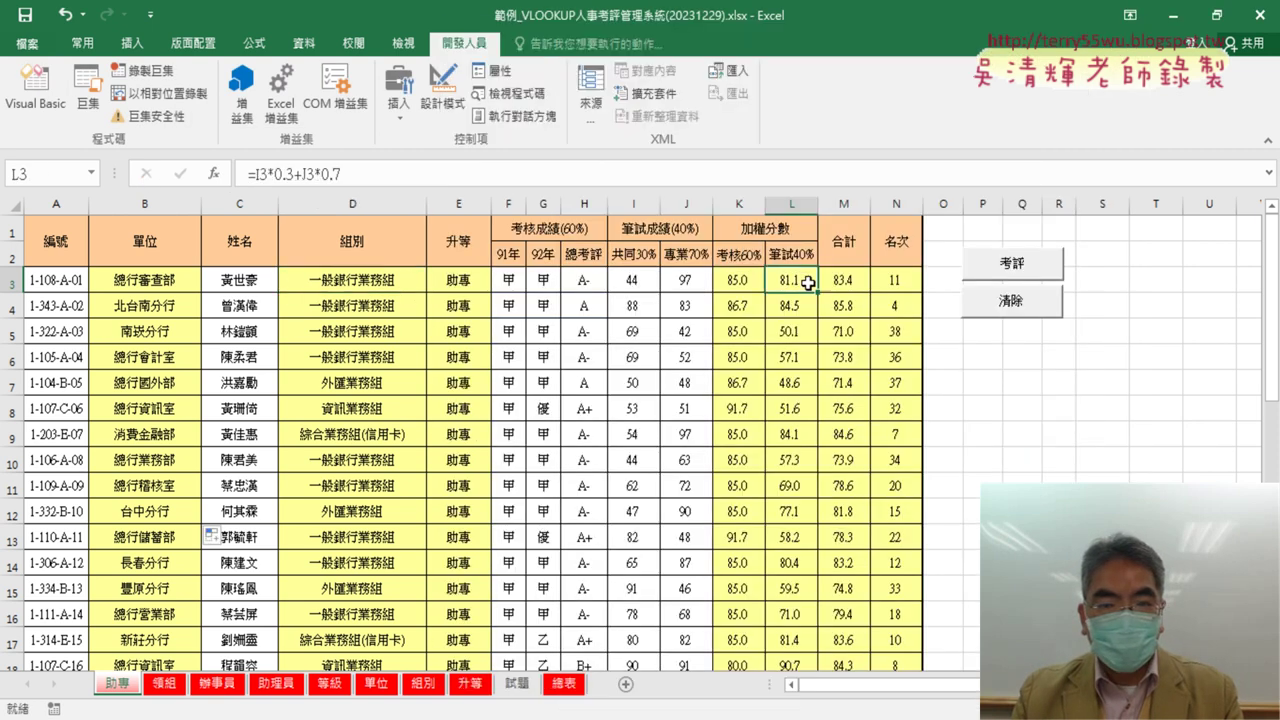
{"action": "left_click", "coordinate": [745, 283]}
{"action": "left_click", "coordinate": [789, 283]}
{"action": "double_click", "coordinate": [789, 283]}
{"action": "key", "text": "ctrl+c"}
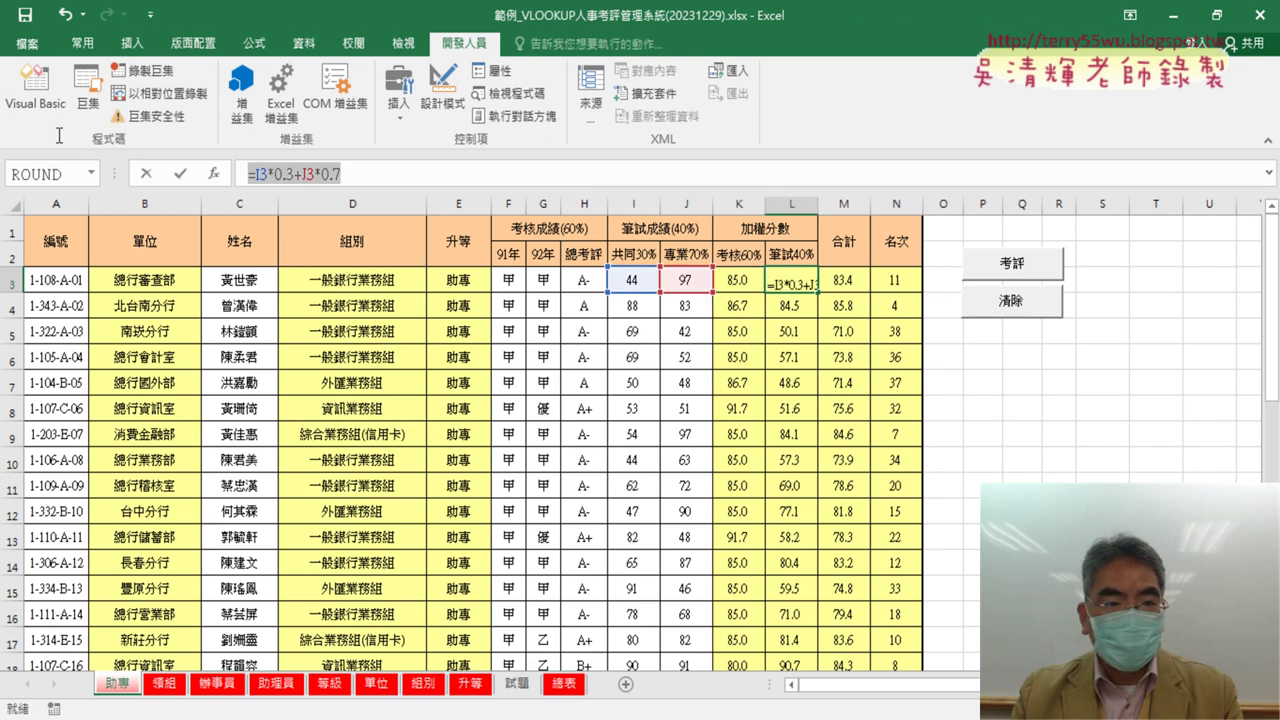
{"action": "key", "text": "Escape"}
{"action": "left_click", "coordinate": [37, 95]}
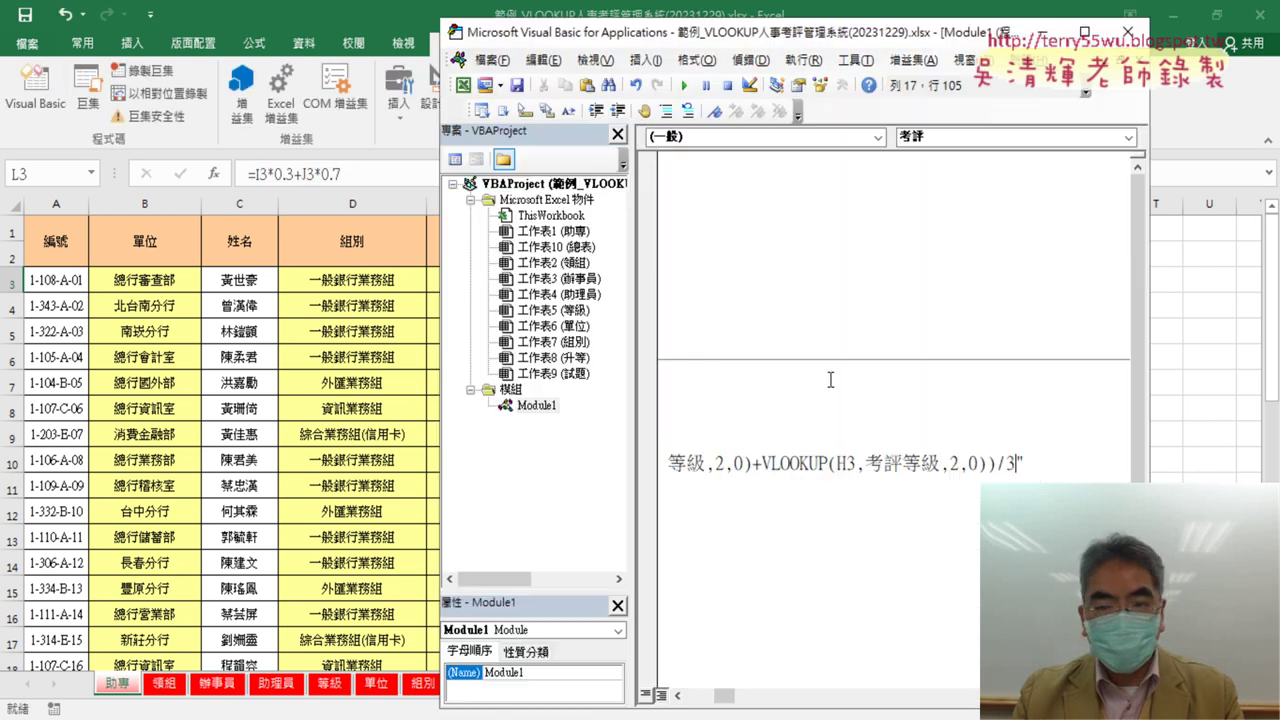
{"action": "left_click", "coordinate": [817, 487]}
{"action": "key", "text": "Left"}
{"action": "key", "text": "ctrl+v"}
Step: Copy M3's ROUND total formula into the macro's M line
{"action": "left_click", "coordinate": [378, 303]}
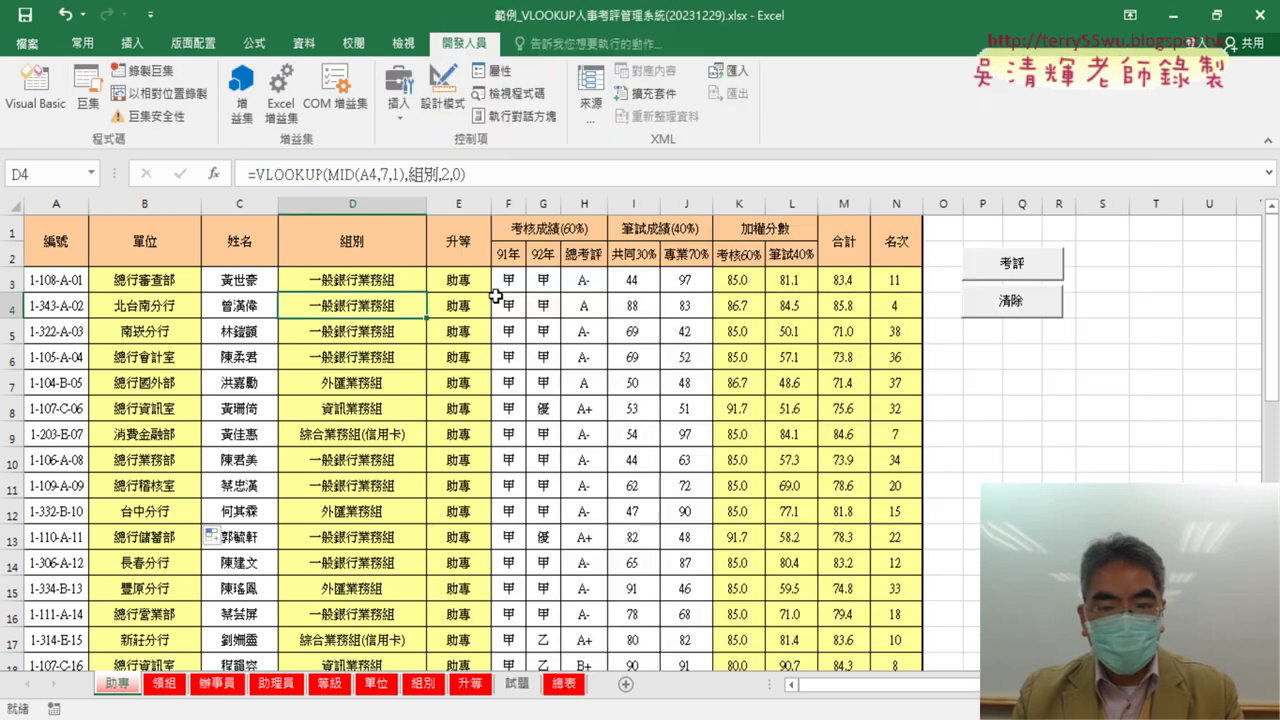
{"action": "left_click", "coordinate": [796, 282]}
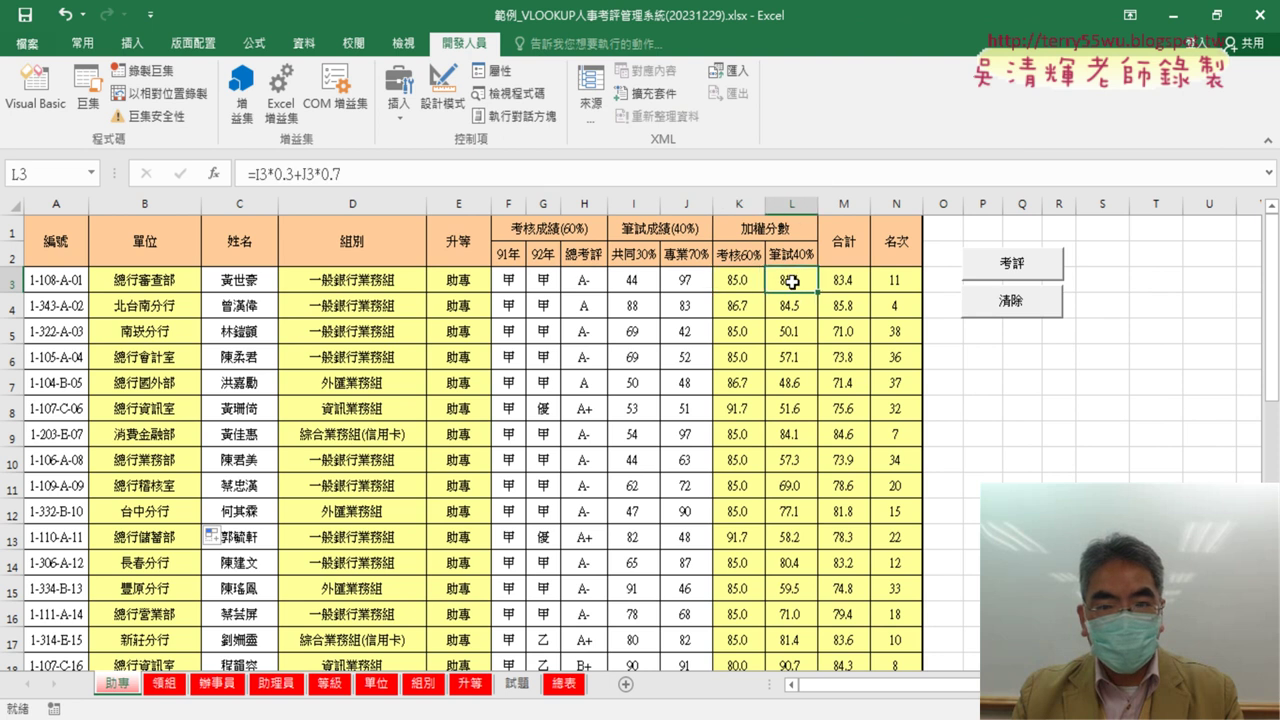
{"action": "left_click", "coordinate": [850, 281]}
{"action": "left_click_drag", "start_coordinate": [421, 174], "coordinate": [192, 172]}
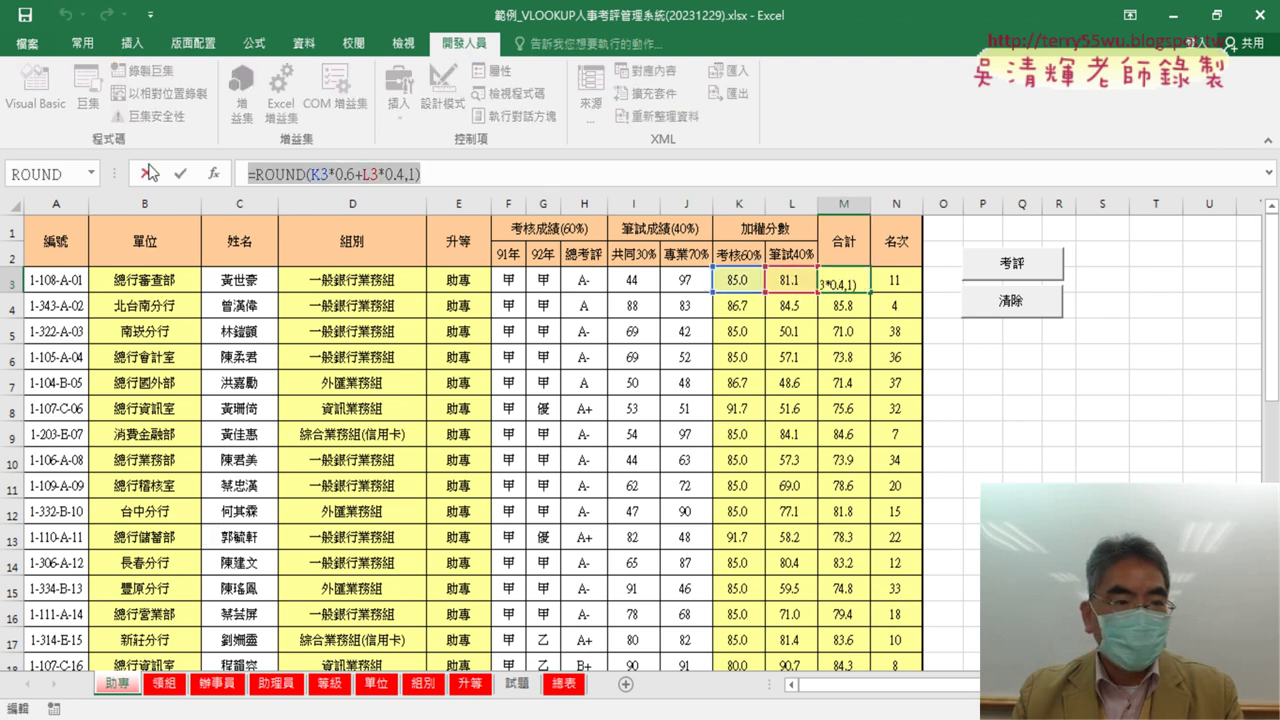
{"action": "left_click", "coordinate": [148, 172]}
{"action": "key", "text": "alt+F11"}
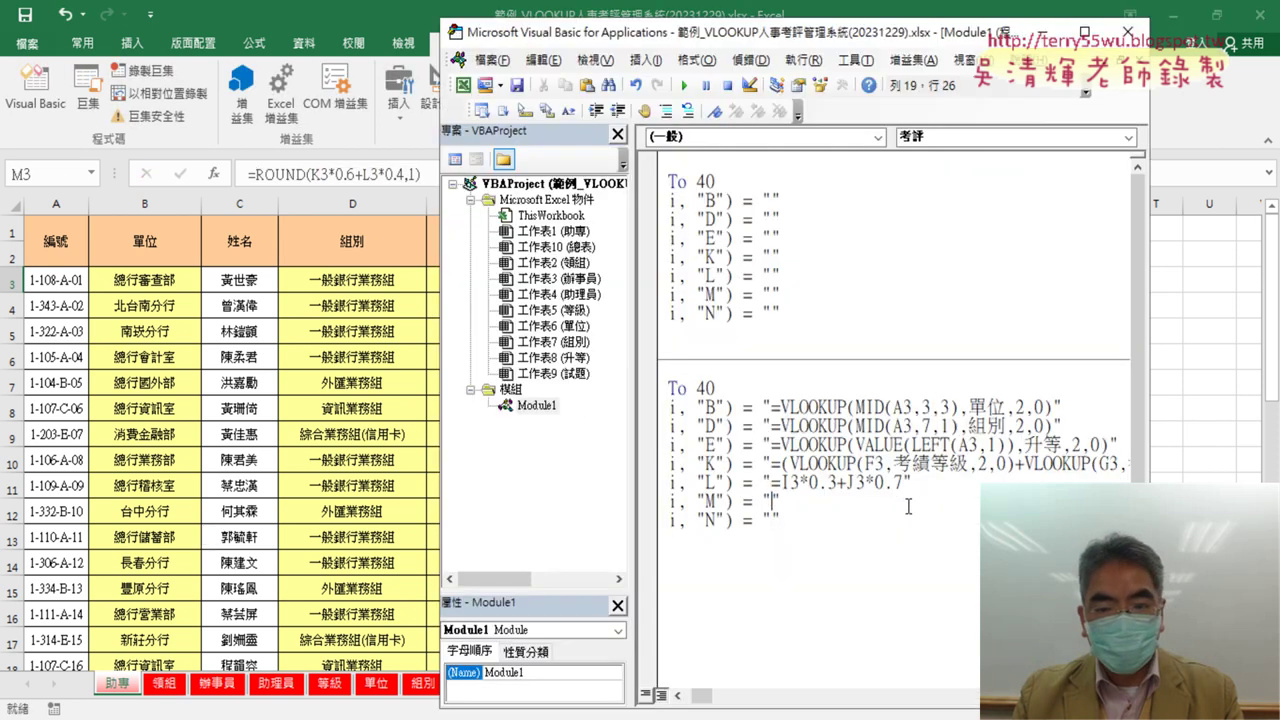
{"action": "type", "text": "=ROUND(K3*0.6+L3*0.4,1)"}
Step: Copy N3's RANK.EQ ranking formula into the macro's N line
{"action": "left_click", "coordinate": [290, 286]}
{"action": "left_click", "coordinate": [896, 281]}
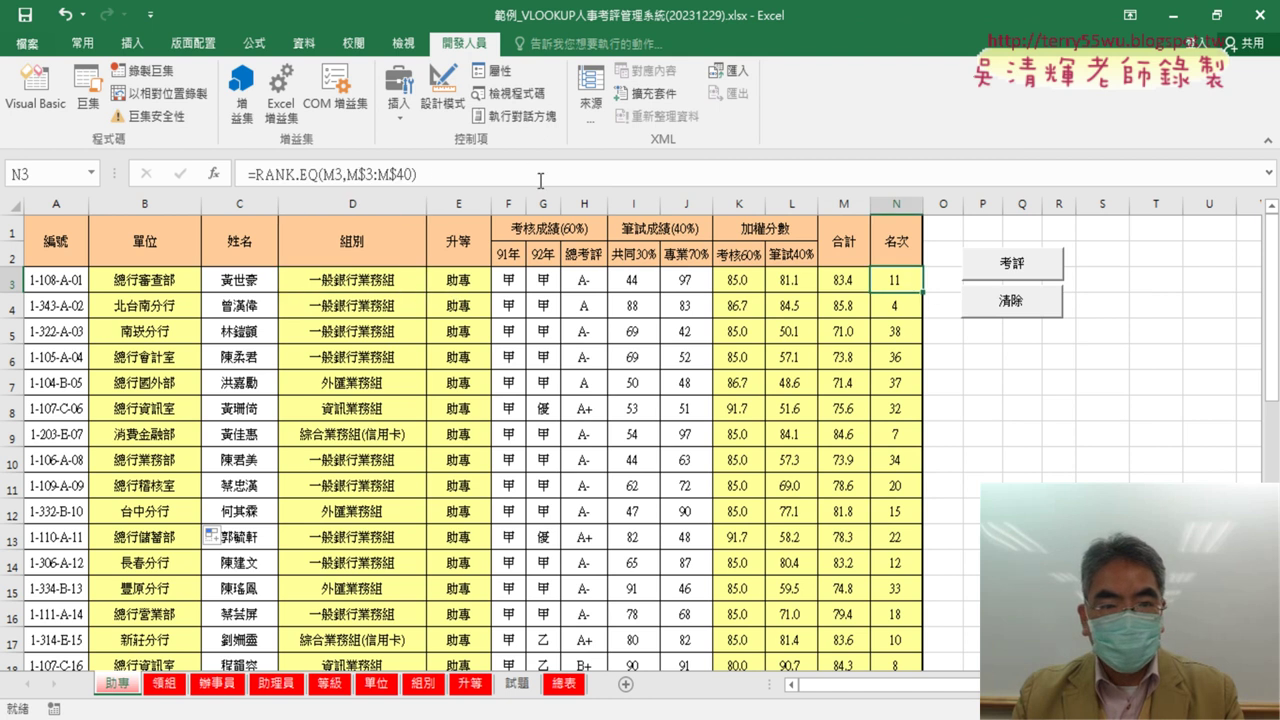
{"action": "left_click_drag", "start_coordinate": [504, 174], "coordinate": [200, 174]}
{"action": "key", "text": "ctrl+c"}
{"action": "left_click", "coordinate": [146, 174]}
{"action": "left_click", "coordinate": [35, 90]}
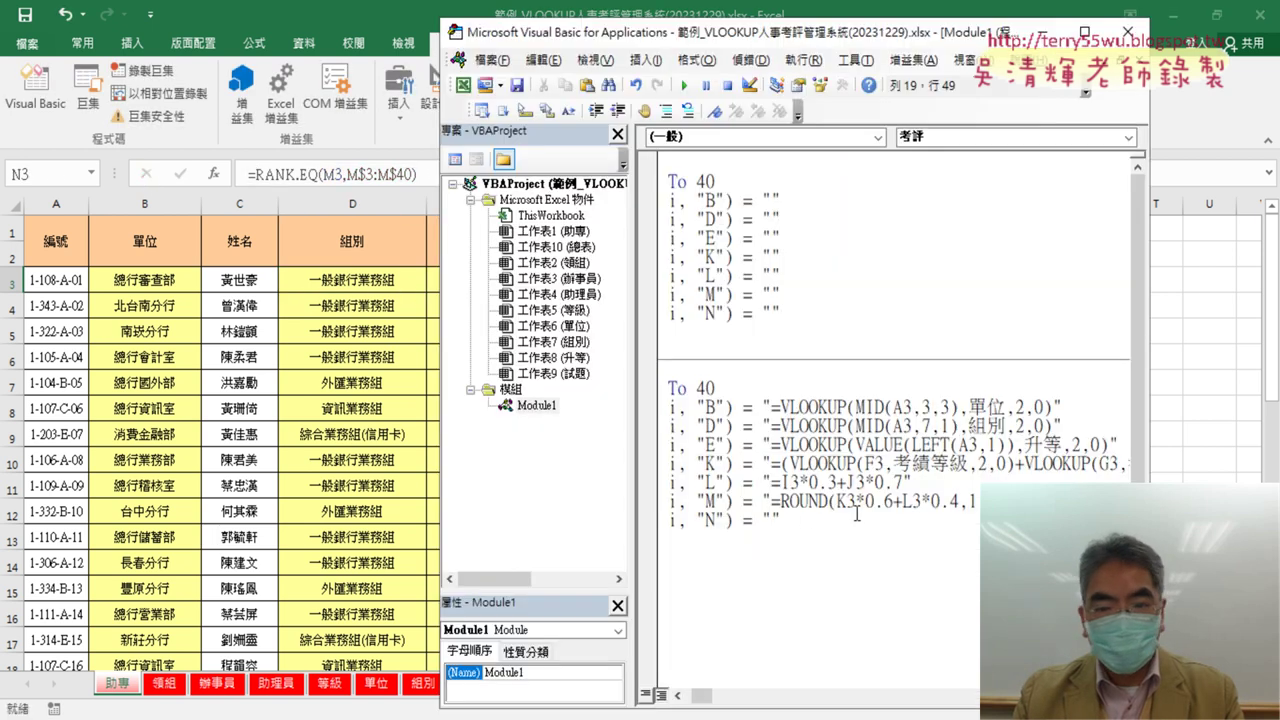
{"action": "key", "text": "ctrl+v"}
{"action": "key", "text": "ctrl+End"}
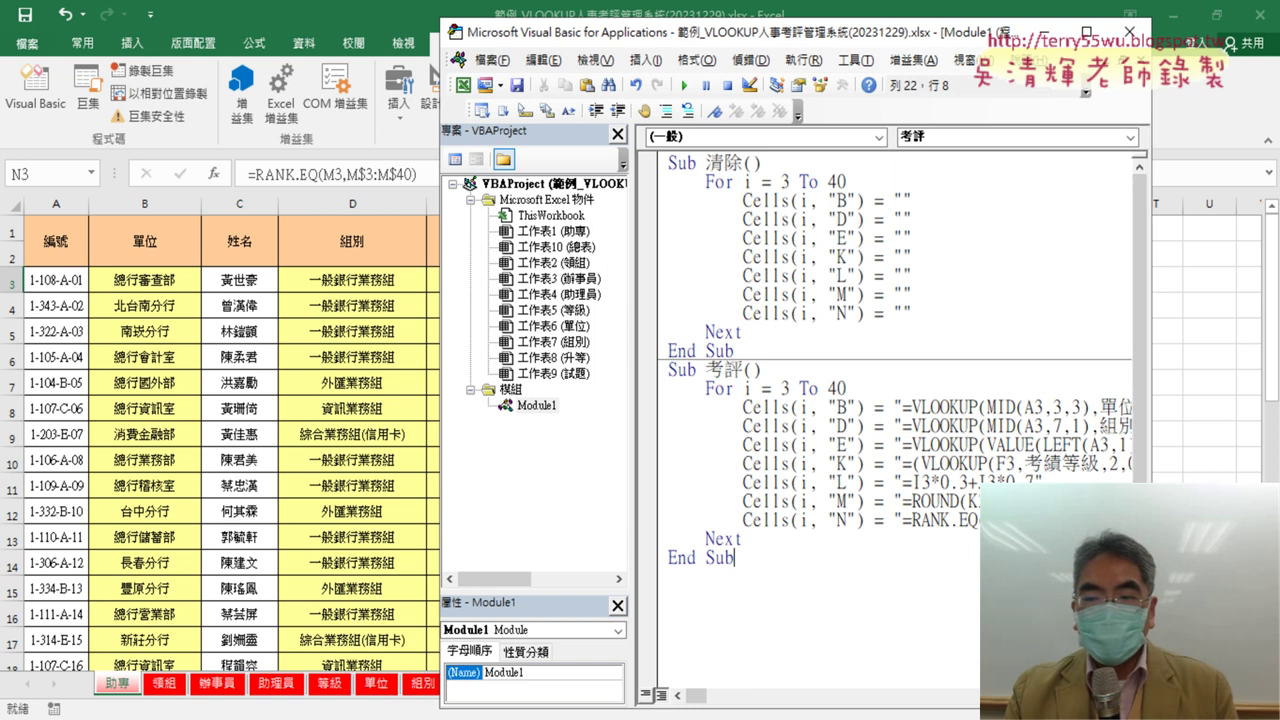
{"action": "left_click_drag", "start_coordinate": [1149, 300], "coordinate": [1237, 300]}
Step: Run the 清除 macro and check that the computed columns on the 助專 sheet are empty
{"action": "left_click_drag", "start_coordinate": [919, 31], "coordinate": [799, 14]}
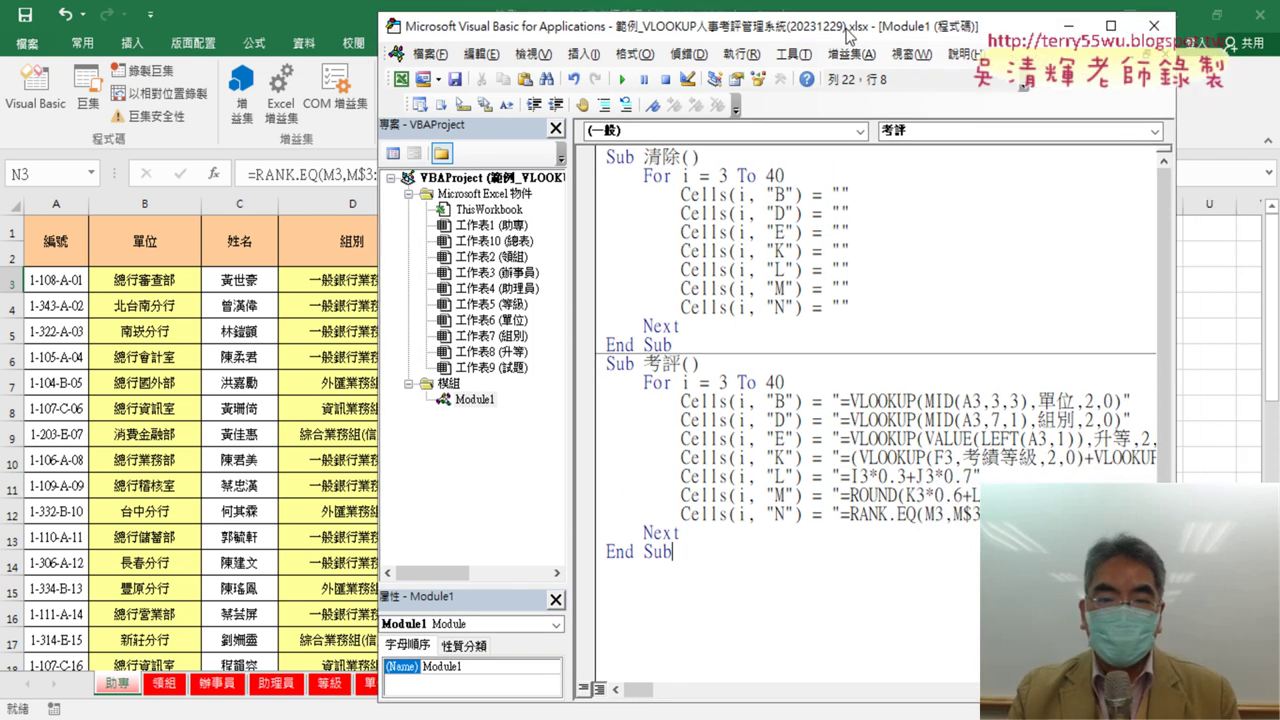
{"action": "left_click", "coordinate": [709, 239]}
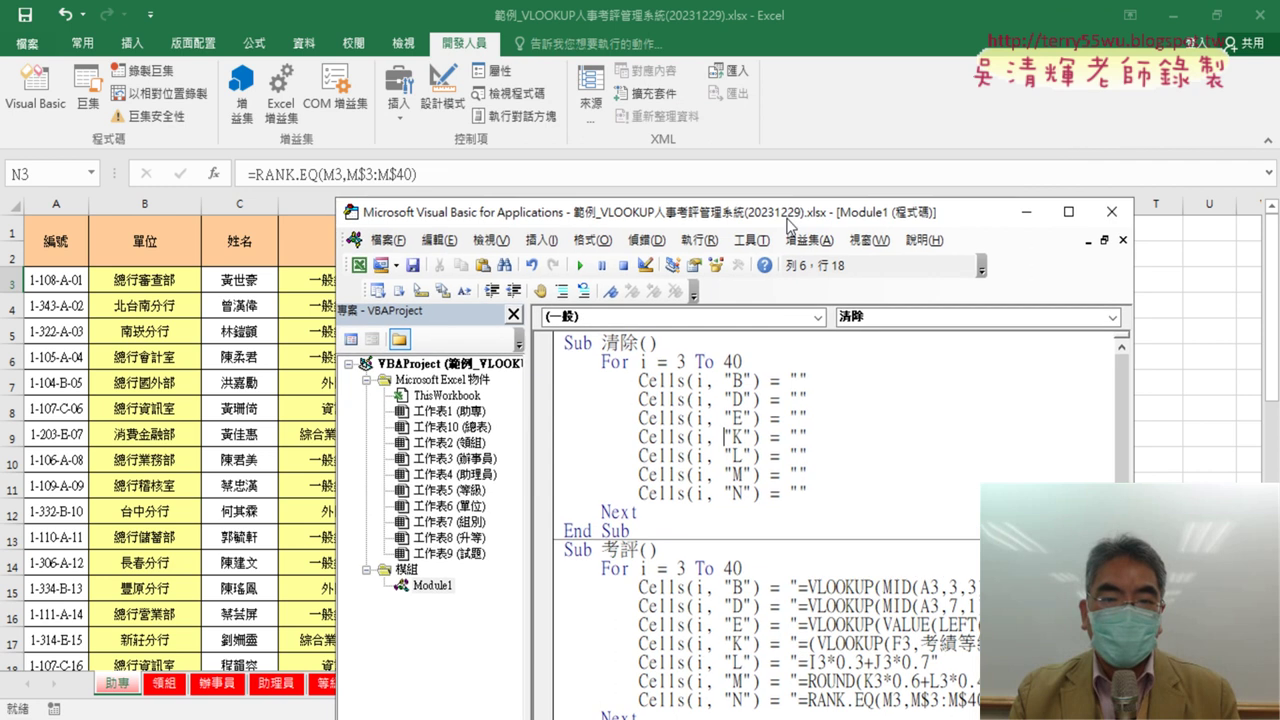
{"action": "left_click_drag", "start_coordinate": [775, 22], "coordinate": [785, 365]}
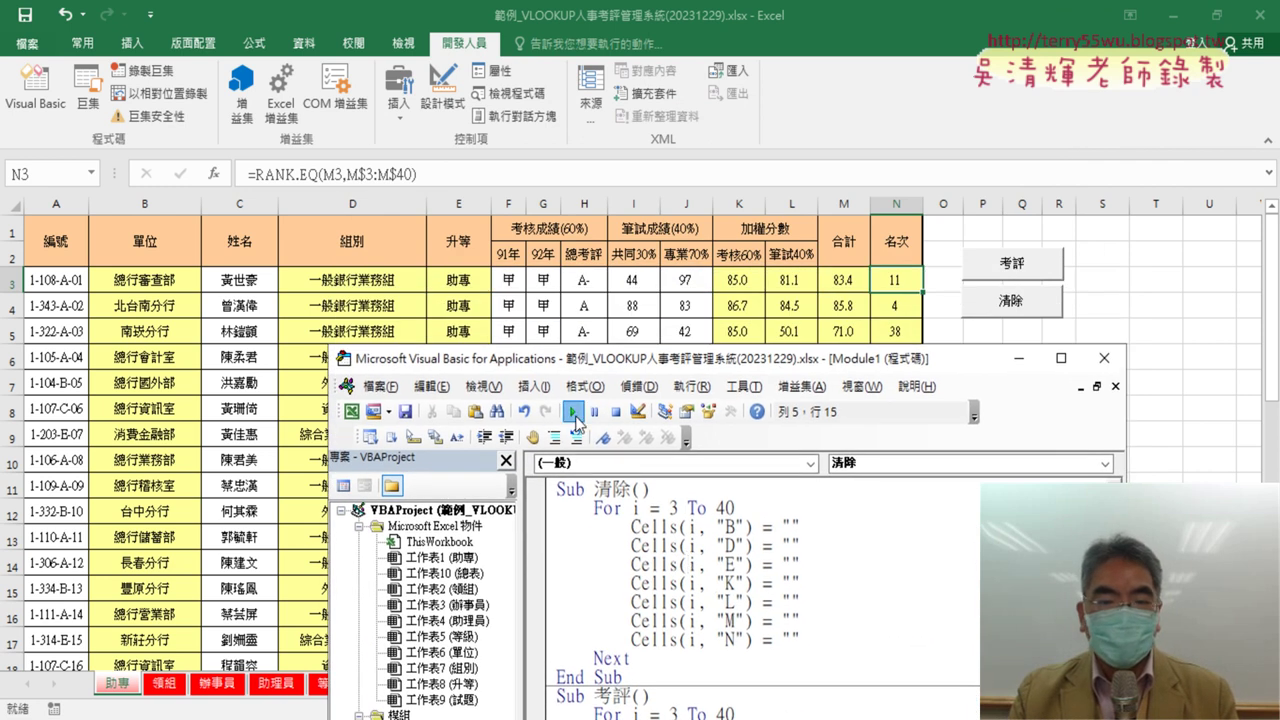
{"action": "left_click", "coordinate": [572, 411]}
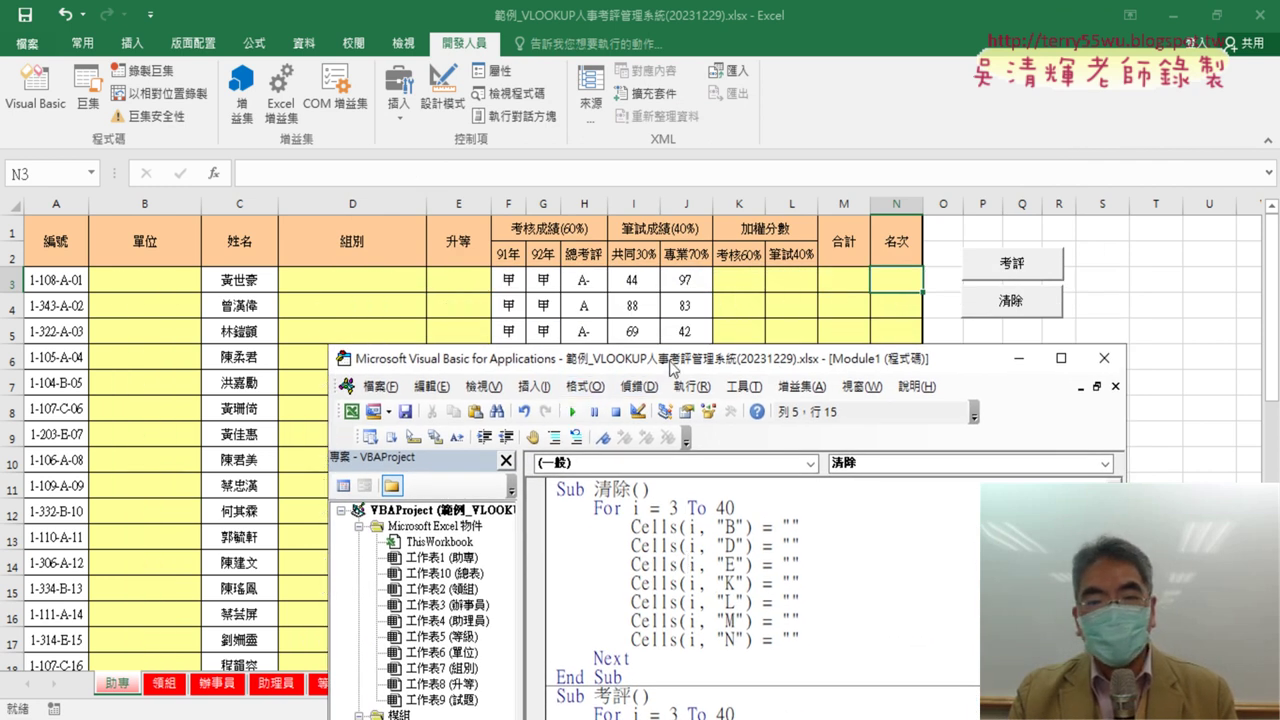
{"action": "left_click_drag", "start_coordinate": [675, 368], "coordinate": [1077, 369]}
{"action": "left_click", "coordinate": [243, 305]}
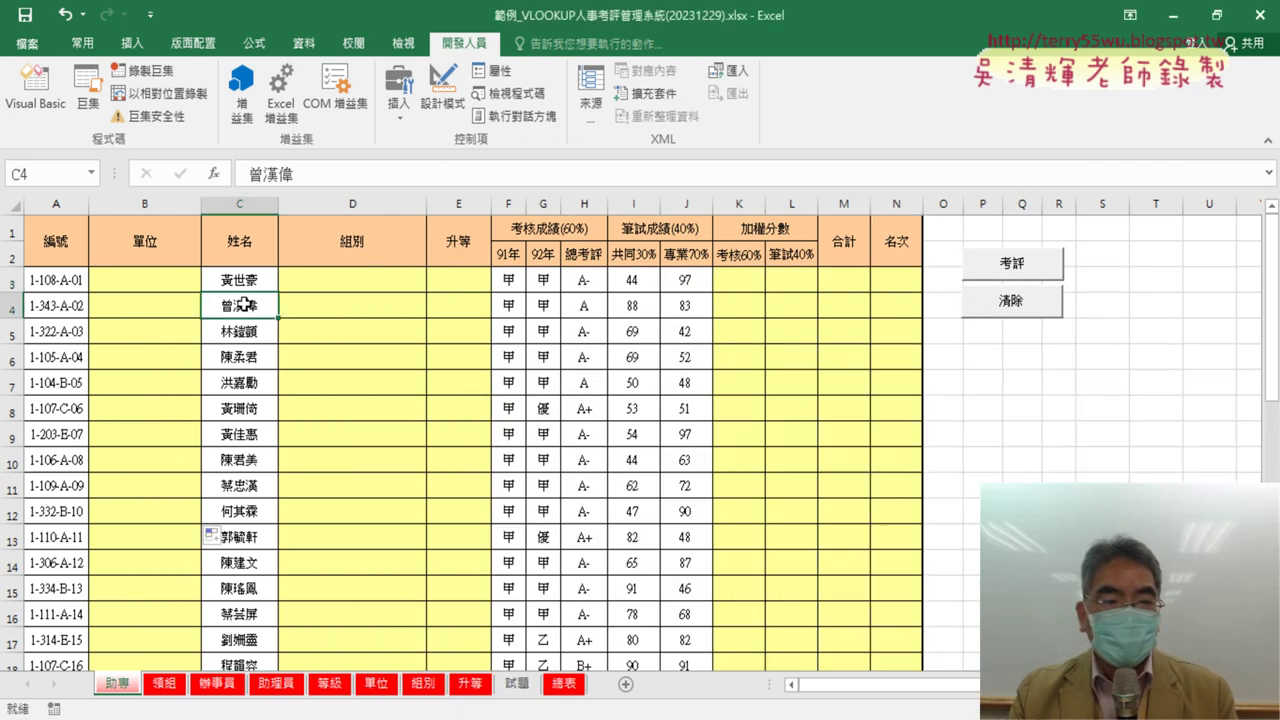
{"action": "scroll", "coordinate": [243, 305], "scroll_direction": "down", "scroll_amount": 5}
{"action": "scroll", "coordinate": [243, 305], "scroll_direction": "down", "scroll_amount": 6}
{"action": "scroll", "coordinate": [243, 305], "scroll_direction": "up", "scroll_amount": 4}
{"action": "scroll", "coordinate": [243, 305], "scroll_direction": "up", "scroll_amount": 6}
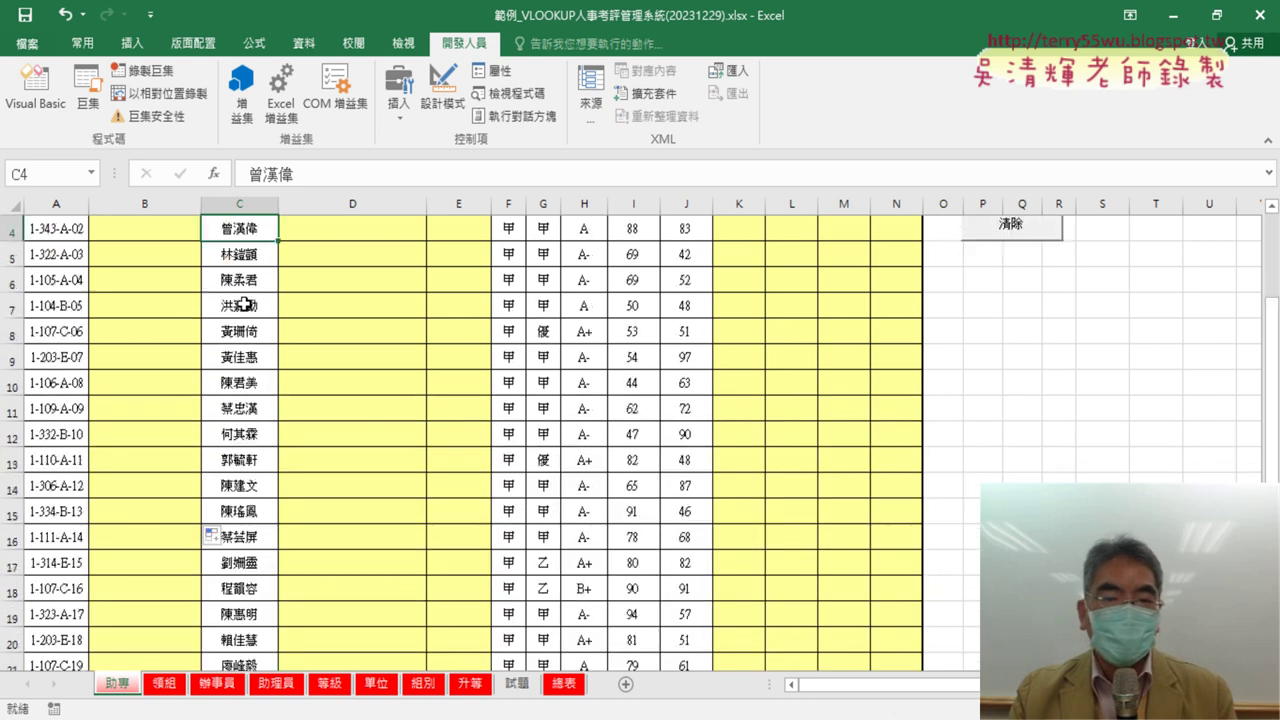
{"action": "scroll", "coordinate": [243, 305], "scroll_direction": "up", "scroll_amount": 1}
Step: Retype the leading equals sign of the column B VLOOKUP formula in the 考評 code
{"action": "left_click", "coordinate": [35, 90]}
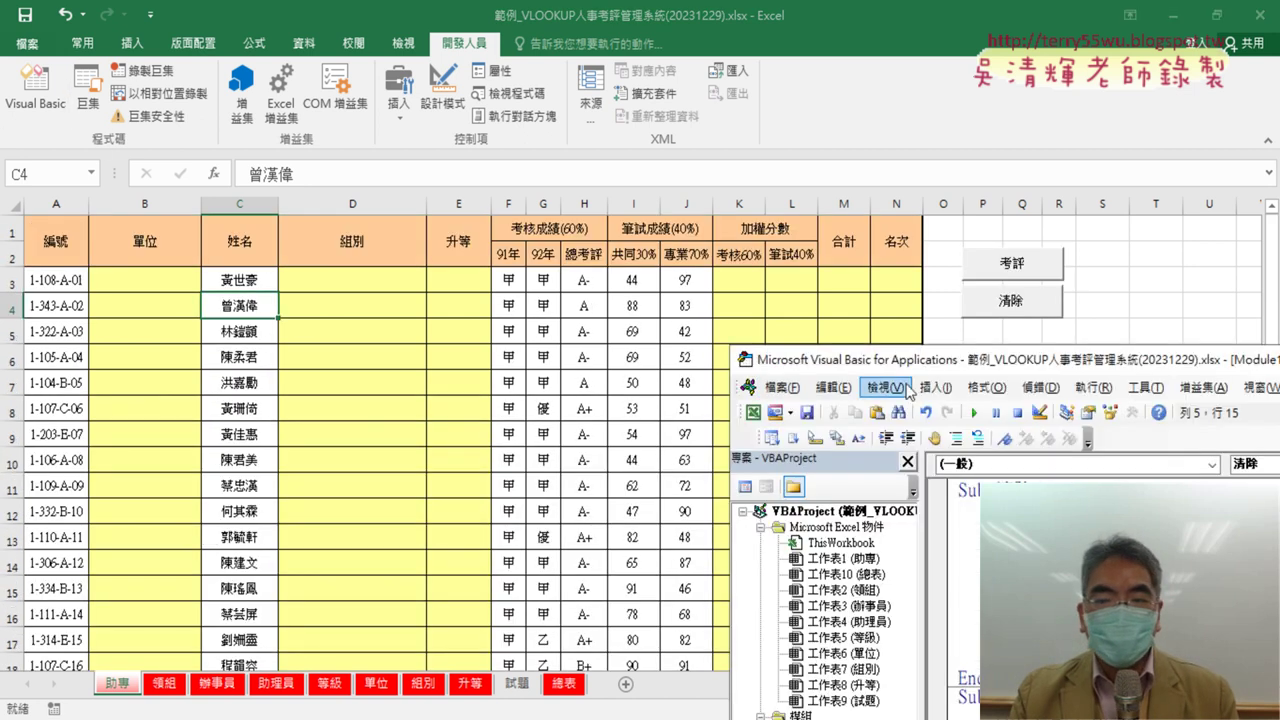
{"action": "left_click_drag", "start_coordinate": [918, 362], "coordinate": [524, 92]}
{"action": "left_click", "coordinate": [836, 541]}
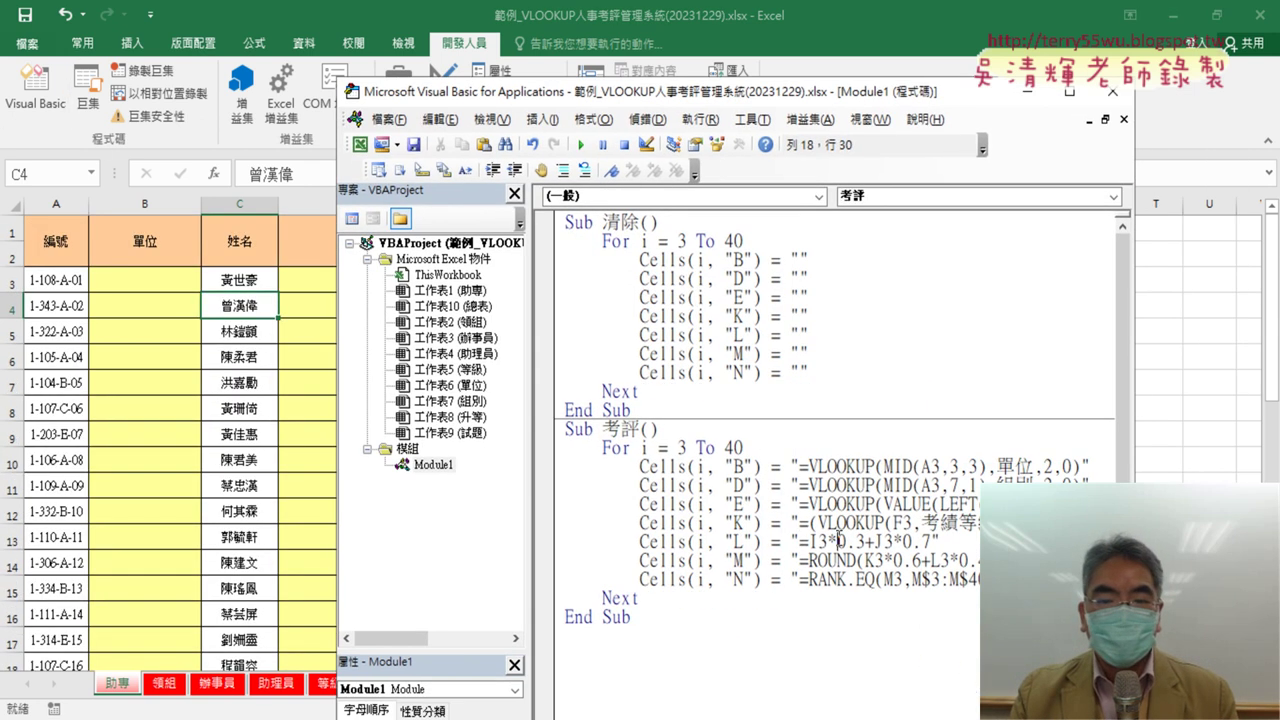
{"action": "left_click_drag", "start_coordinate": [1134, 300], "coordinate": [1261, 300]}
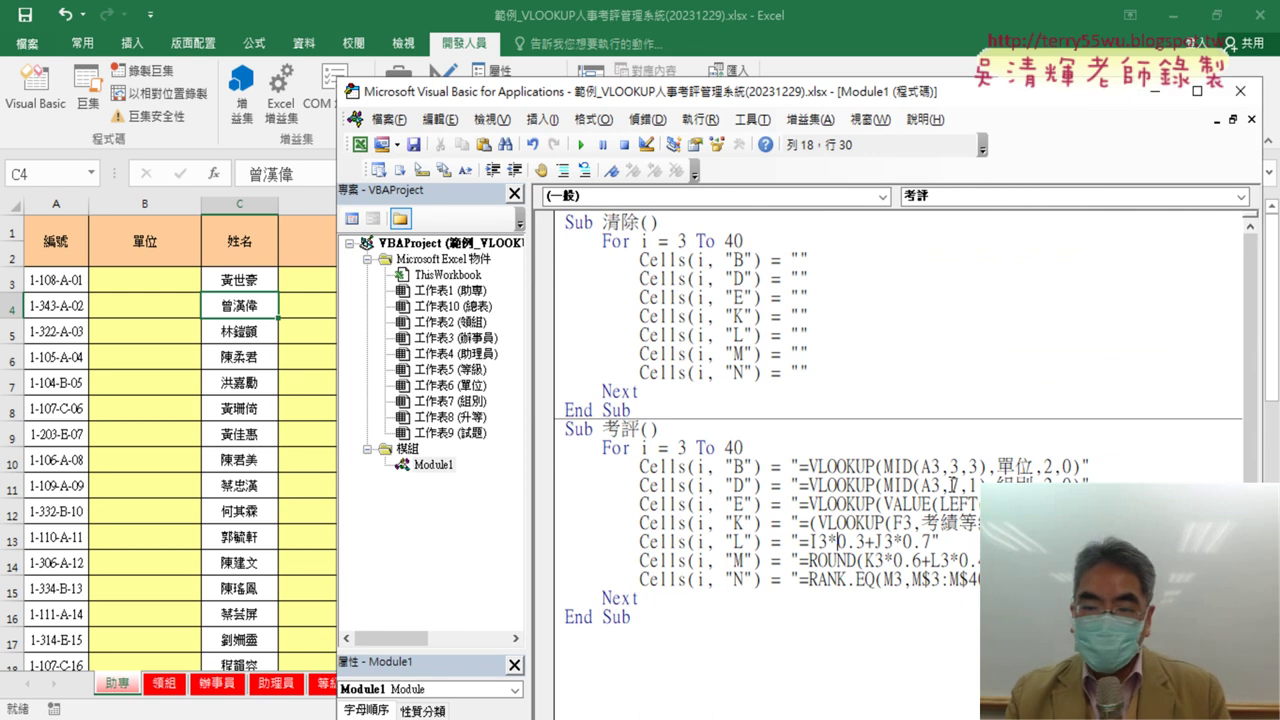
{"action": "left_click_drag", "start_coordinate": [802, 464], "coordinate": [1082, 466]}
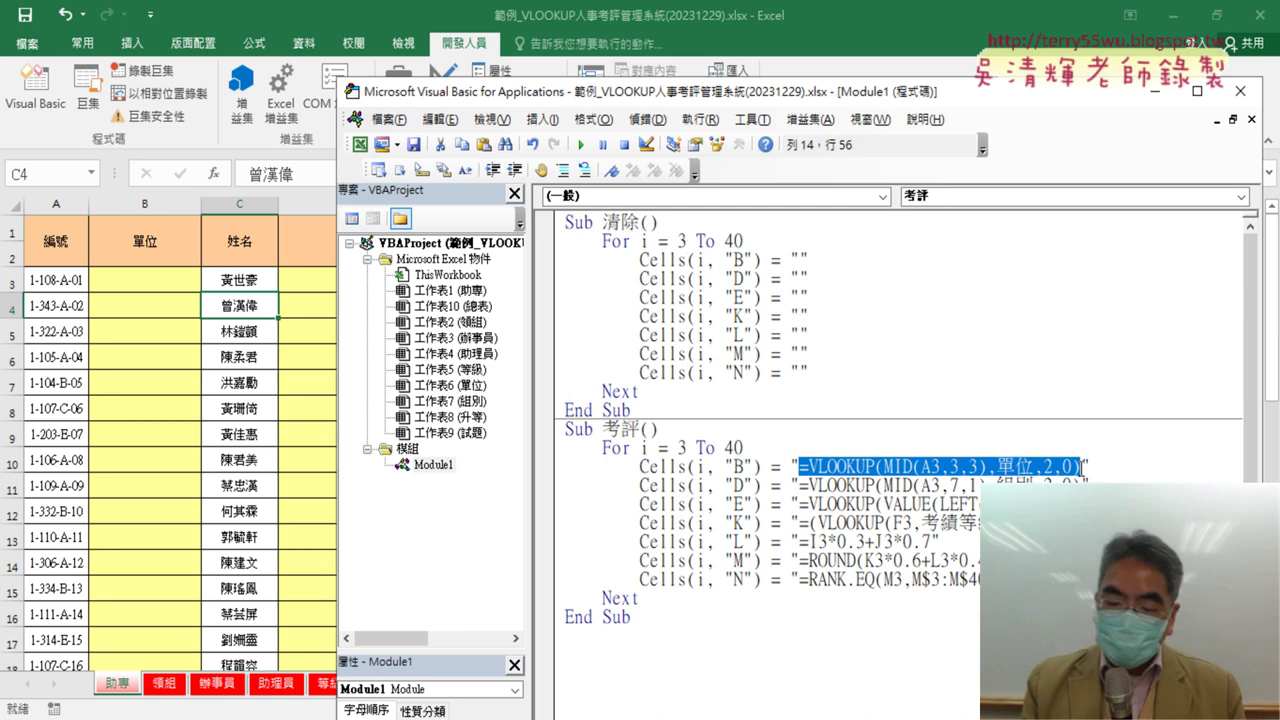
{"action": "key", "text": "Left"}
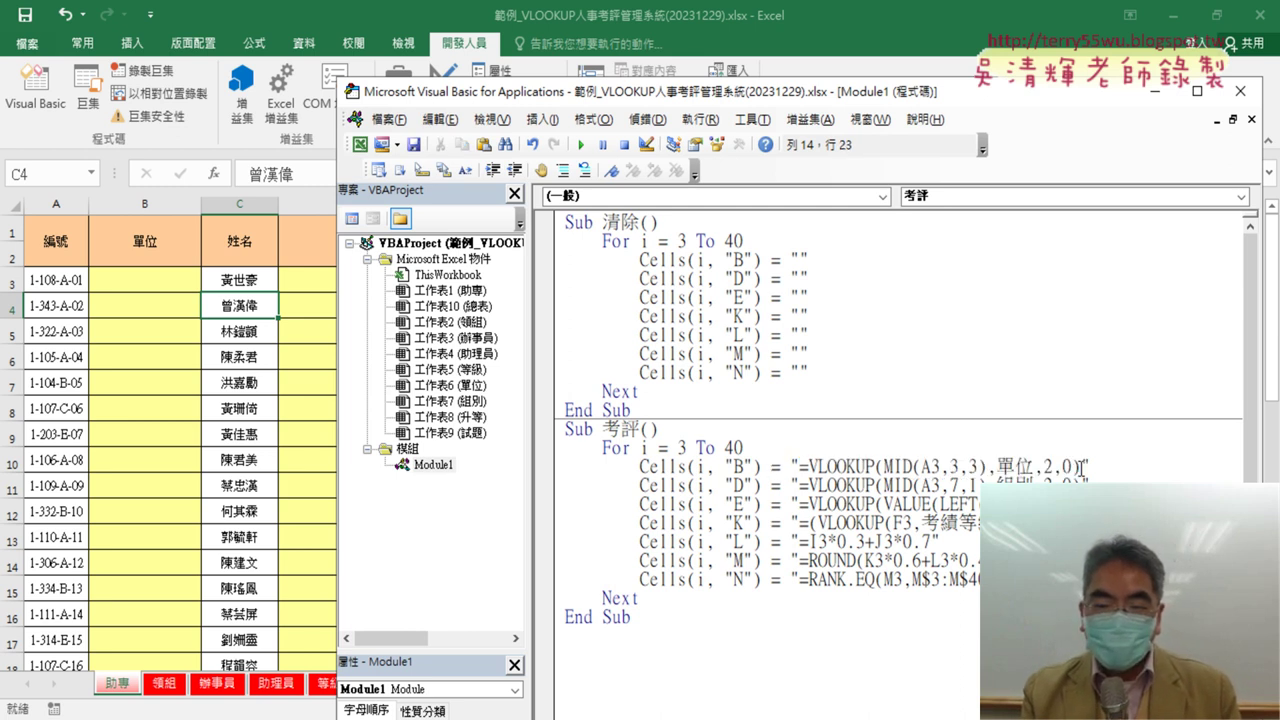
{"action": "key", "text": "Delete"}
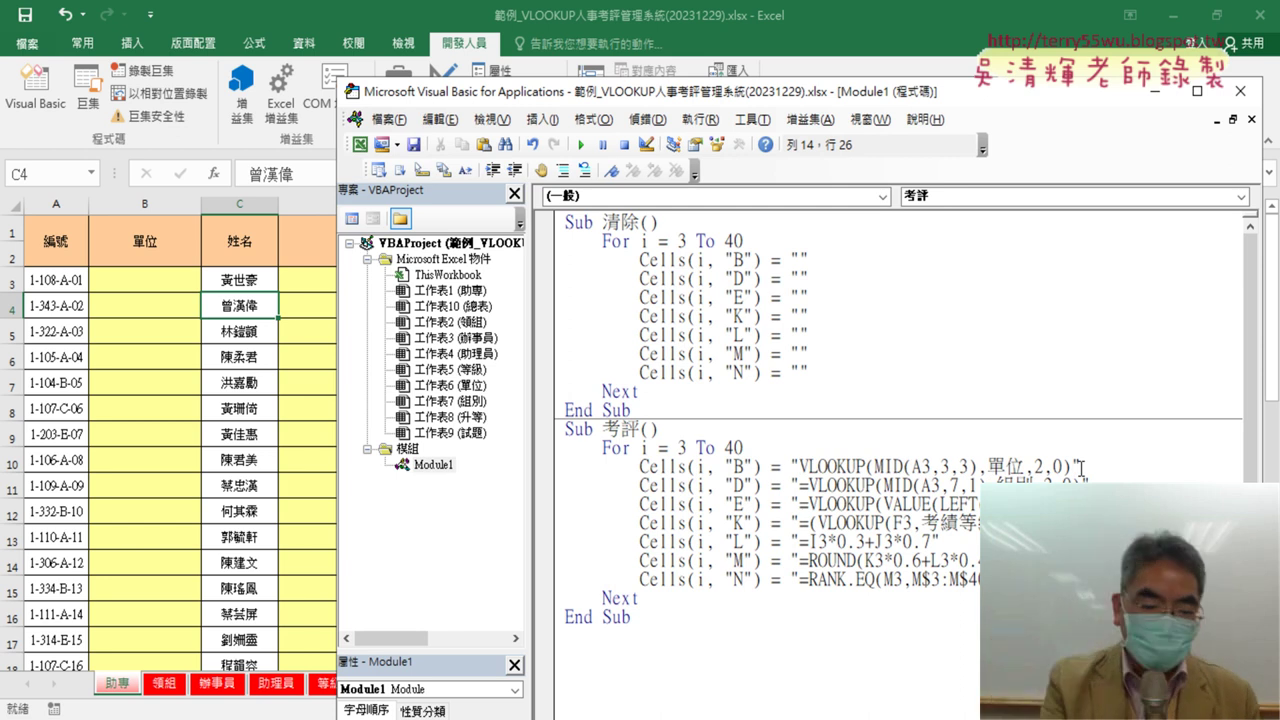
{"action": "type", "text": "="}
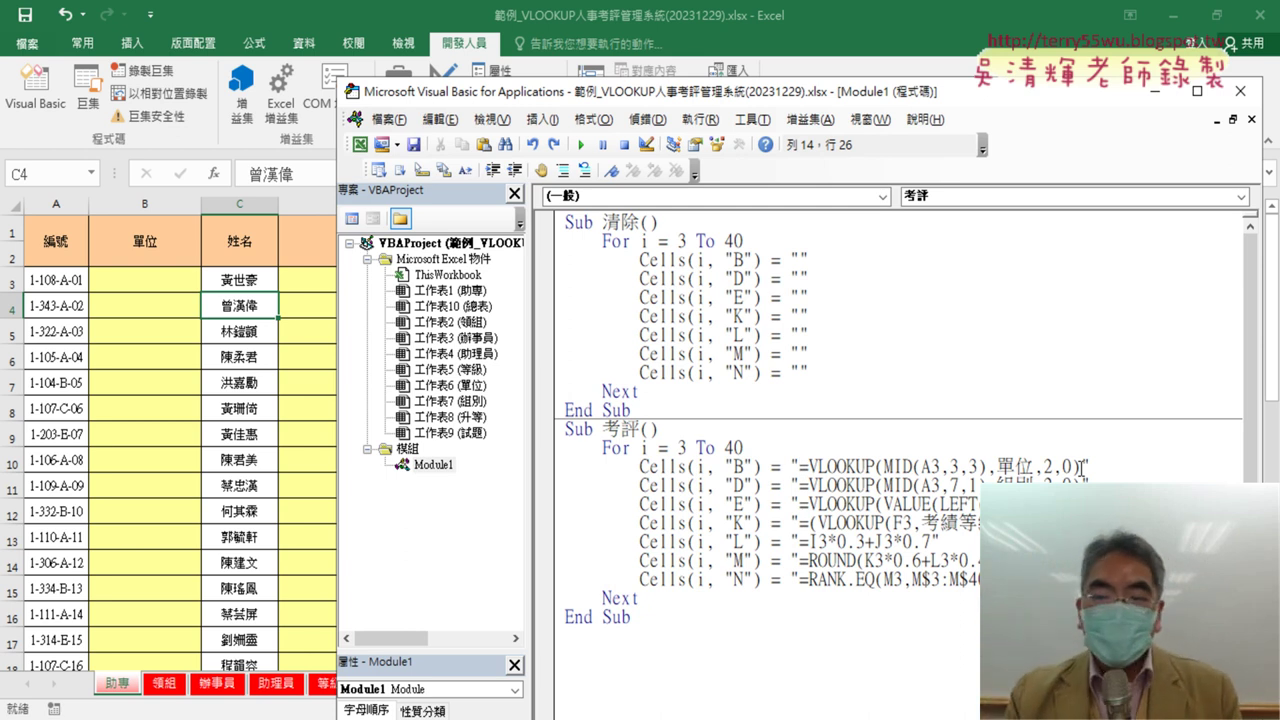
Step: Run the 考評 macro, review the refilled table, and look at A3 in its code
{"action": "left_click", "coordinate": [580, 147]}
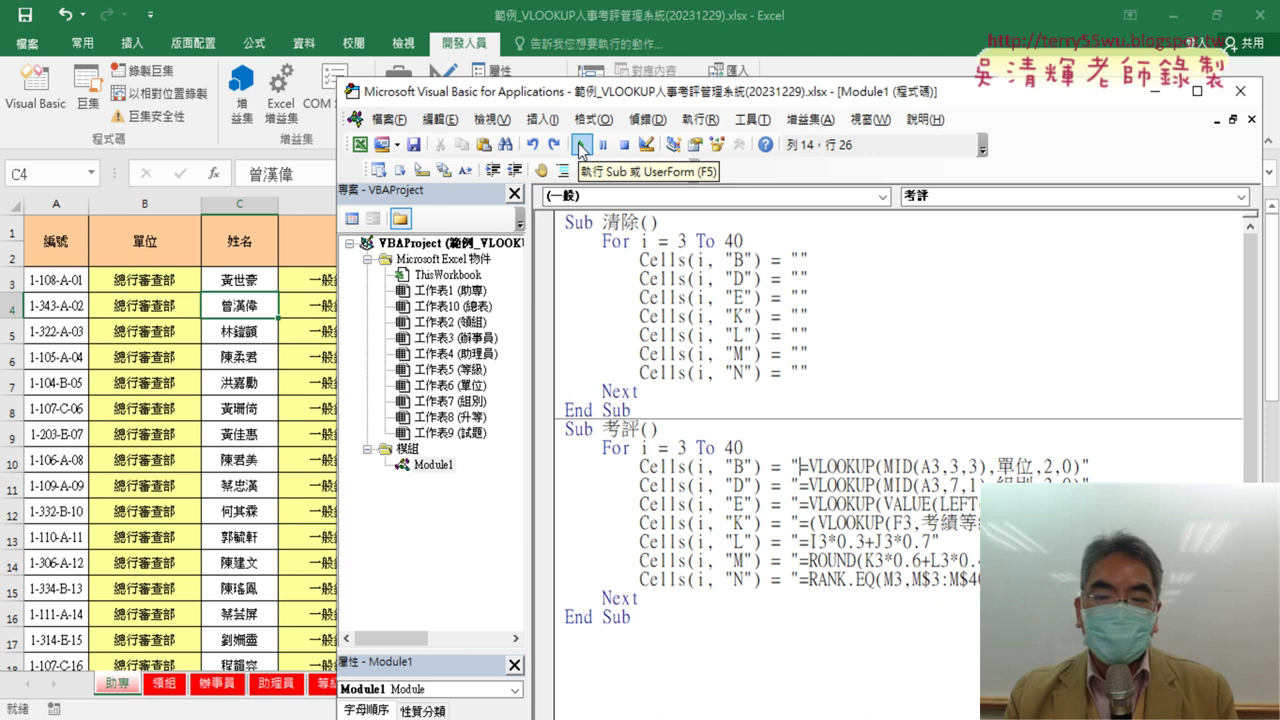
{"action": "left_click", "coordinate": [138, 275]}
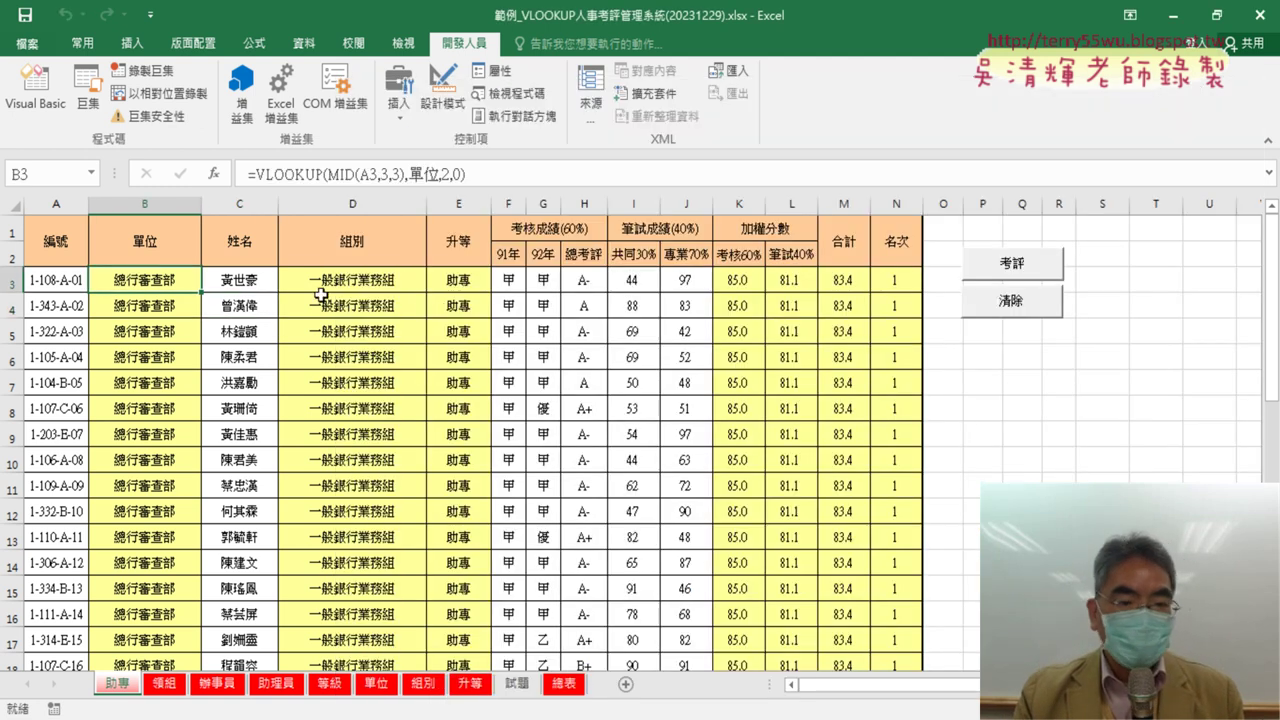
{"action": "scroll", "coordinate": [340, 310], "scroll_direction": "down", "scroll_amount": 3}
{"action": "scroll", "coordinate": [360, 320], "scroll_direction": "down", "scroll_amount": 3}
{"action": "scroll", "coordinate": [379, 334], "scroll_direction": "down", "scroll_amount": 3}
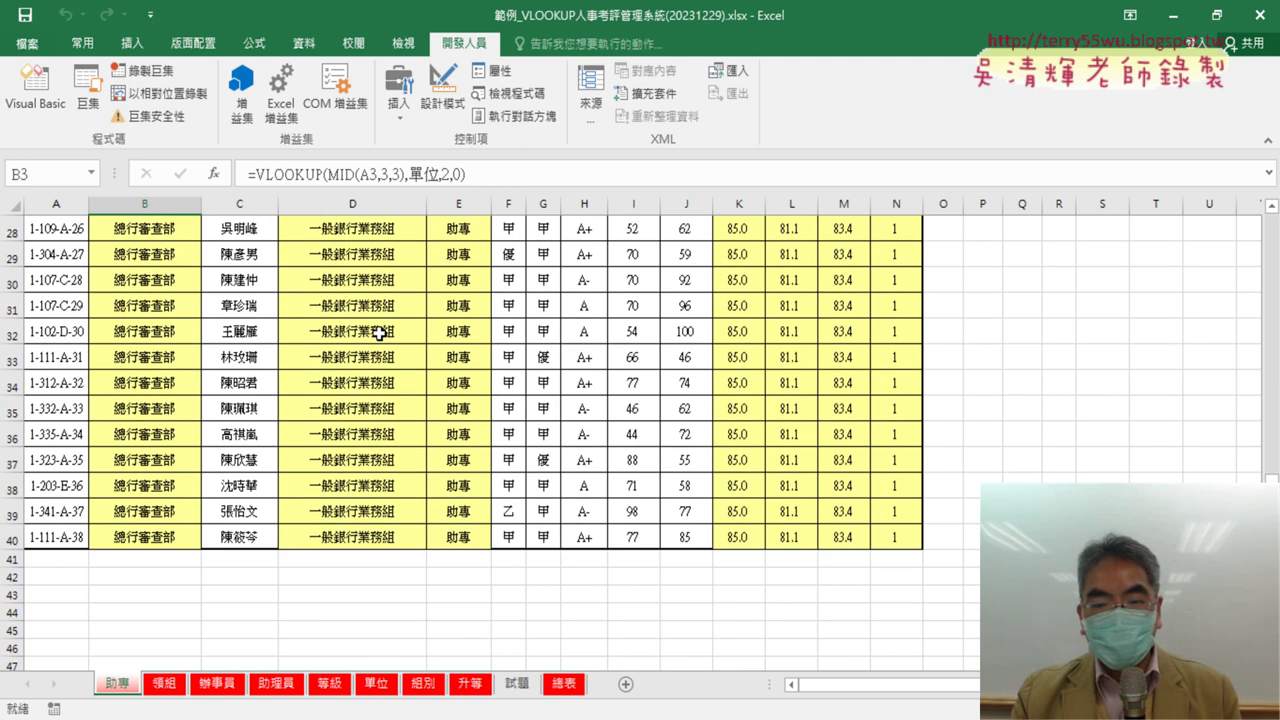
{"action": "scroll", "coordinate": [379, 334], "scroll_direction": "up", "scroll_amount": 5}
{"action": "scroll", "coordinate": [379, 334], "scroll_direction": "up", "scroll_amount": 4}
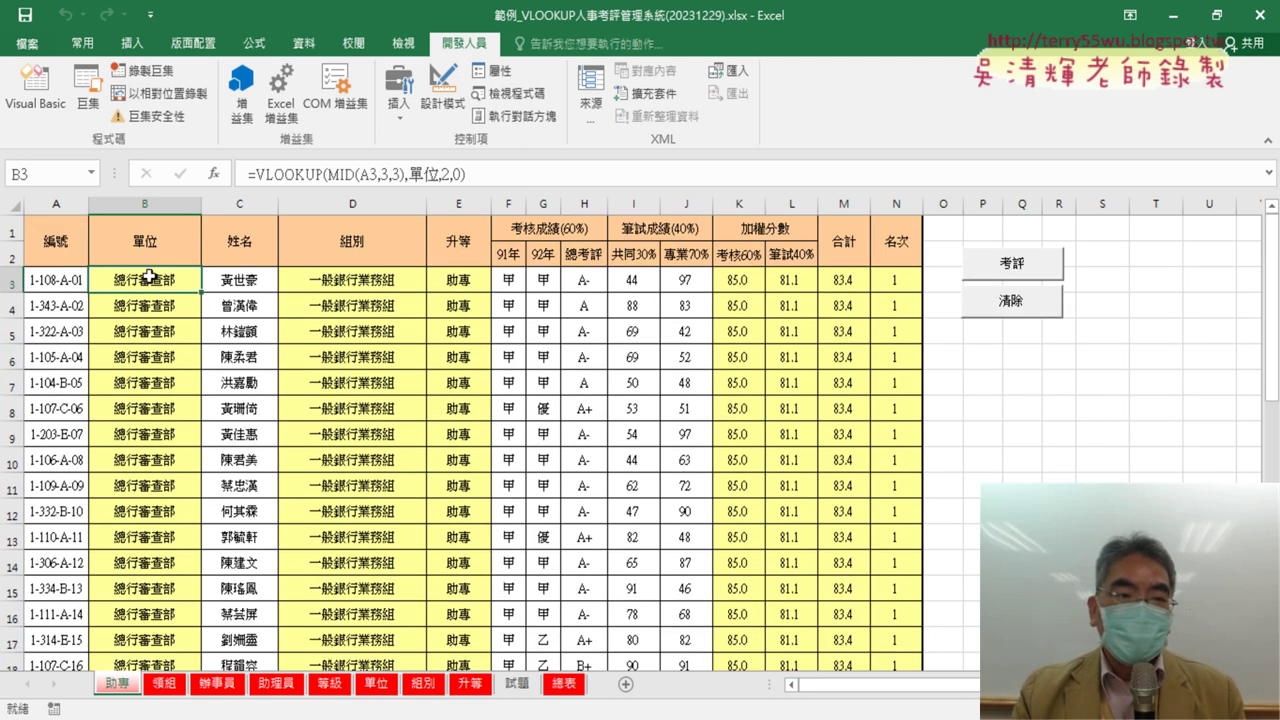
{"action": "left_click", "coordinate": [35, 88]}
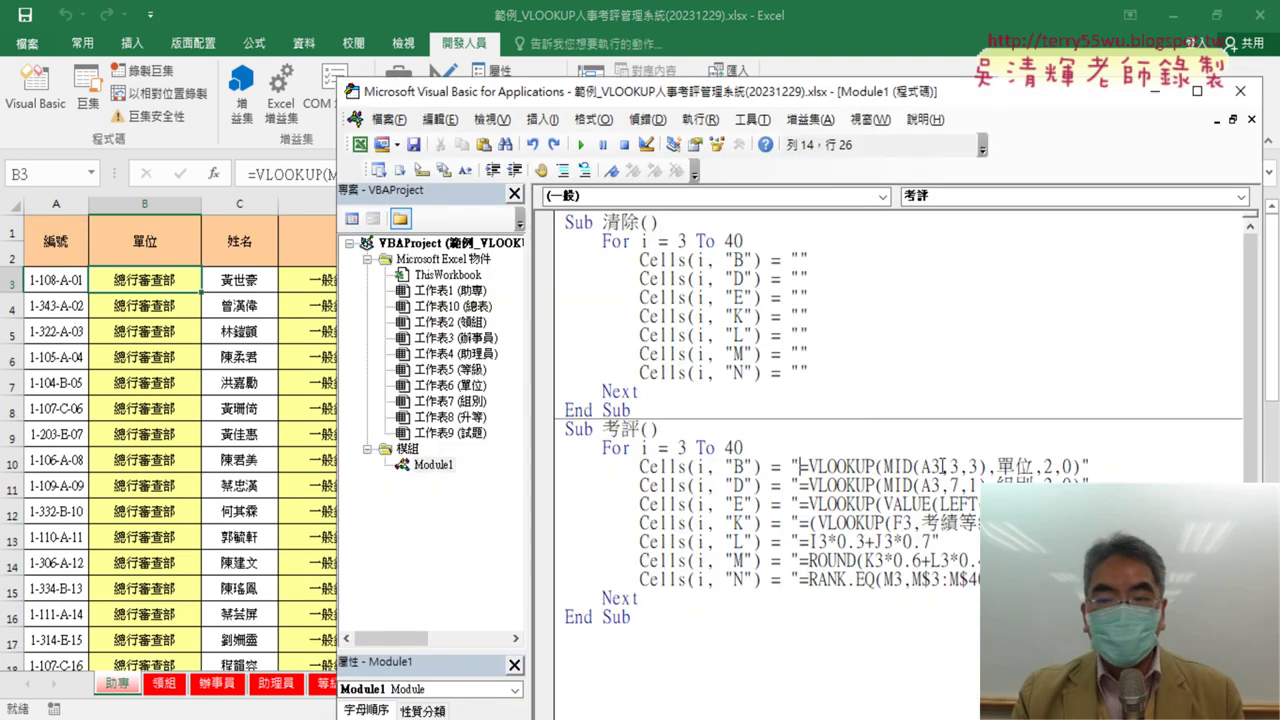
{"action": "left_click_drag", "start_coordinate": [930, 467], "coordinate": [925, 467]}
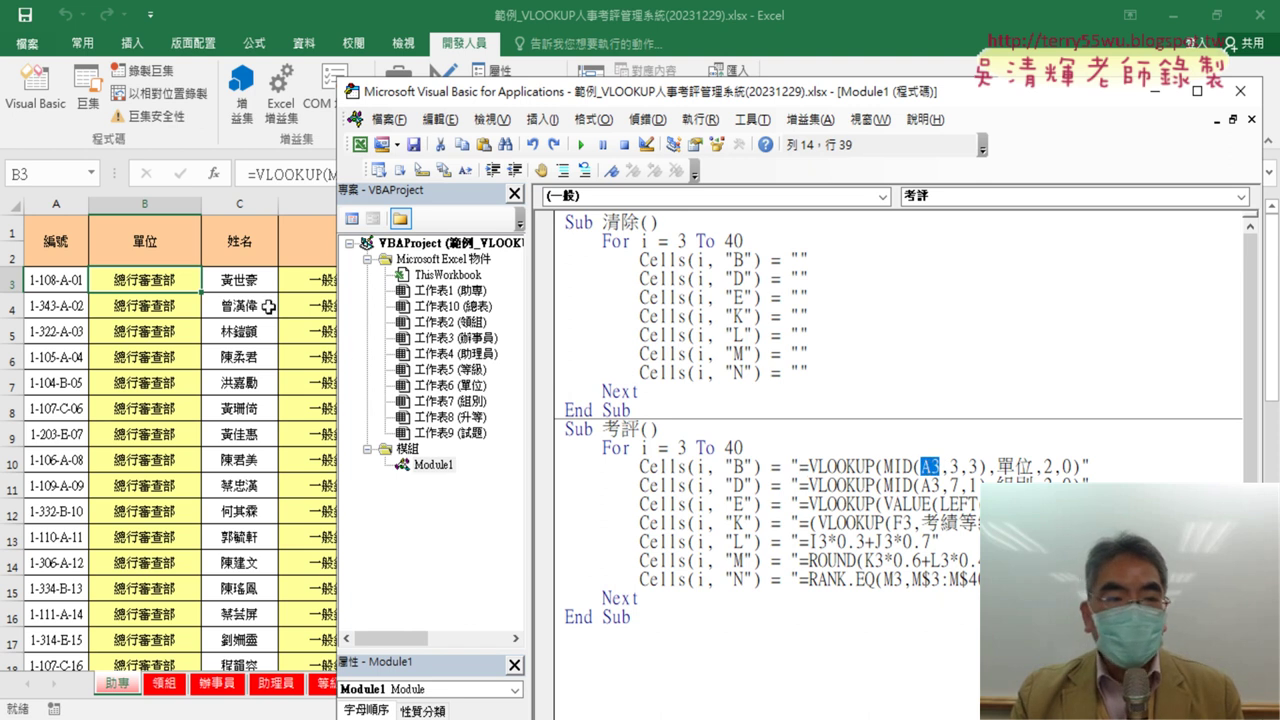
Step: Fill the 單位 formula down column B, confirming B4 and B5 reference A4 and A5
{"action": "left_click", "coordinate": [207, 296]}
{"action": "double_click", "coordinate": [200, 292]}
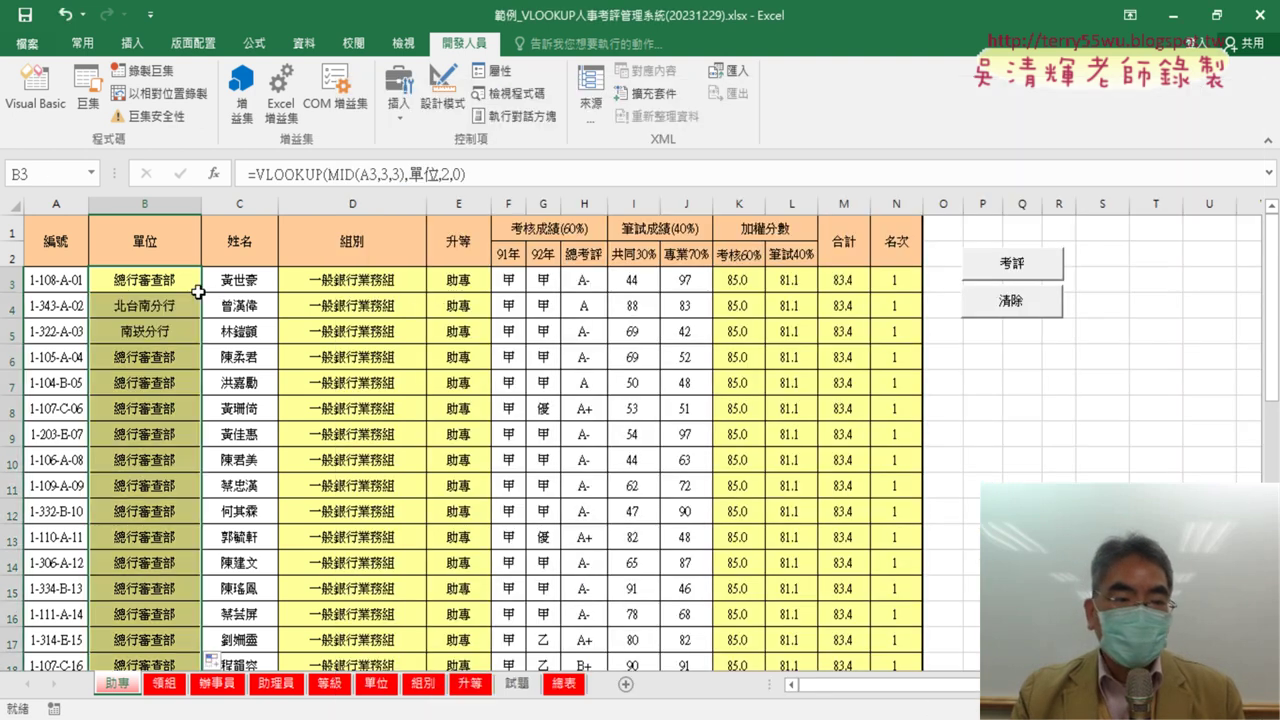
{"action": "left_click", "coordinate": [144, 280]}
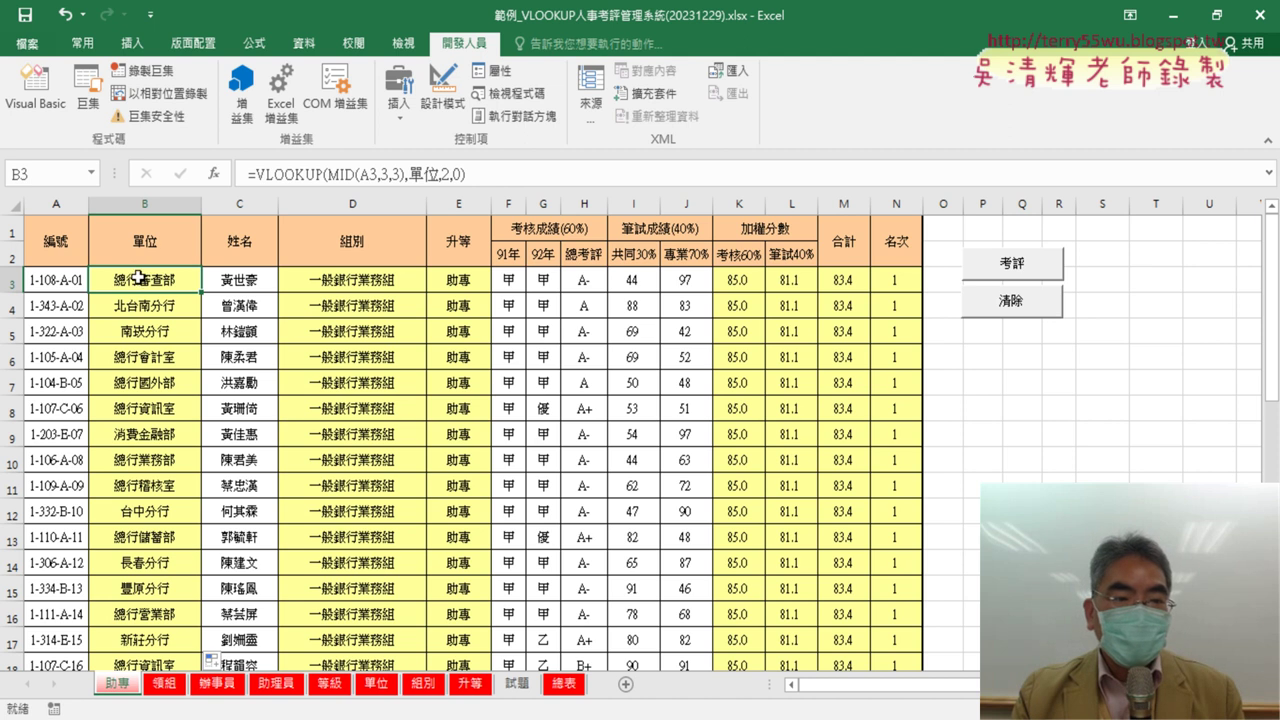
{"action": "left_click", "coordinate": [143, 309]}
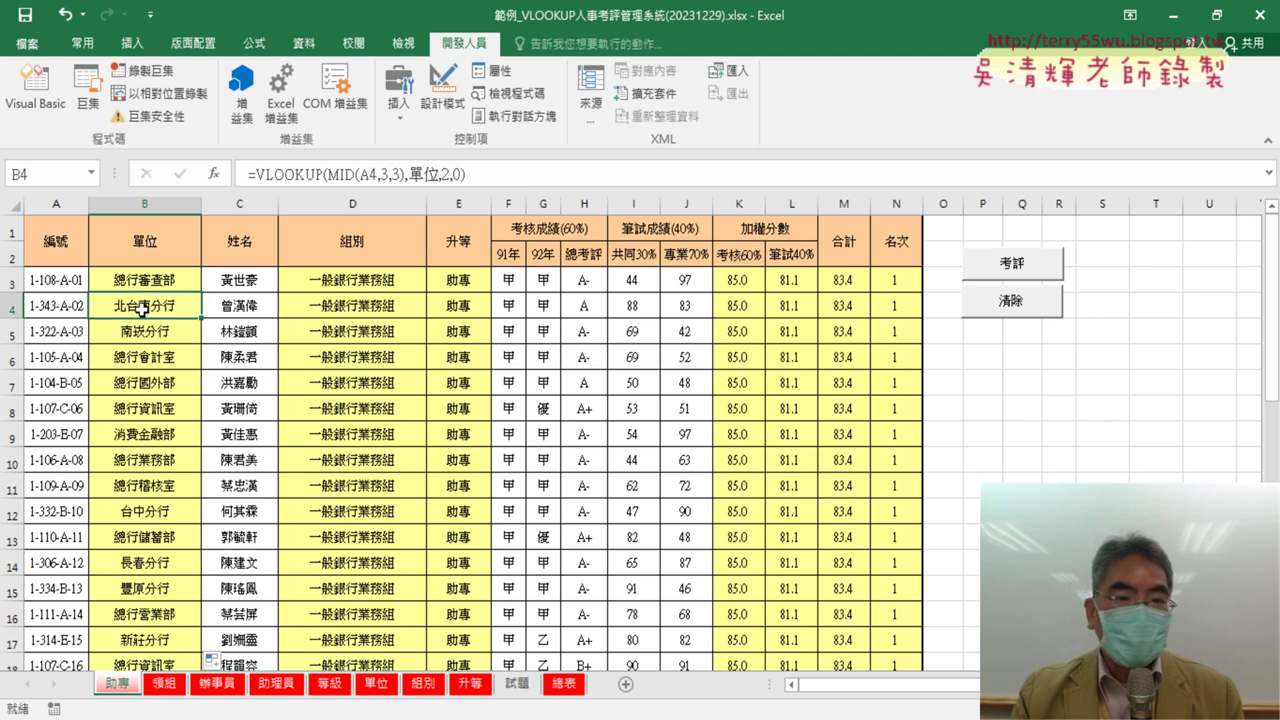
{"action": "left_click", "coordinate": [145, 331]}
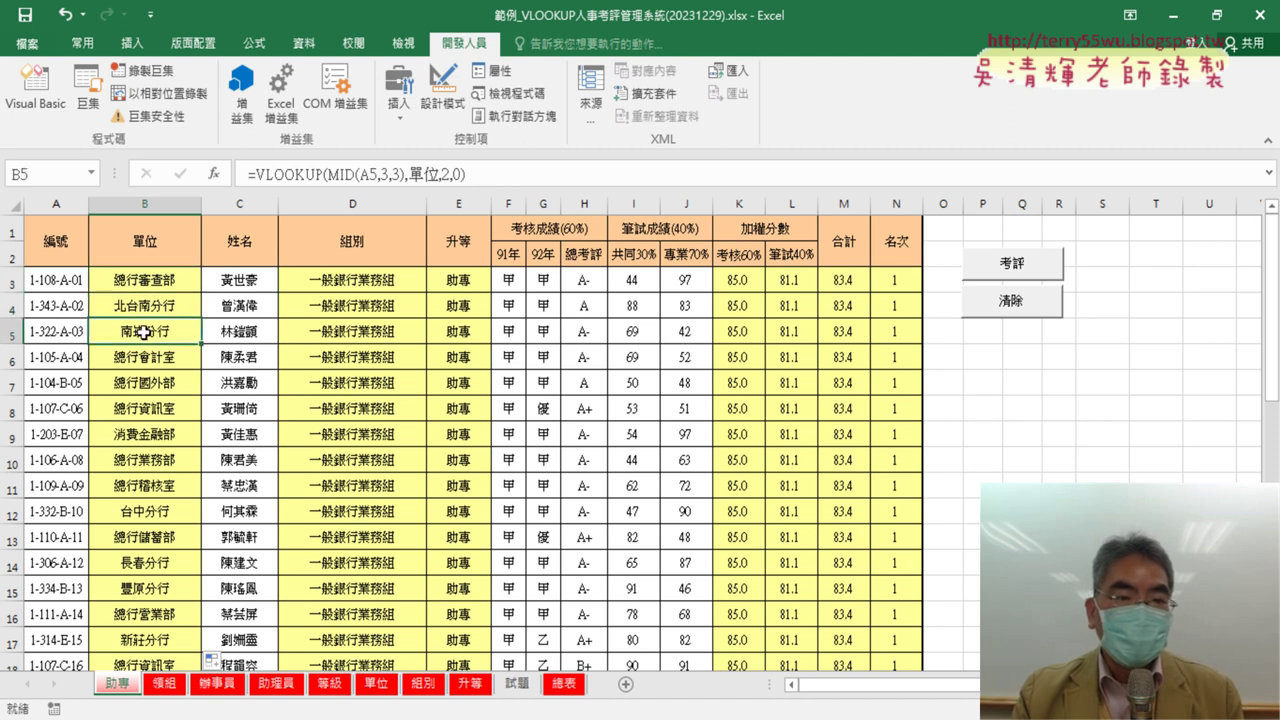
{"action": "left_click", "coordinate": [152, 279]}
Step: Fill the 組別 formula down column D, confirming D4 references A4, then review E3 and B3
{"action": "left_click", "coordinate": [372, 274]}
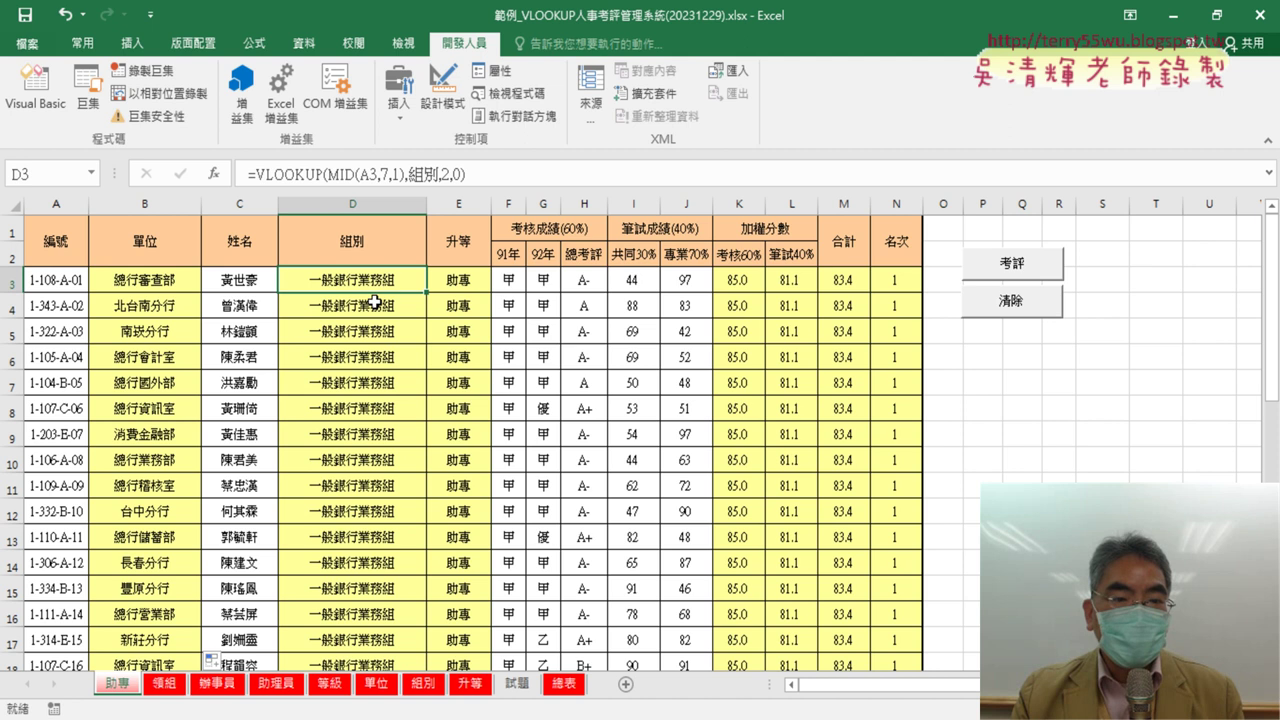
{"action": "left_click", "coordinate": [372, 302]}
{"action": "left_click", "coordinate": [405, 279]}
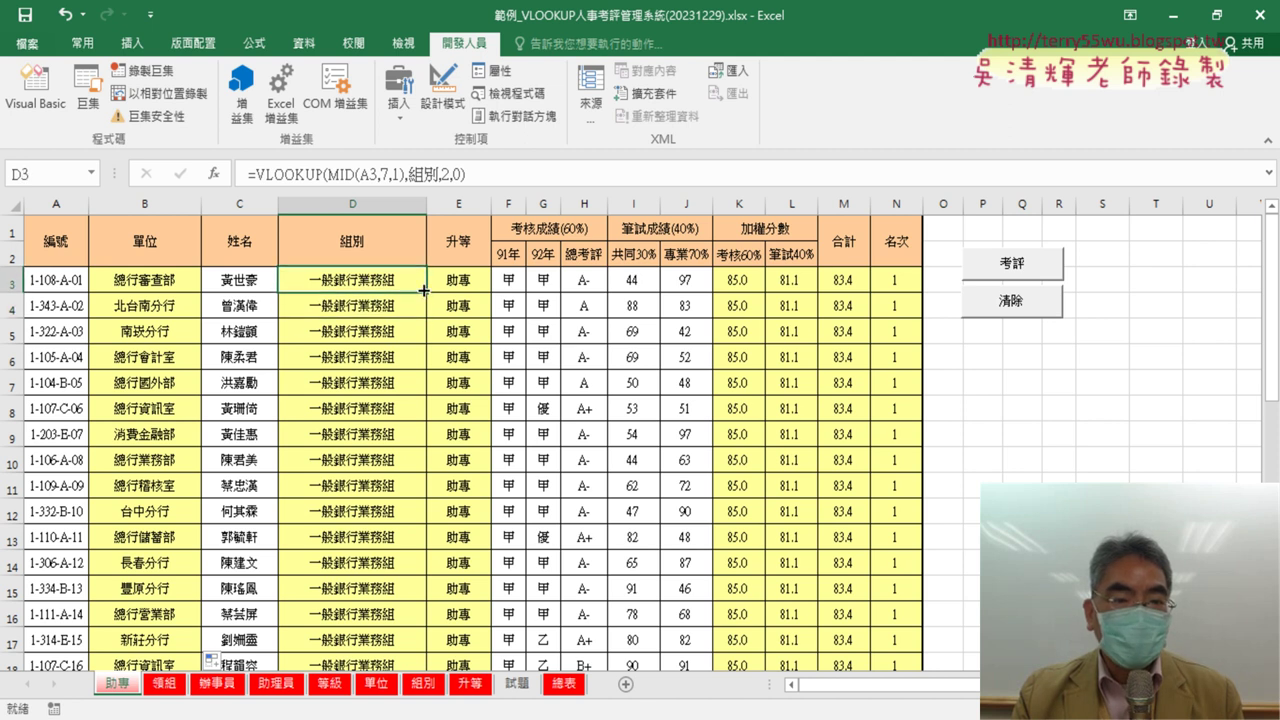
{"action": "double_click", "coordinate": [427, 291]}
{"action": "left_click", "coordinate": [360, 281]}
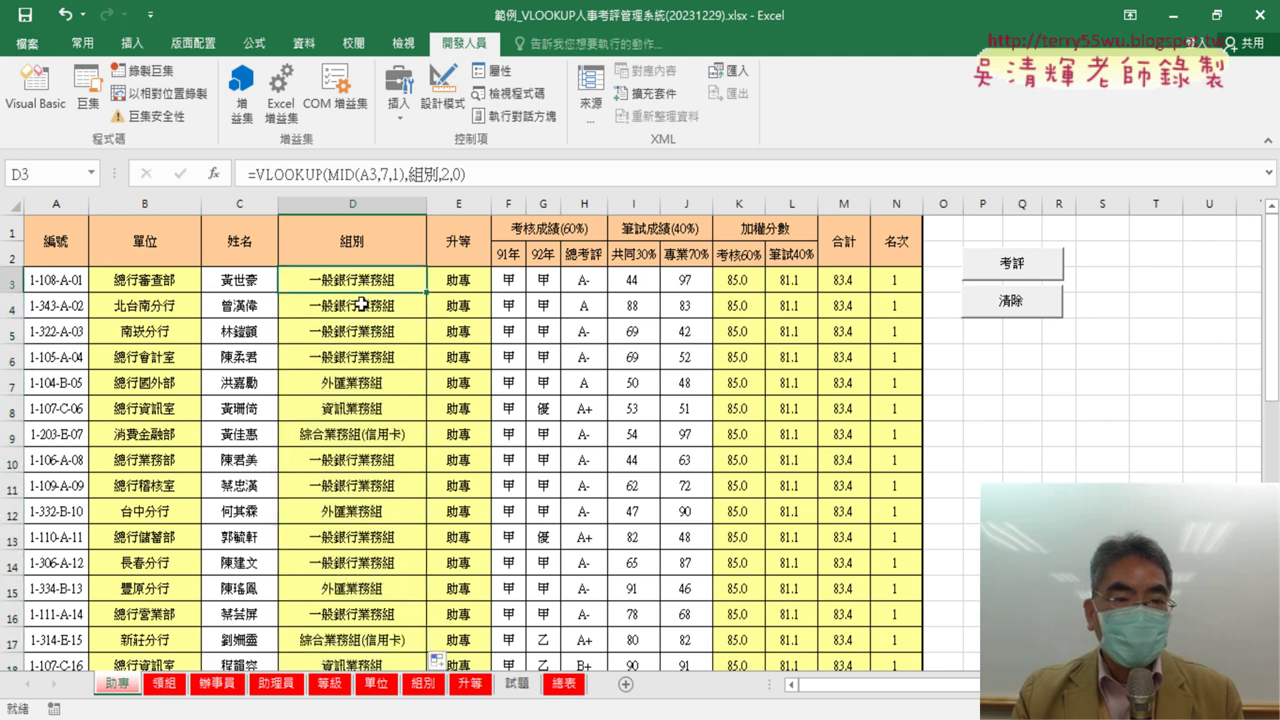
{"action": "left_click", "coordinate": [360, 307]}
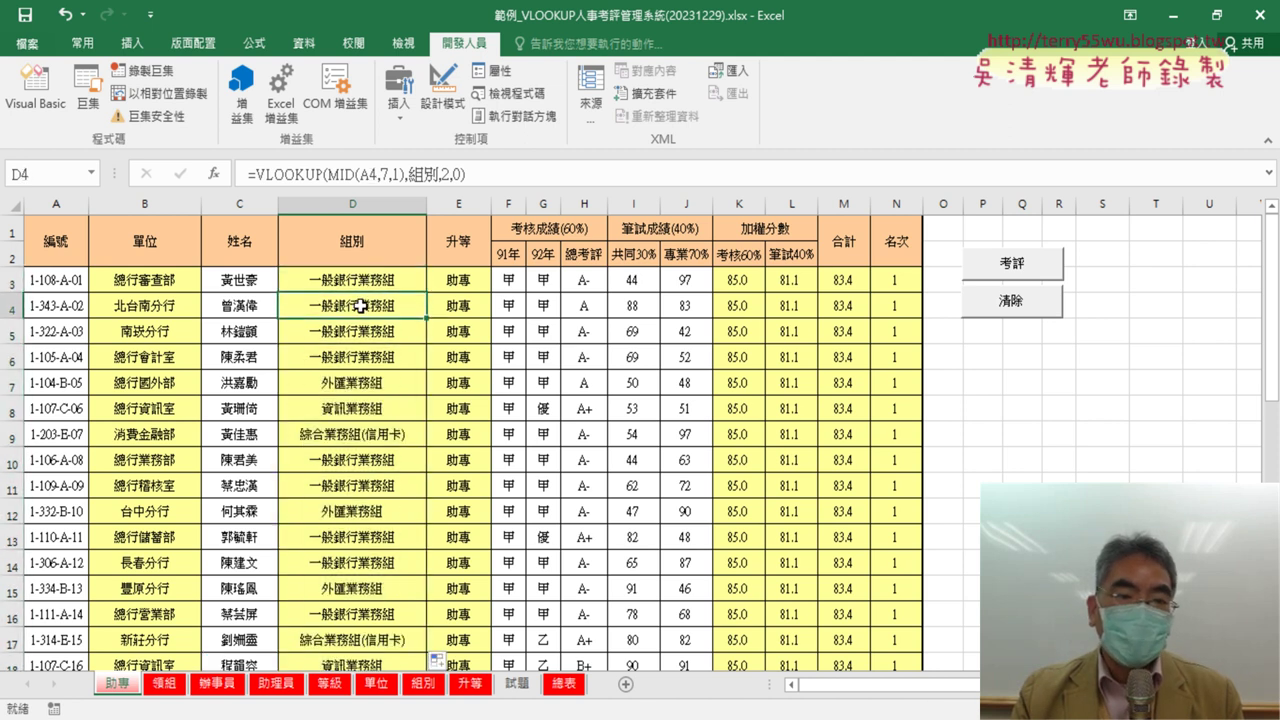
{"action": "left_click", "coordinate": [360, 281]}
{"action": "left_click", "coordinate": [474, 280]}
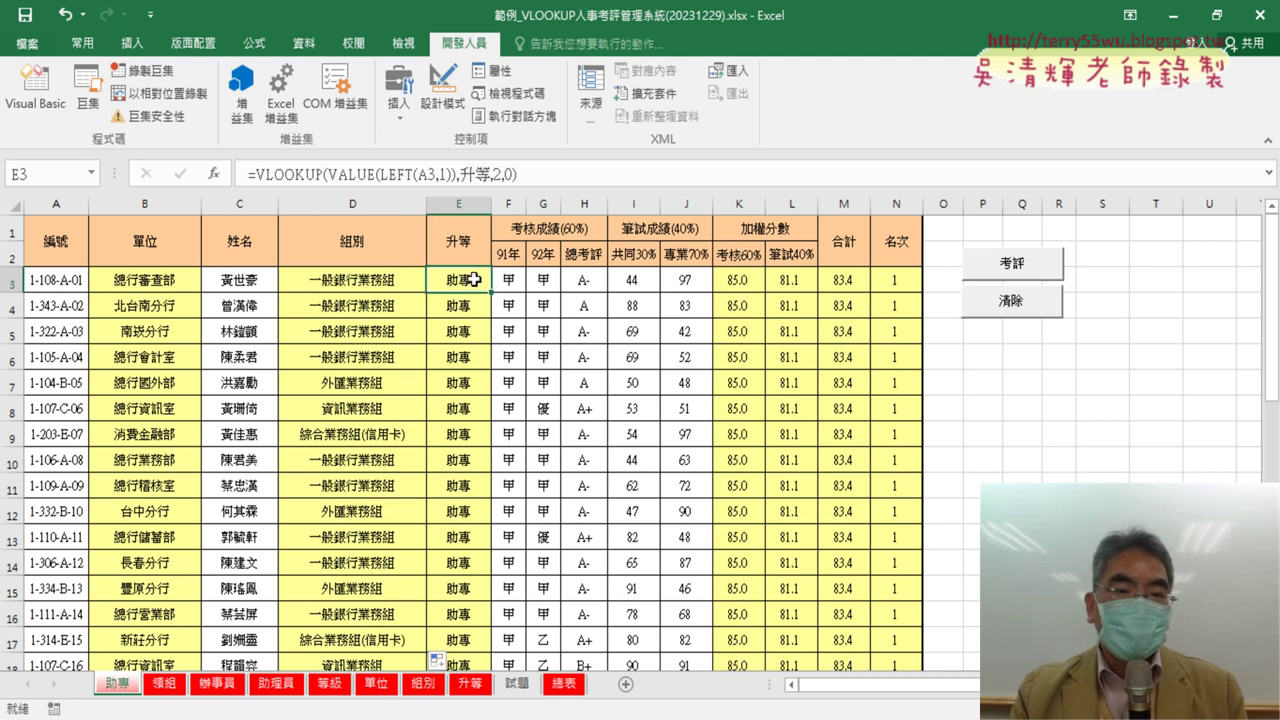
{"action": "left_click", "coordinate": [122, 280]}
Step: Change MID(A3 to MID(Ai in the 考評 macro's column B formula
{"action": "left_click", "coordinate": [37, 100]}
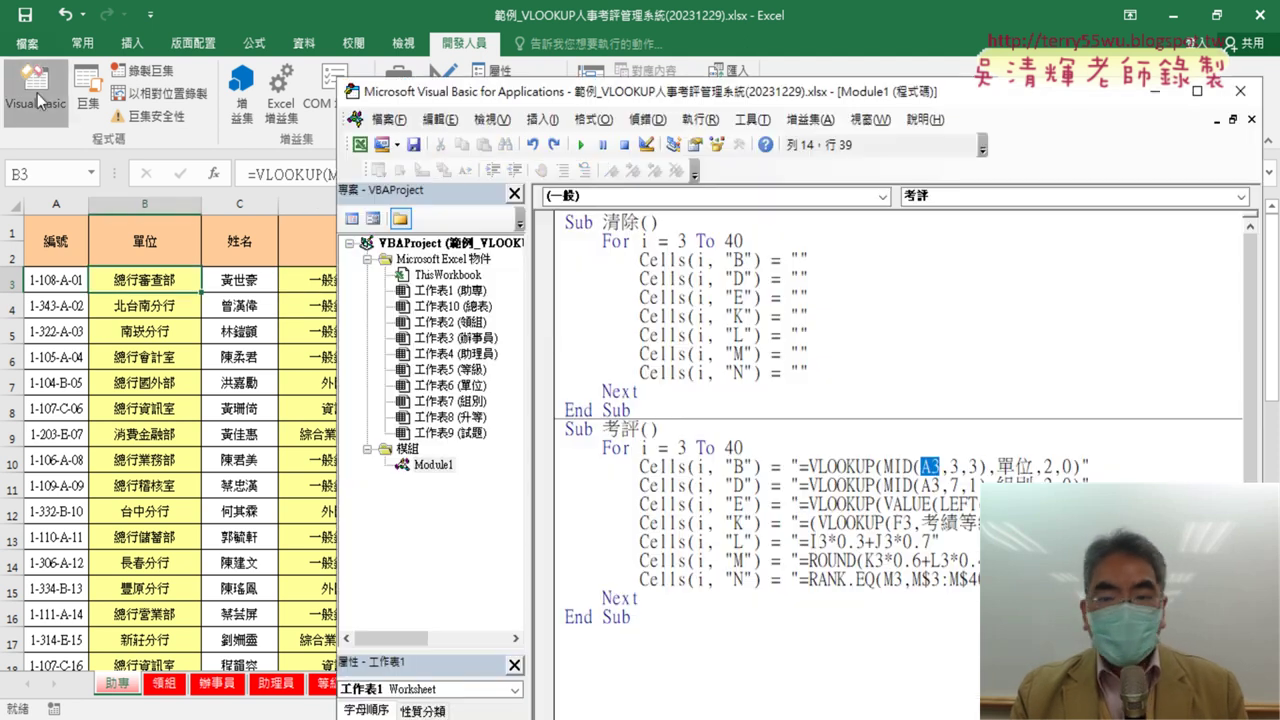
{"action": "left_click_drag", "start_coordinate": [921, 466], "coordinate": [931, 468]}
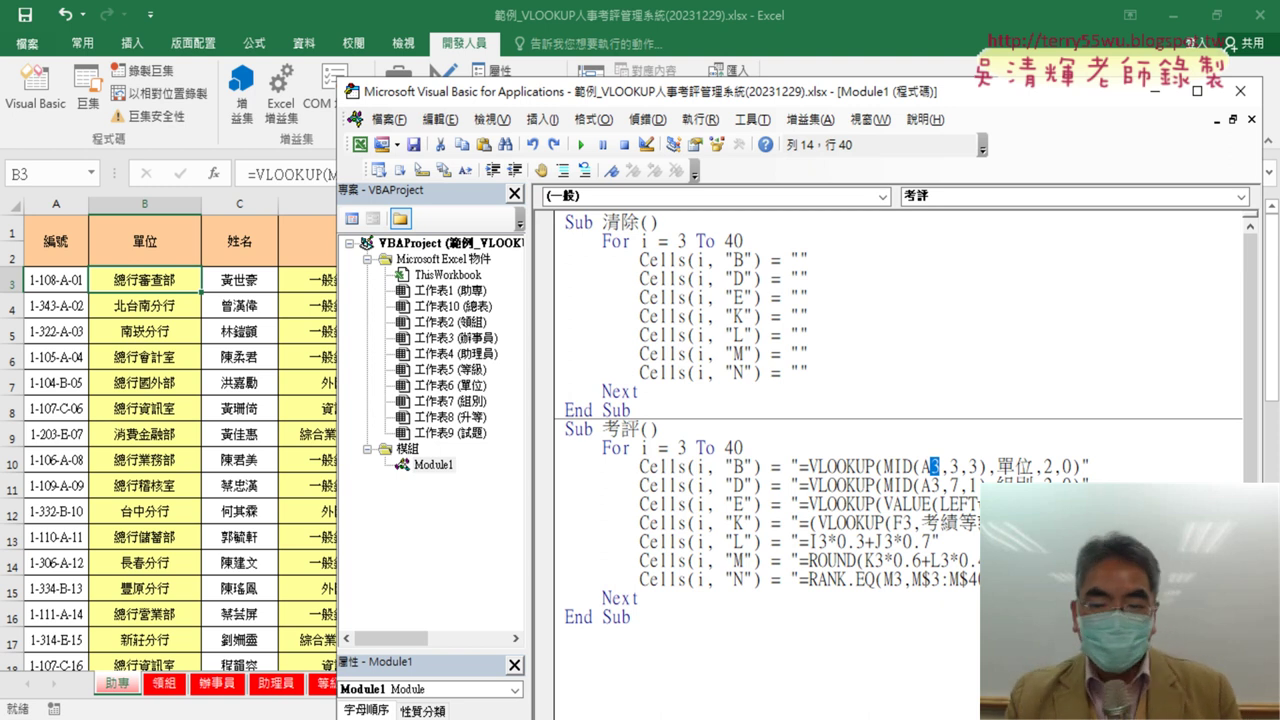
{"action": "double_click", "coordinate": [645, 448]}
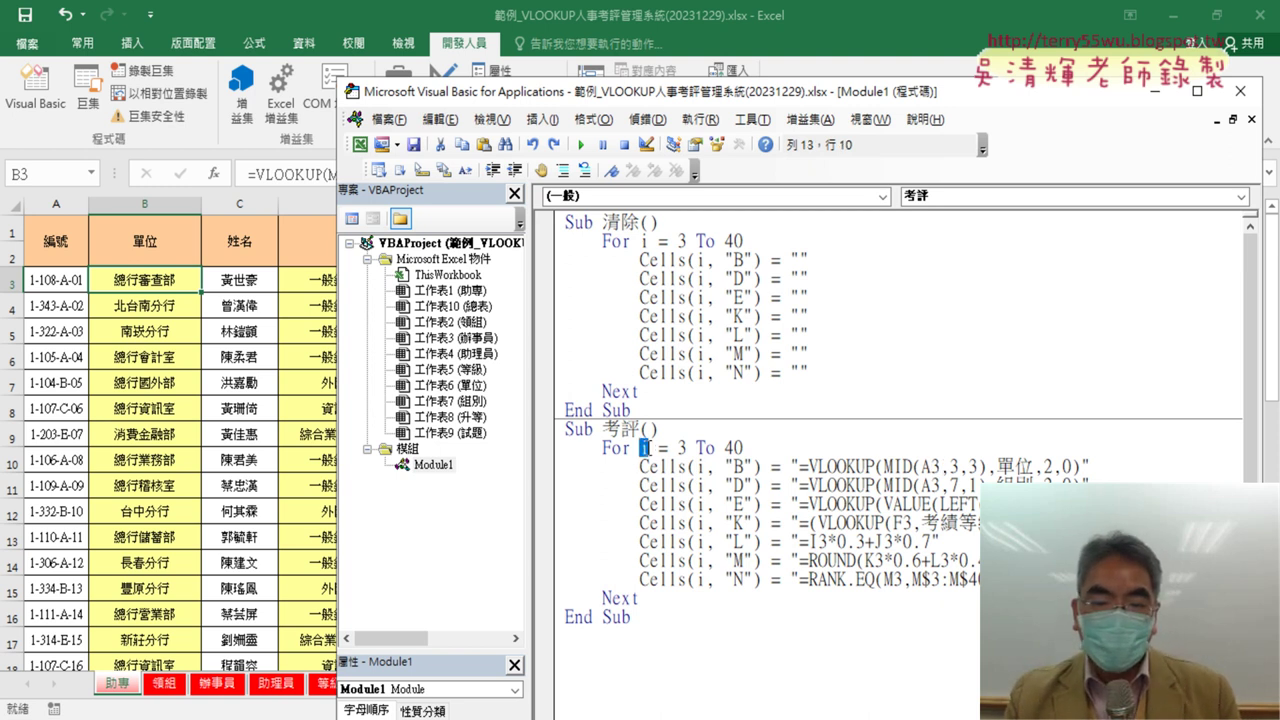
{"action": "double_click", "coordinate": [934, 466]}
{"action": "type", "text": "ㄎ"}
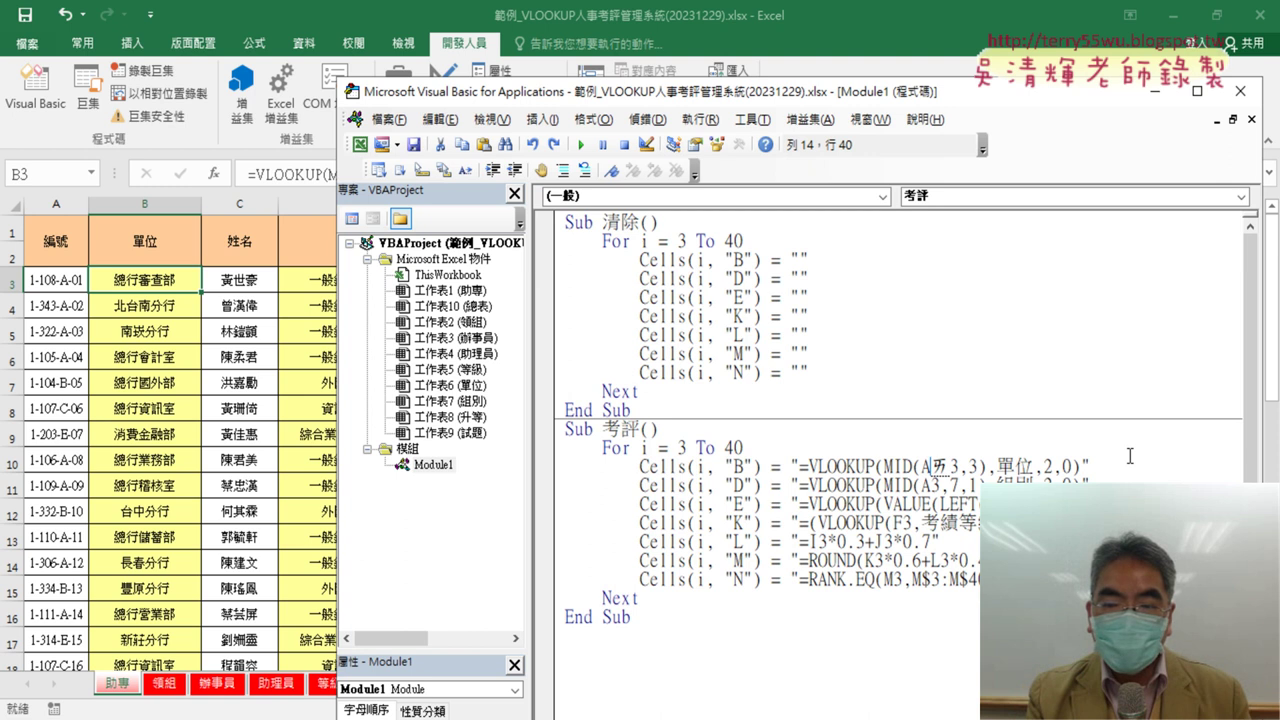
{"action": "type", "text": "i"}
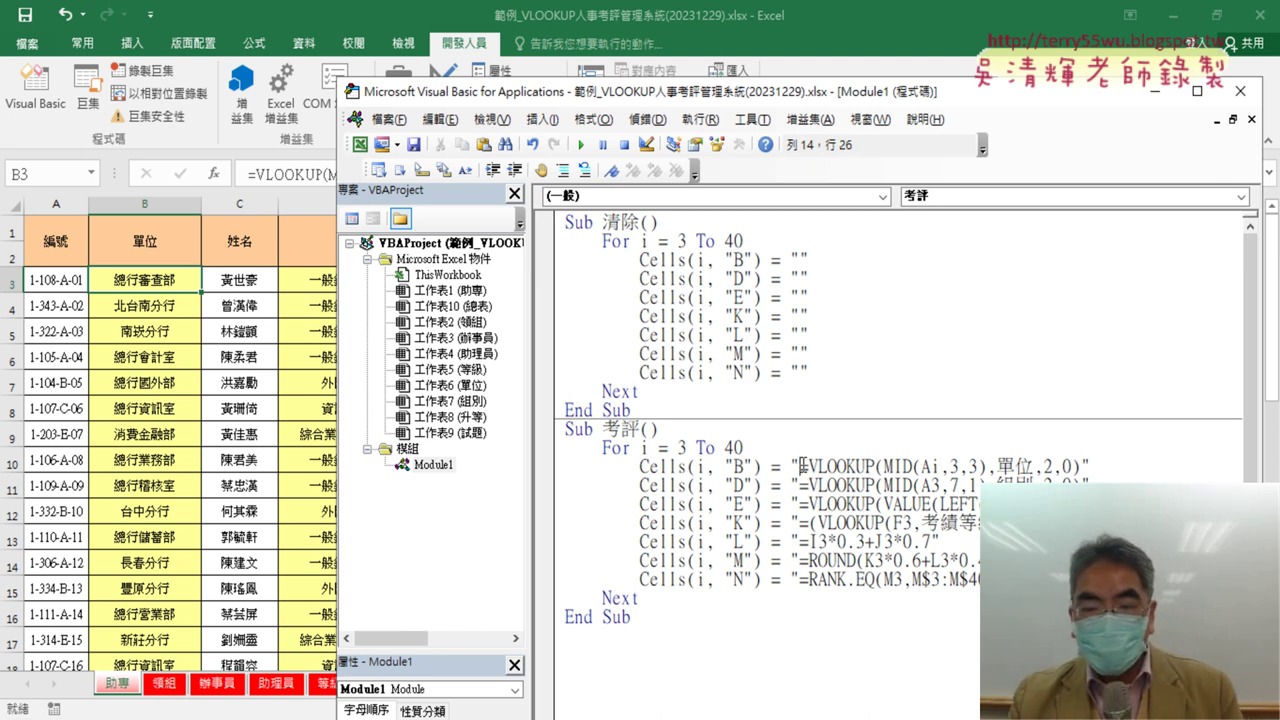
Step: Run the 考評 macro and view the #NAME? errors in the 單位 column
{"action": "left_click_drag", "start_coordinate": [801, 465], "coordinate": [1082, 465]}
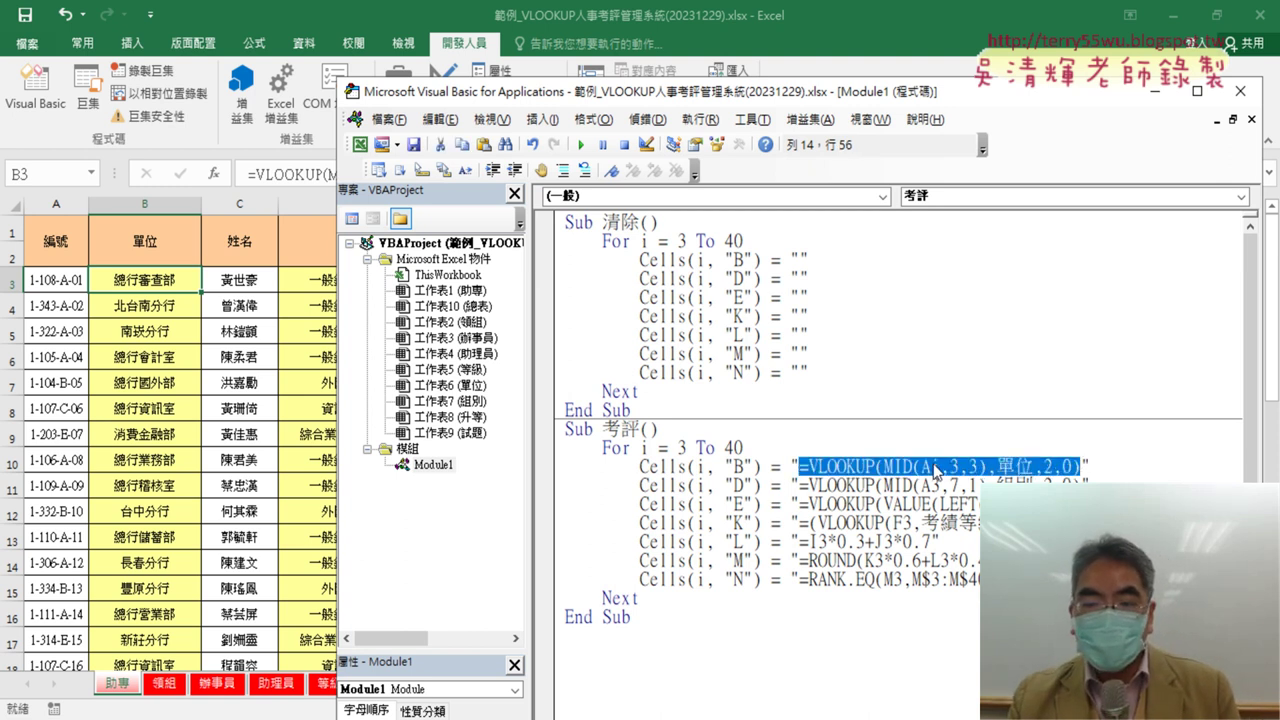
{"action": "left_click", "coordinate": [897, 470]}
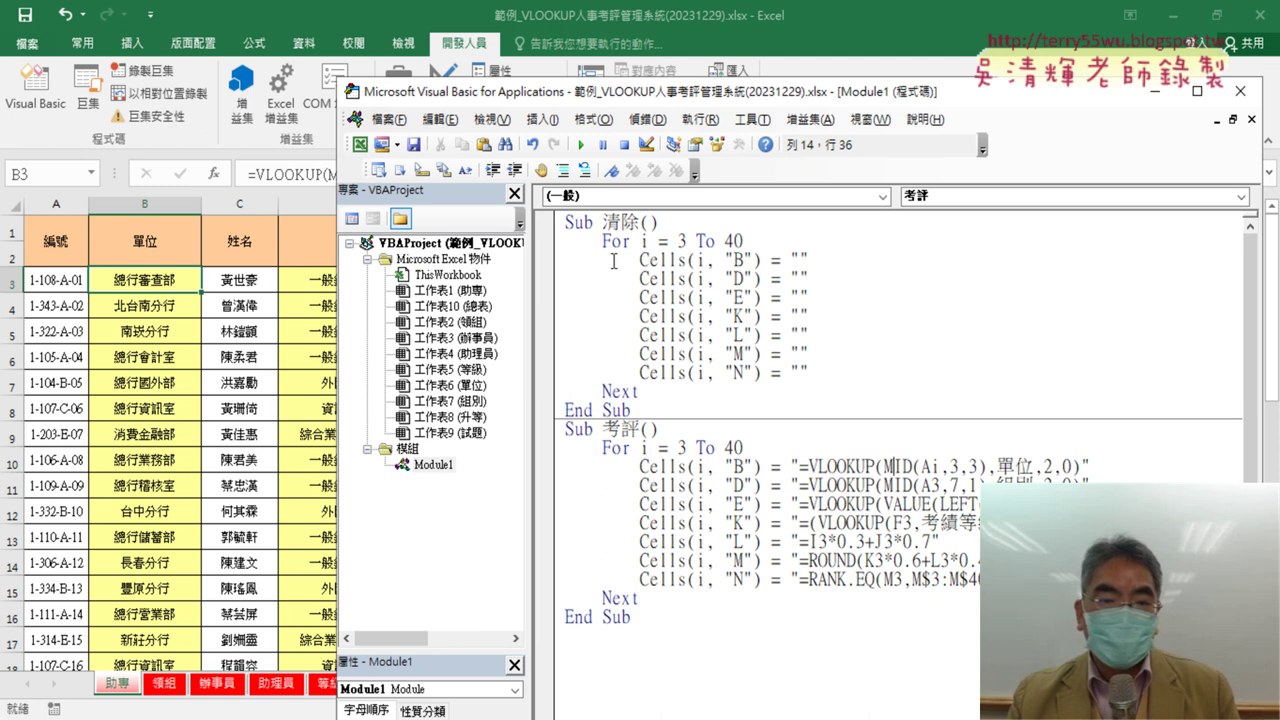
{"action": "left_click", "coordinate": [581, 144]}
{"action": "left_click", "coordinate": [156, 287]}
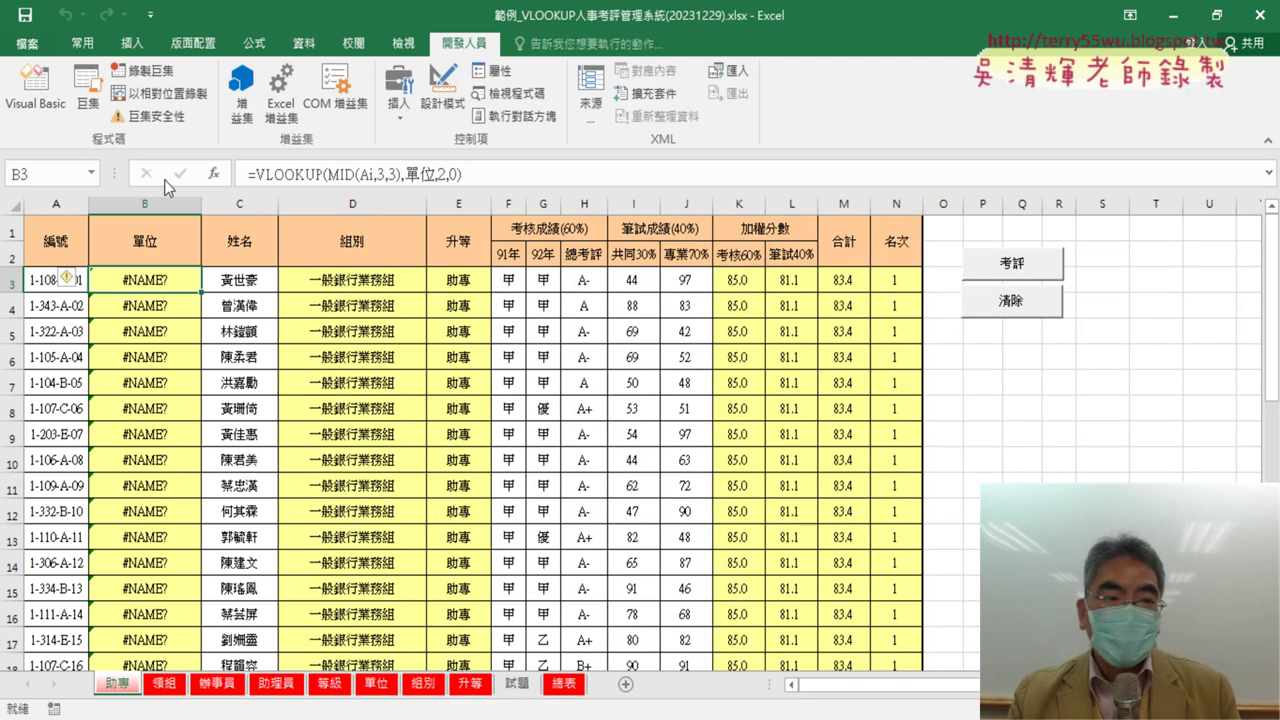
Step: Reopen the 考評 code and select the 3 in MID(A3 on the column B line
{"action": "left_click", "coordinate": [35, 88]}
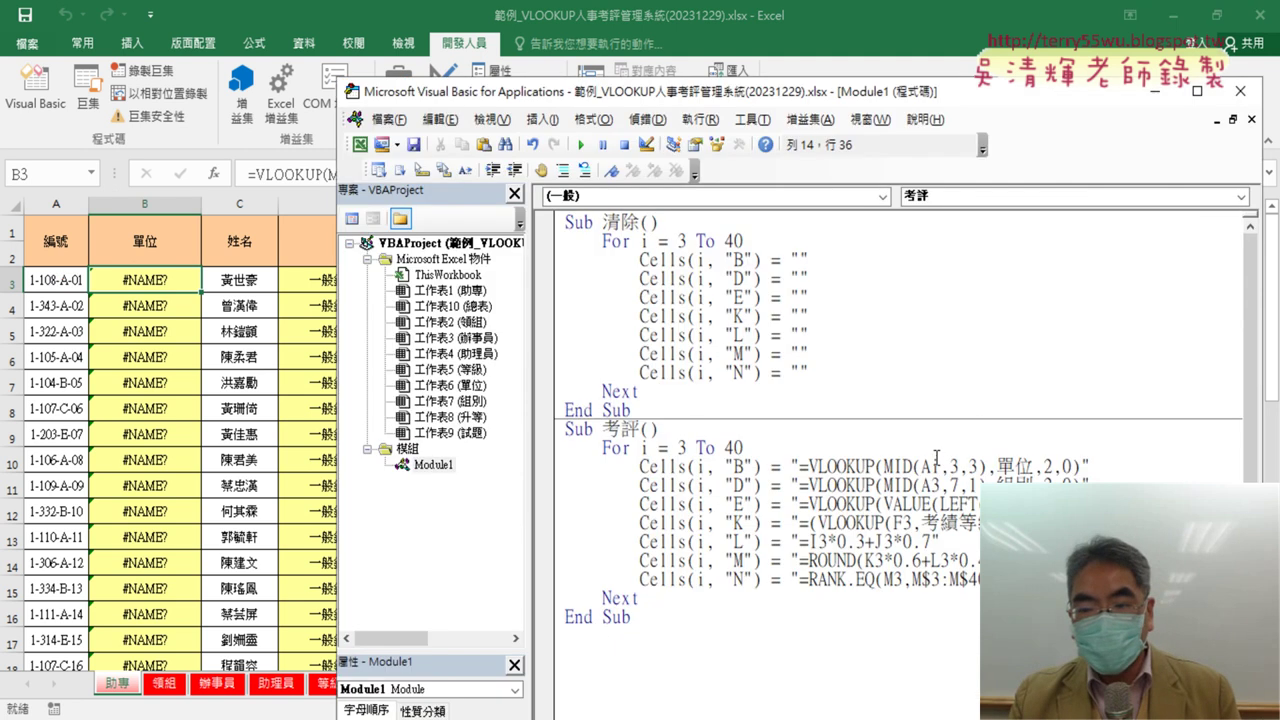
{"action": "left_click_drag", "start_coordinate": [935, 466], "coordinate": [941, 466]}
{"action": "left_click", "coordinate": [941, 466]}
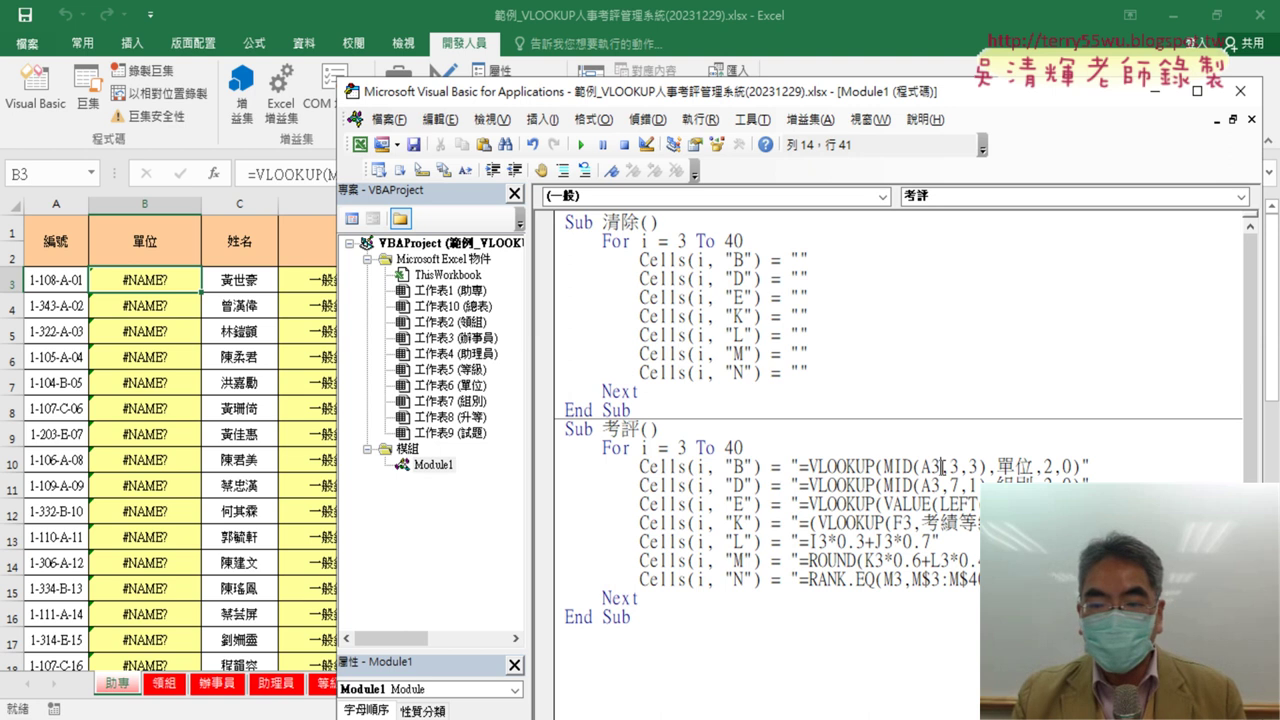
{"action": "left_click_drag", "start_coordinate": [941, 466], "coordinate": [931, 466]}
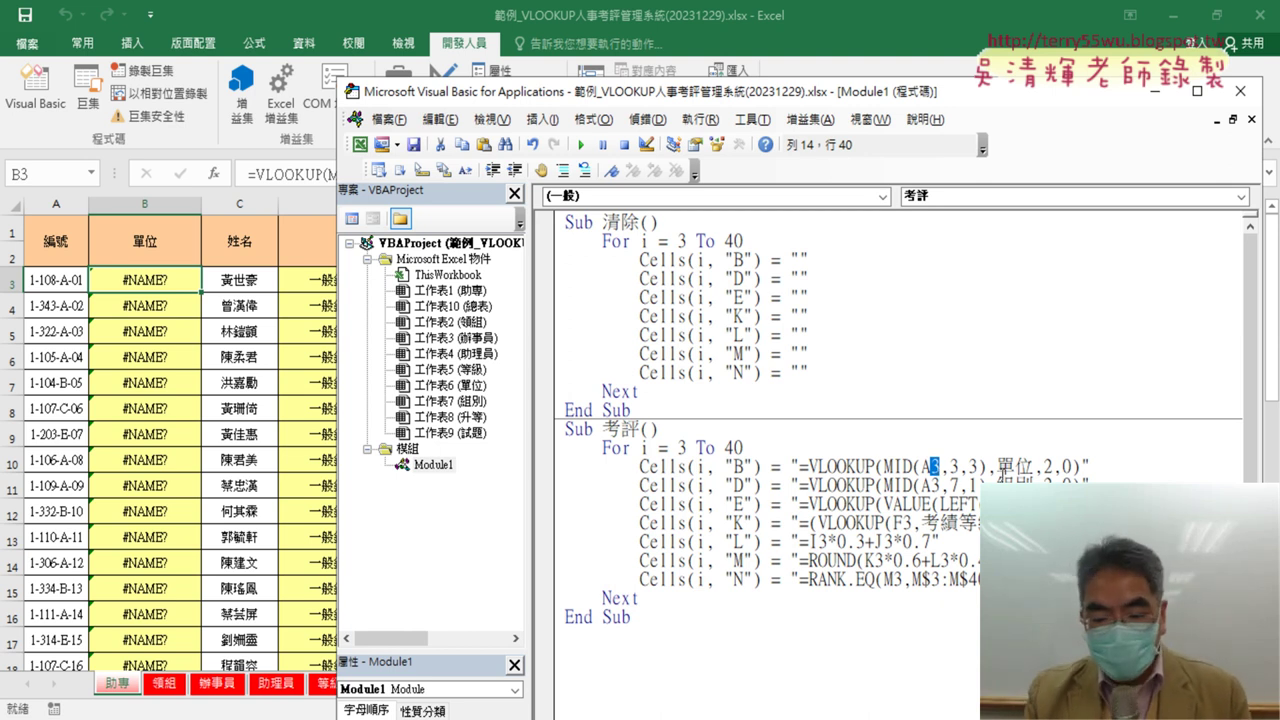
Step: Replace A3 with A" & i & " in the column B formula string, spacing the ampersands
{"action": "type", "text": "\"\""}
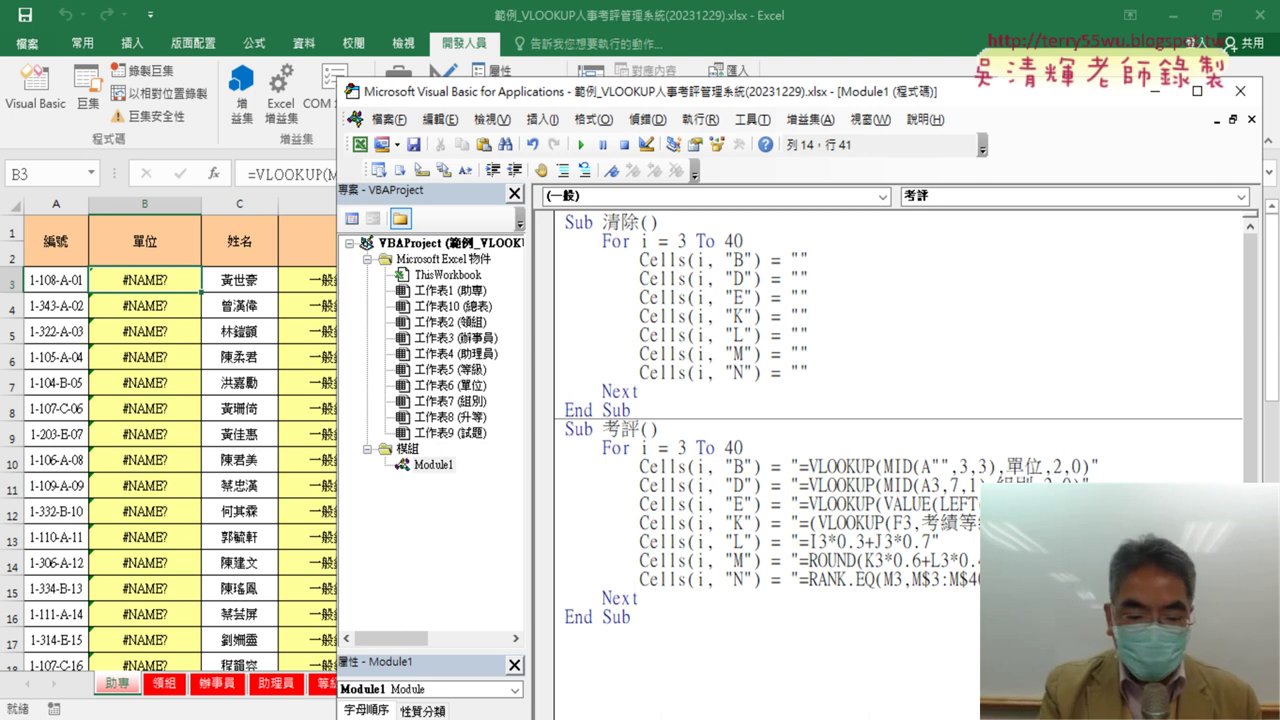
{"action": "type", "text": "&&"}
{"action": "key", "text": "Left"}
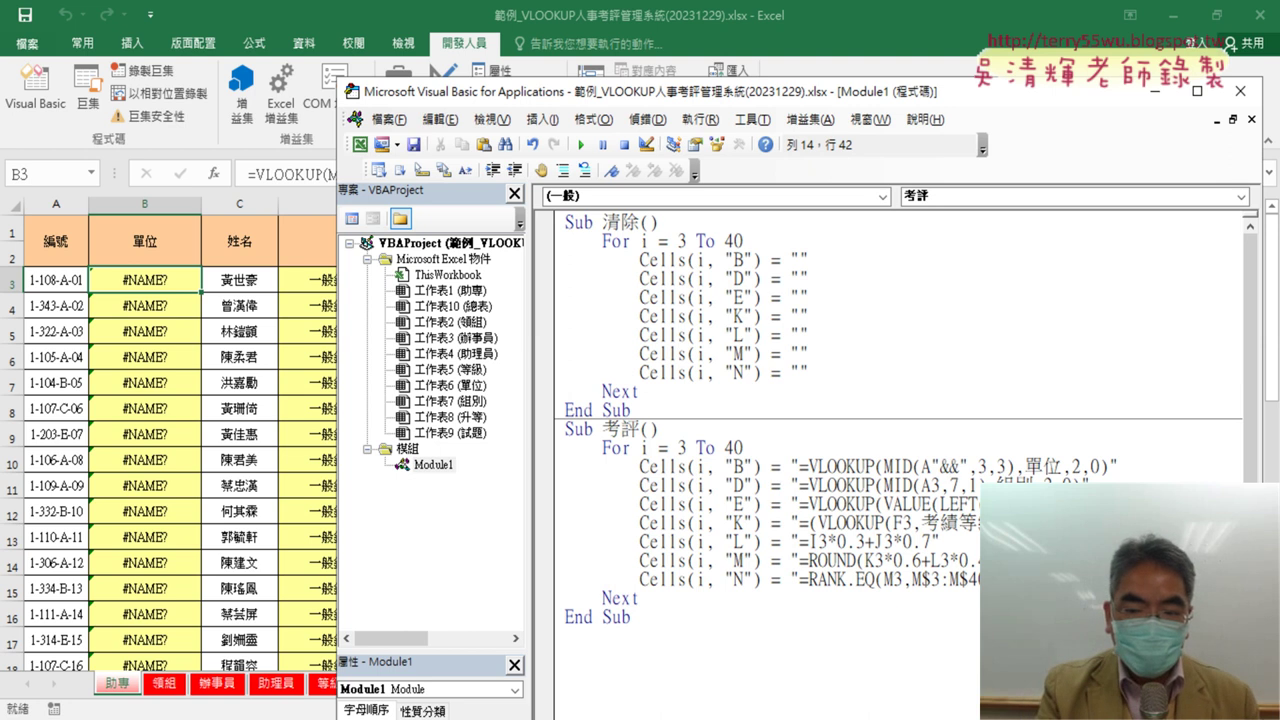
{"action": "type", "text": "i"}
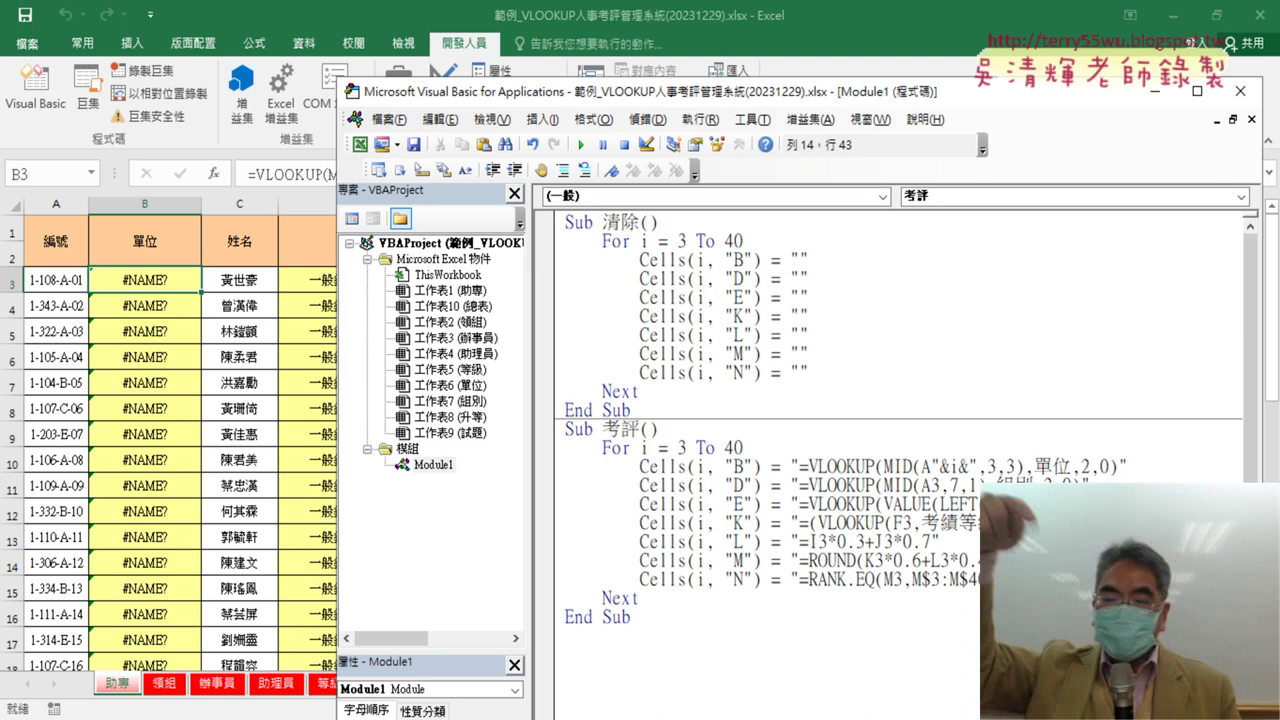
{"action": "left_click", "coordinate": [943, 466]}
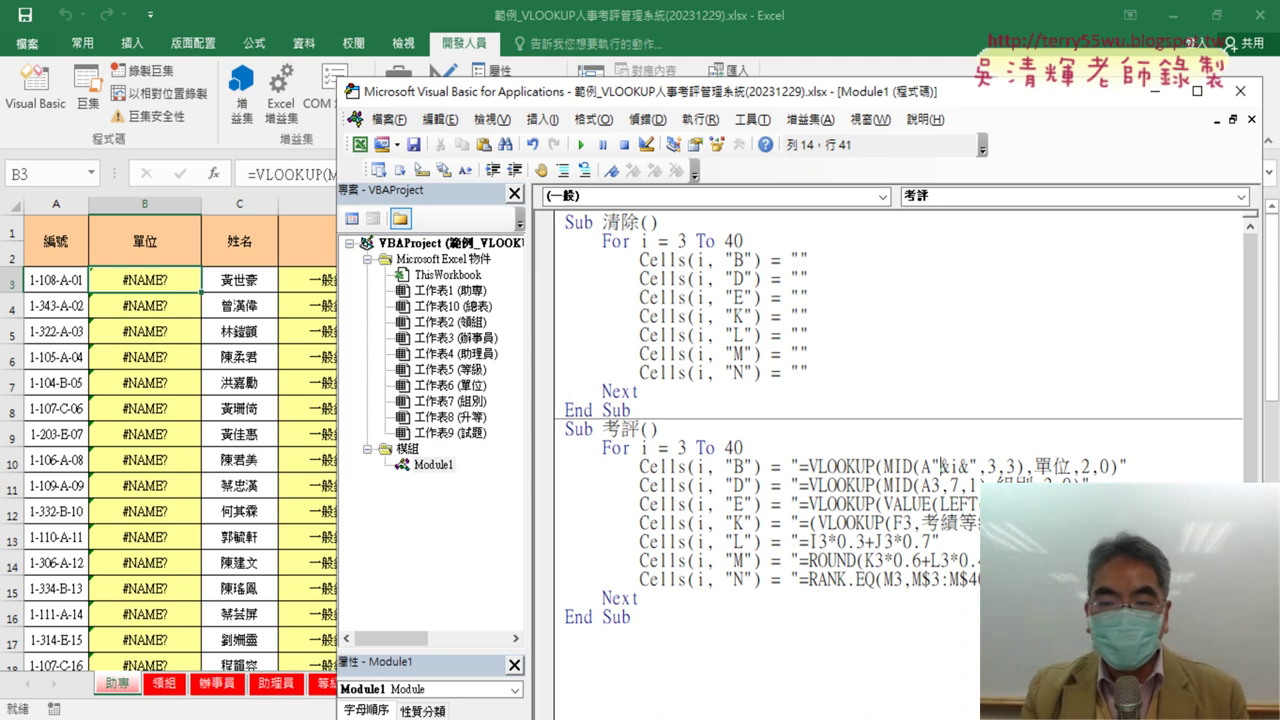
{"action": "key", "text": "Right"}
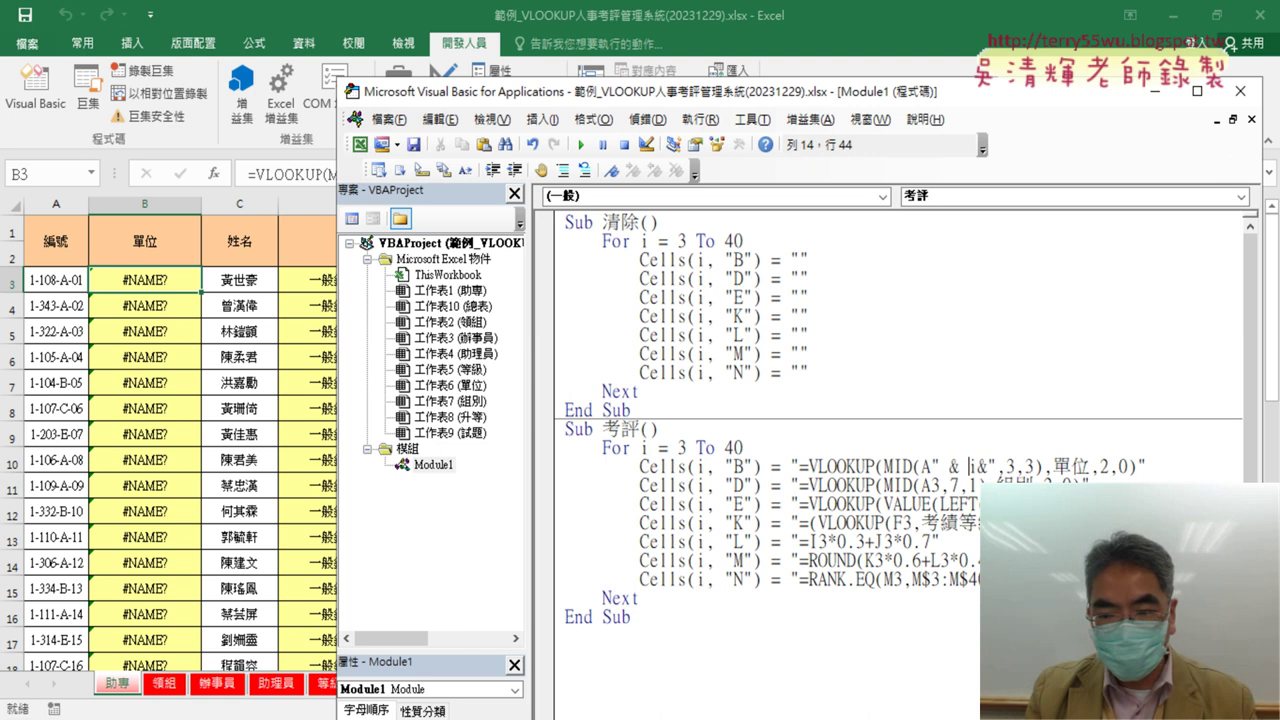
{"action": "key", "text": "Right"}
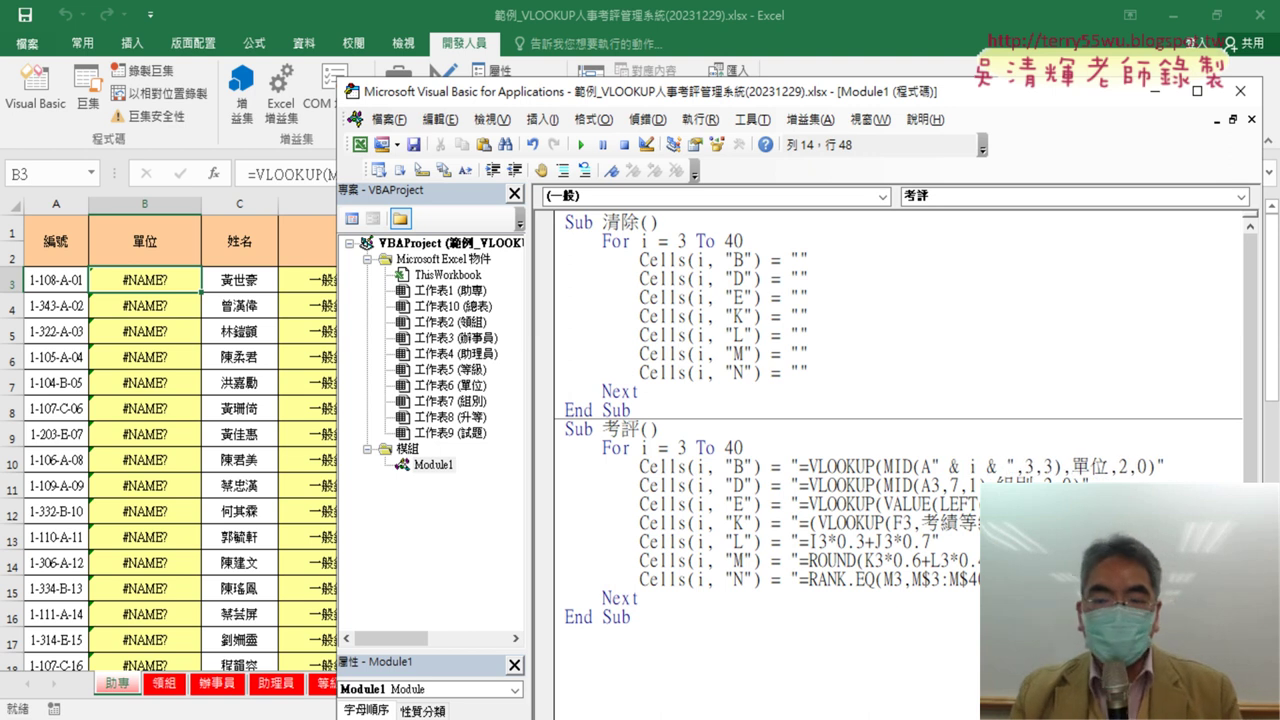
{"action": "left_click_drag", "start_coordinate": [929, 466], "coordinate": [1018, 464]}
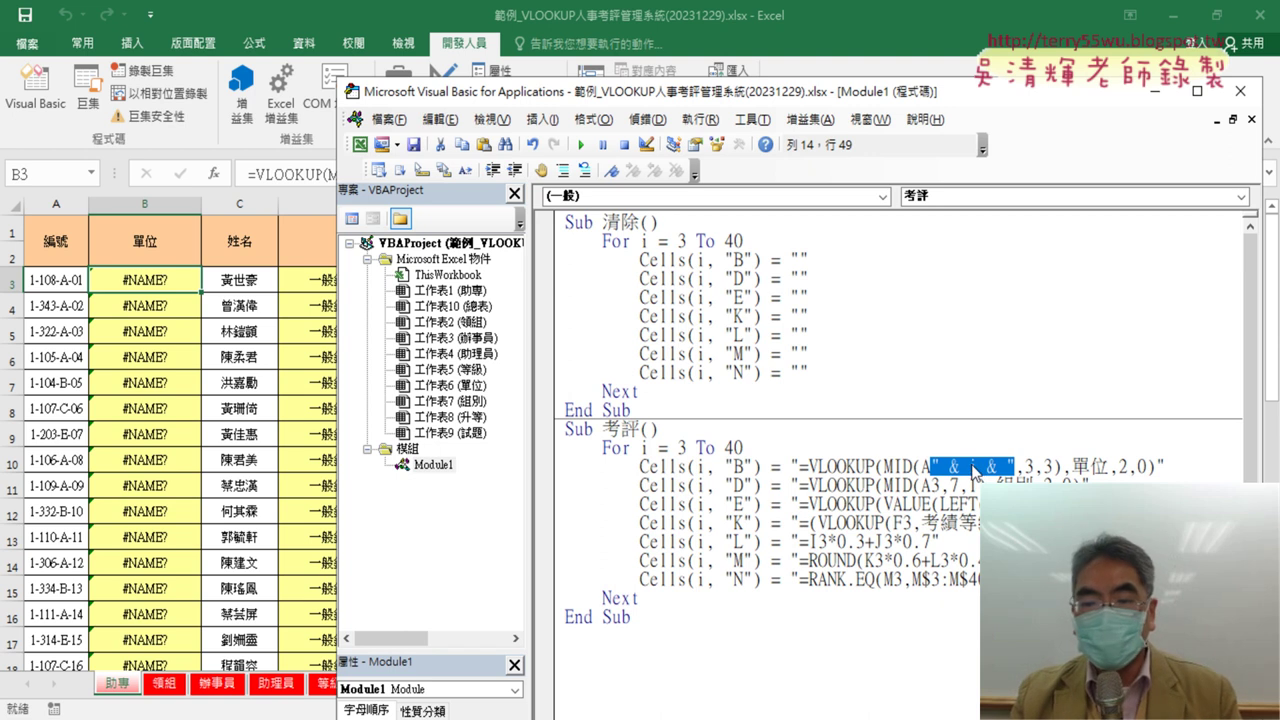
{"action": "left_click_drag", "start_coordinate": [933, 485], "coordinate": [941, 485]}
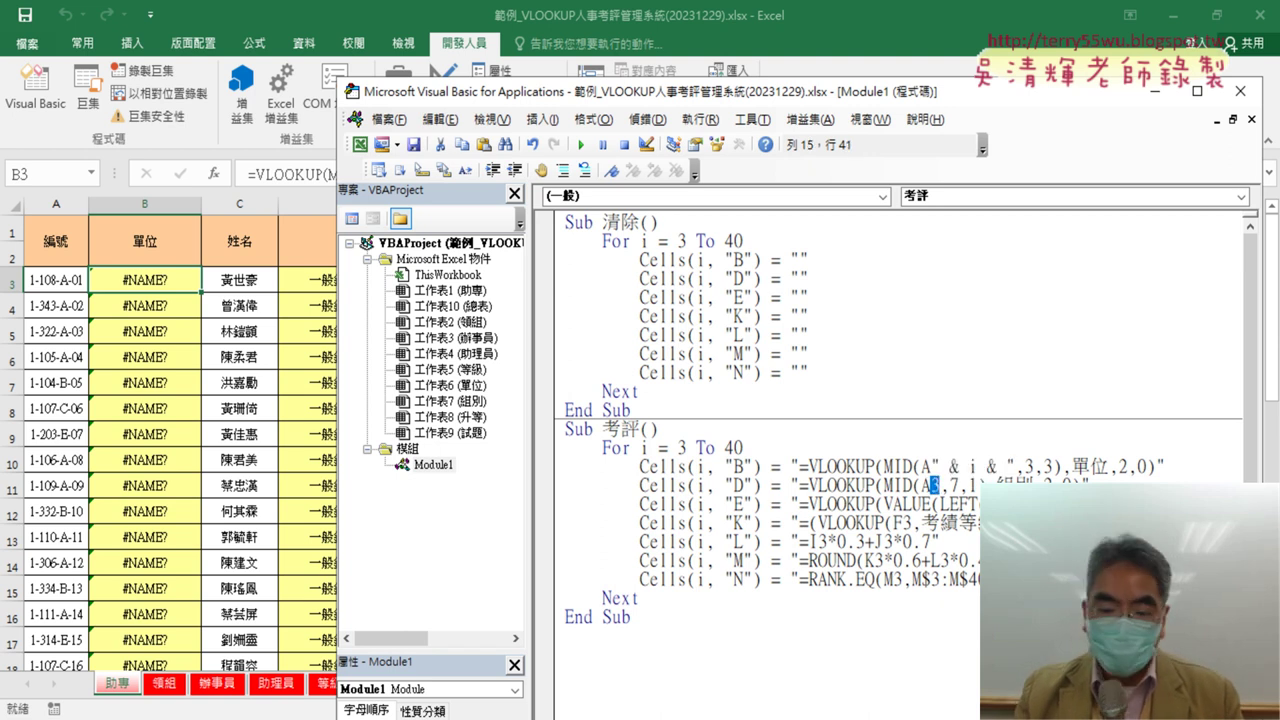
Step: Replace the 3 in the column D formula's MID(A3 with " & i & ", spacing the ampersands
{"action": "type", "text": "\""}
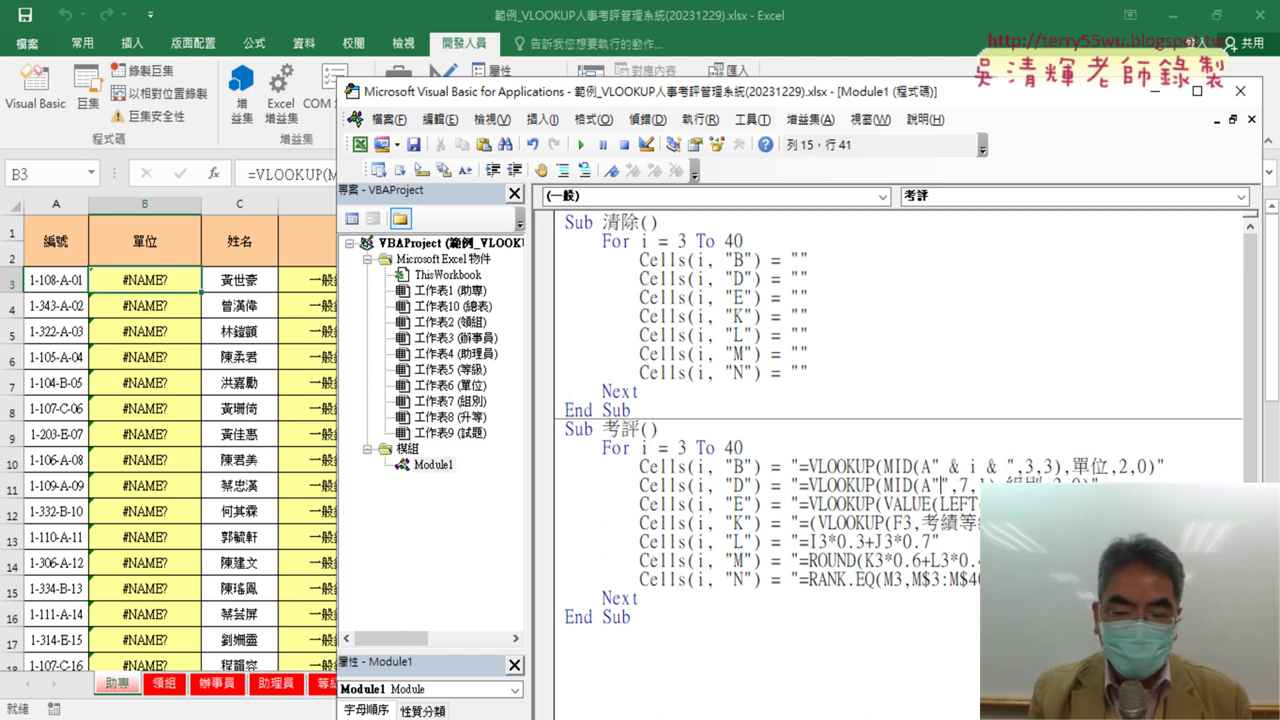
{"action": "type", "text": "&"}
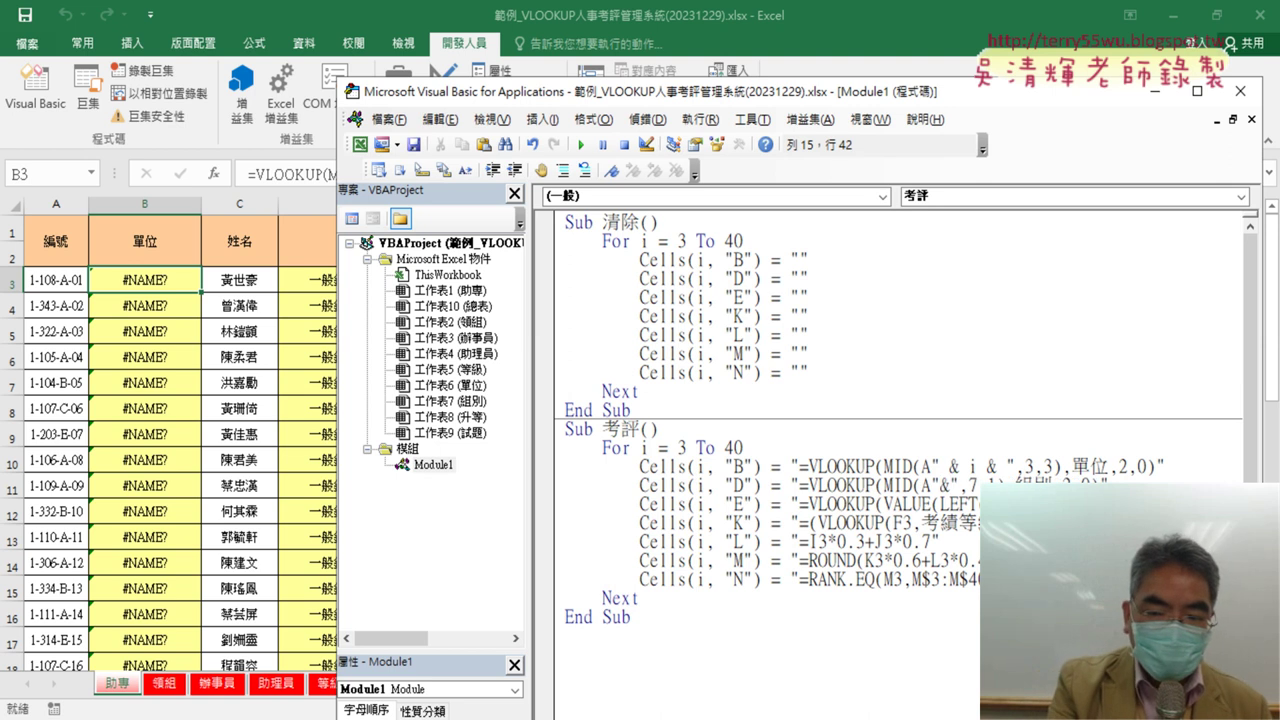
{"action": "type", "text": "i&"}
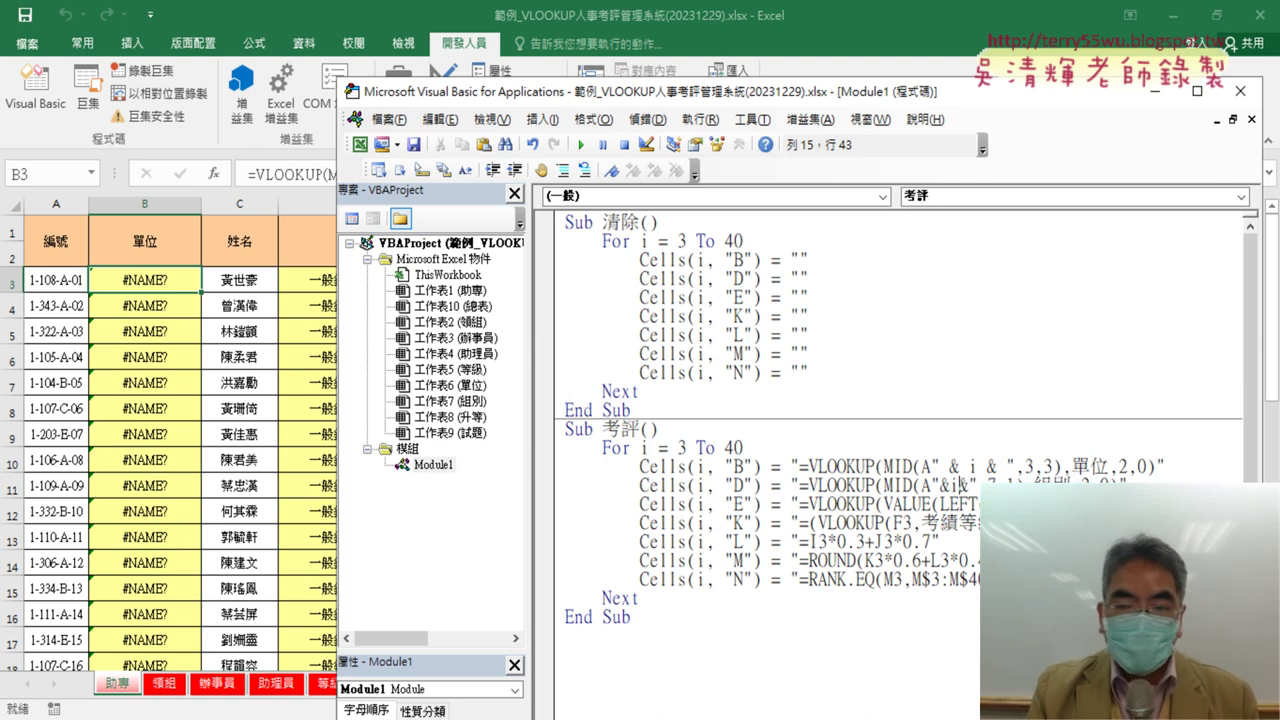
{"action": "left_click", "coordinate": [942, 485]}
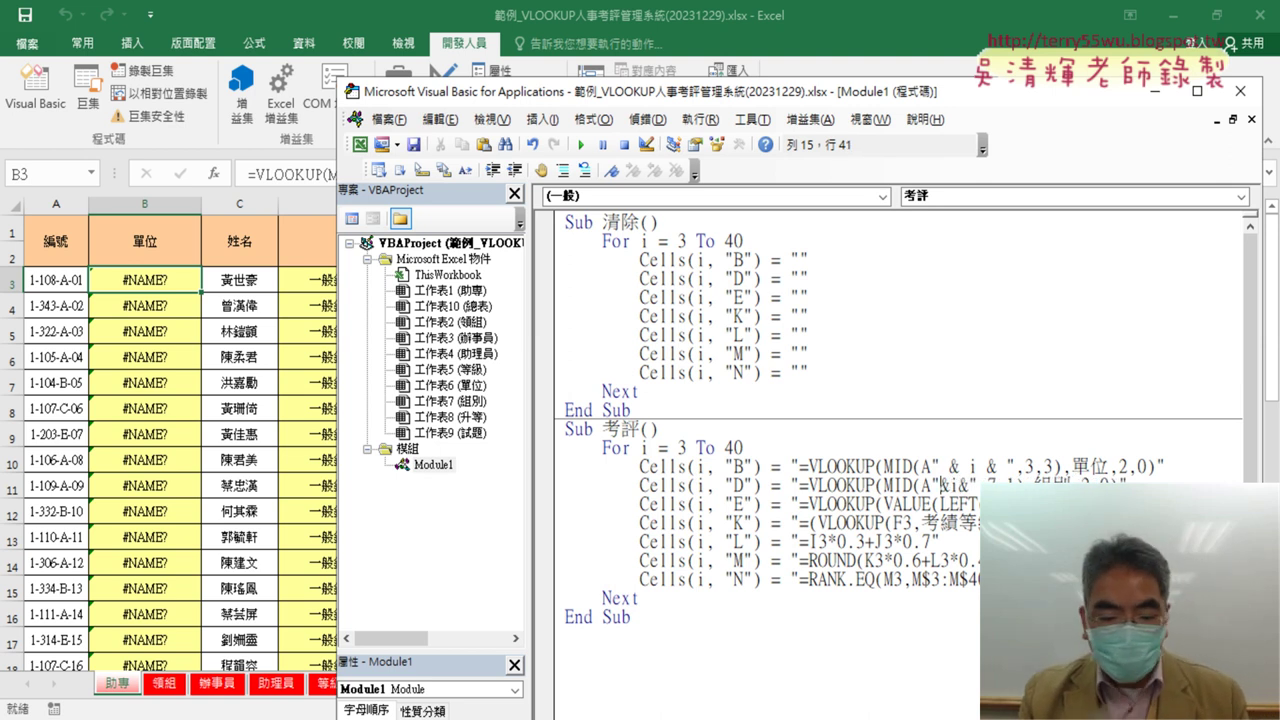
{"action": "key", "text": "Right"}
{"action": "key", "text": "Right"}
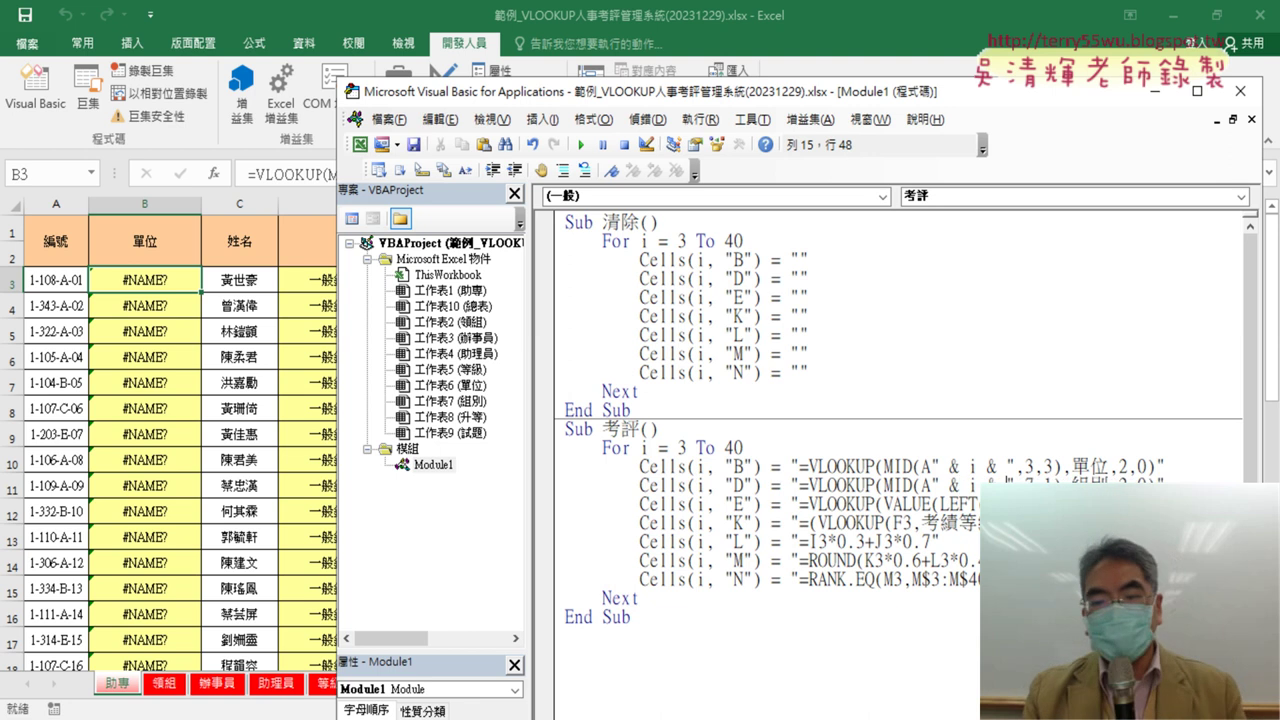
{"action": "key", "text": "Right"}
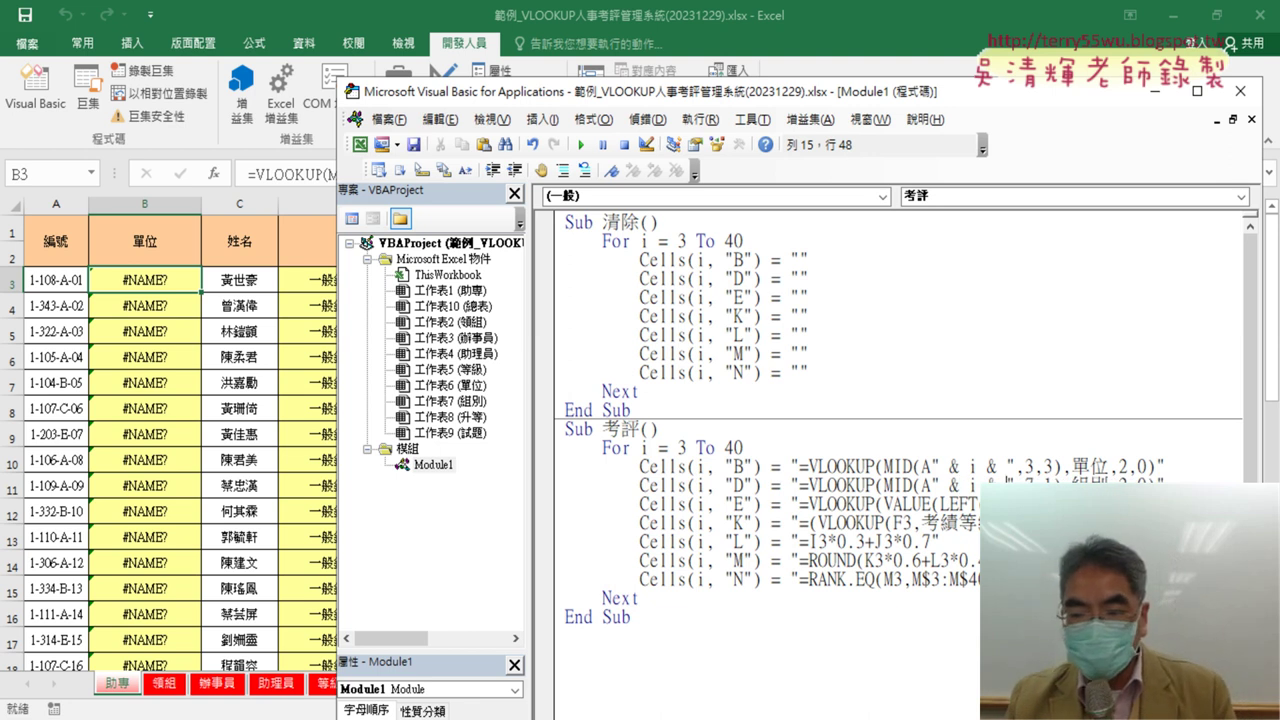
{"action": "left_click_drag", "start_coordinate": [903, 523], "coordinate": [911, 523]}
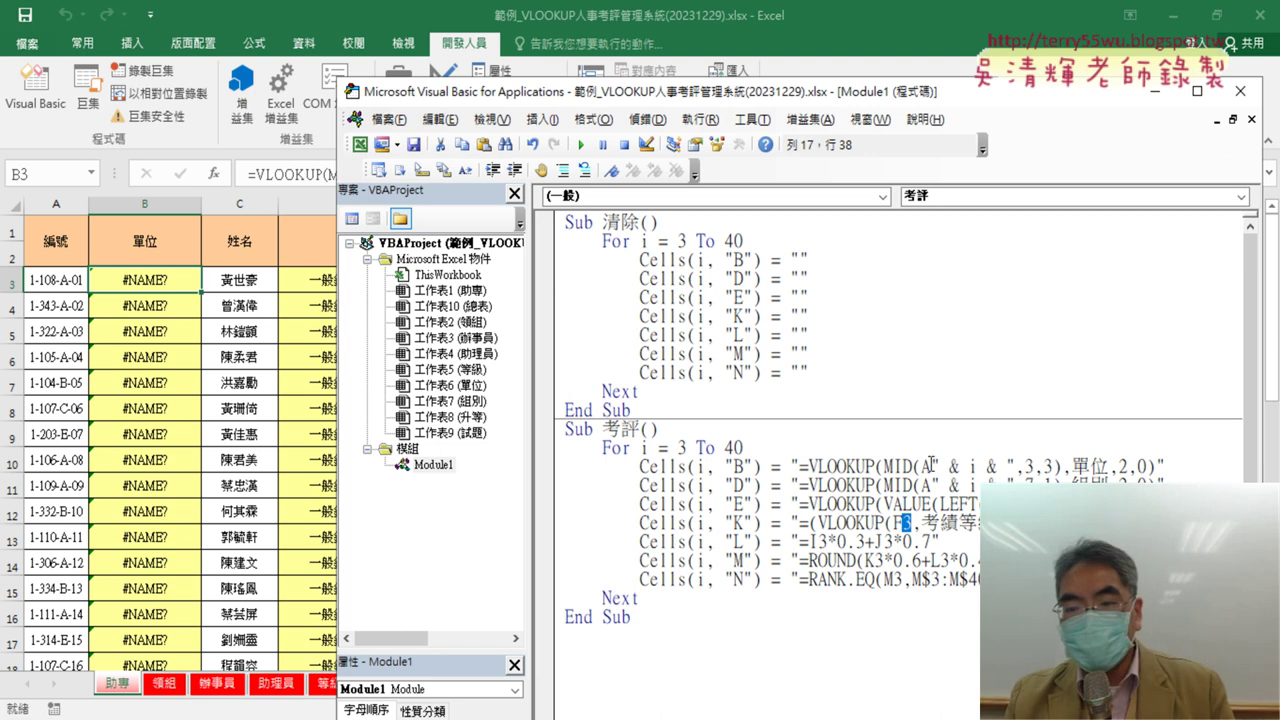
Step: Copy " & i & " from the B line and paste it over the 3 in F3 on the K line
{"action": "left_click_drag", "start_coordinate": [930, 466], "coordinate": [1011, 466]}
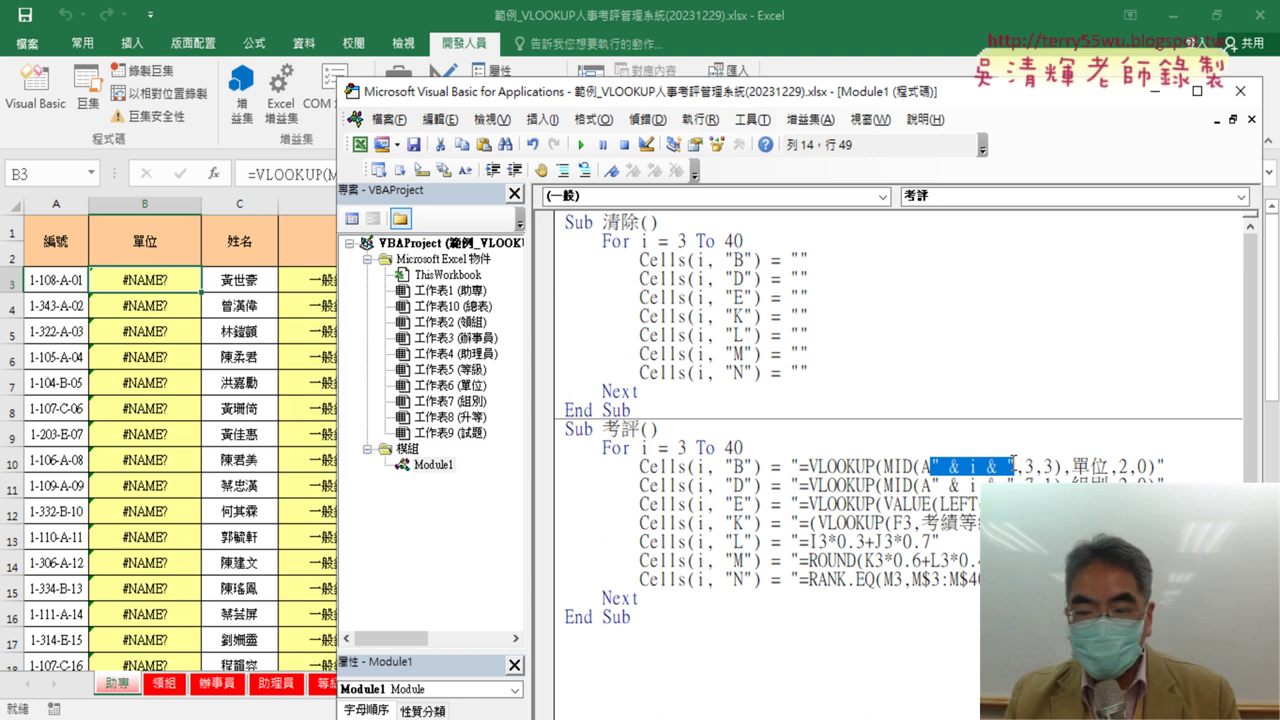
{"action": "right_click", "coordinate": [998, 468]}
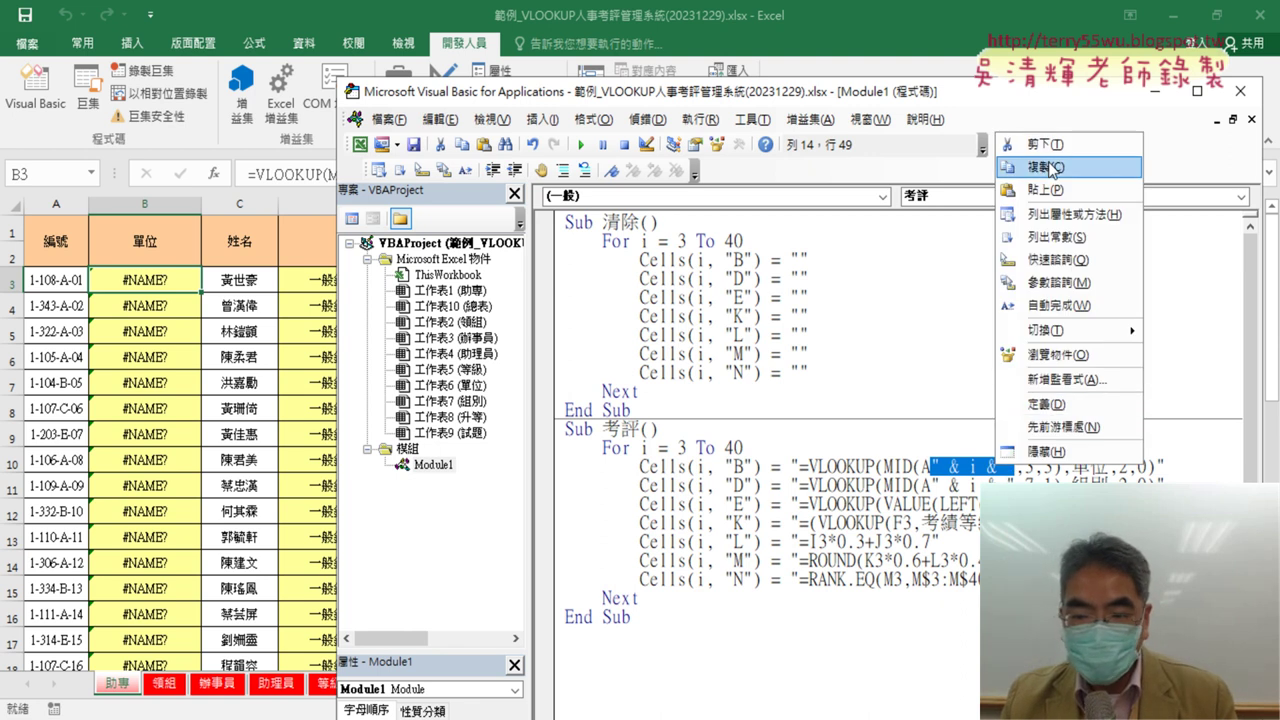
{"action": "left_click", "coordinate": [1049, 167]}
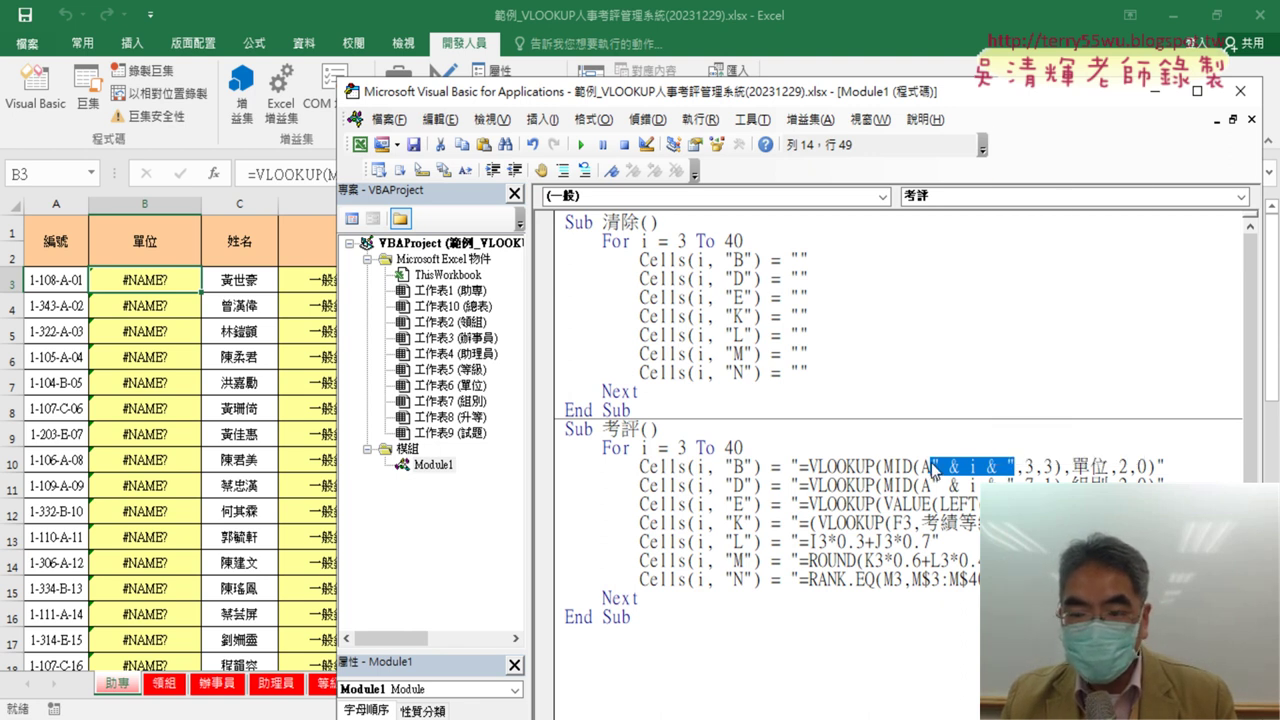
{"action": "left_click", "coordinate": [907, 522]}
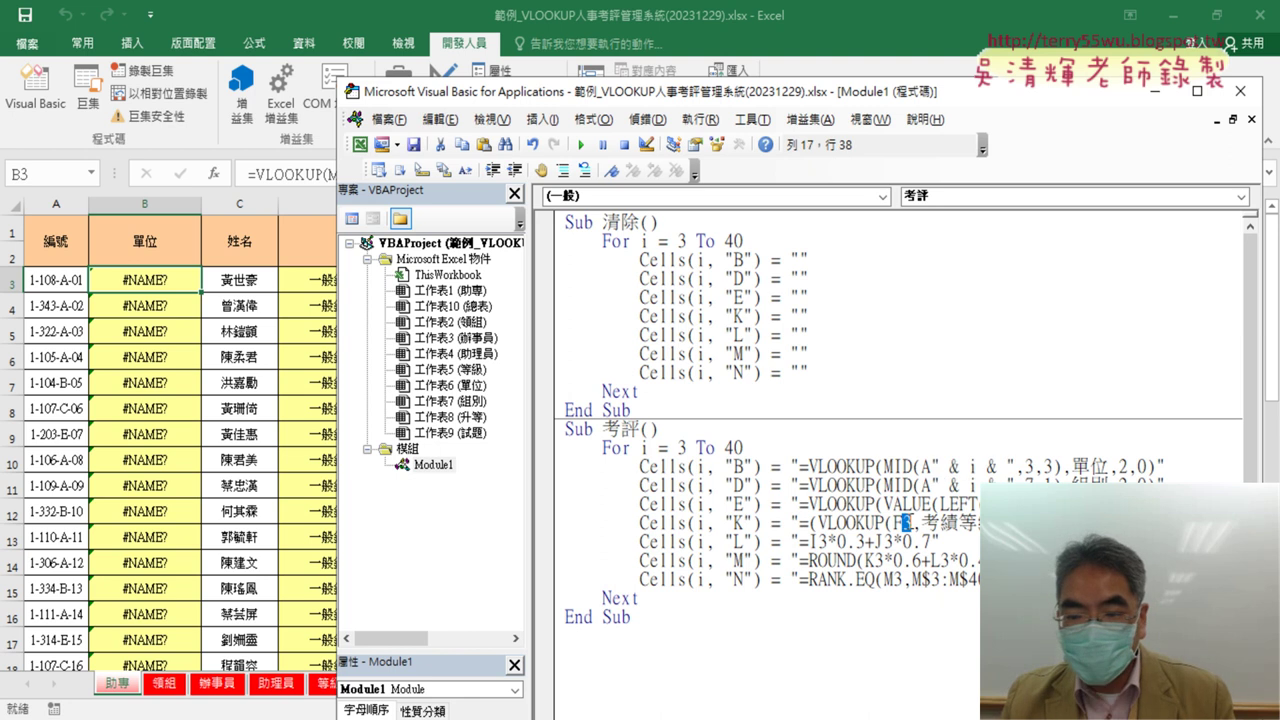
{"action": "right_click", "coordinate": [907, 522]}
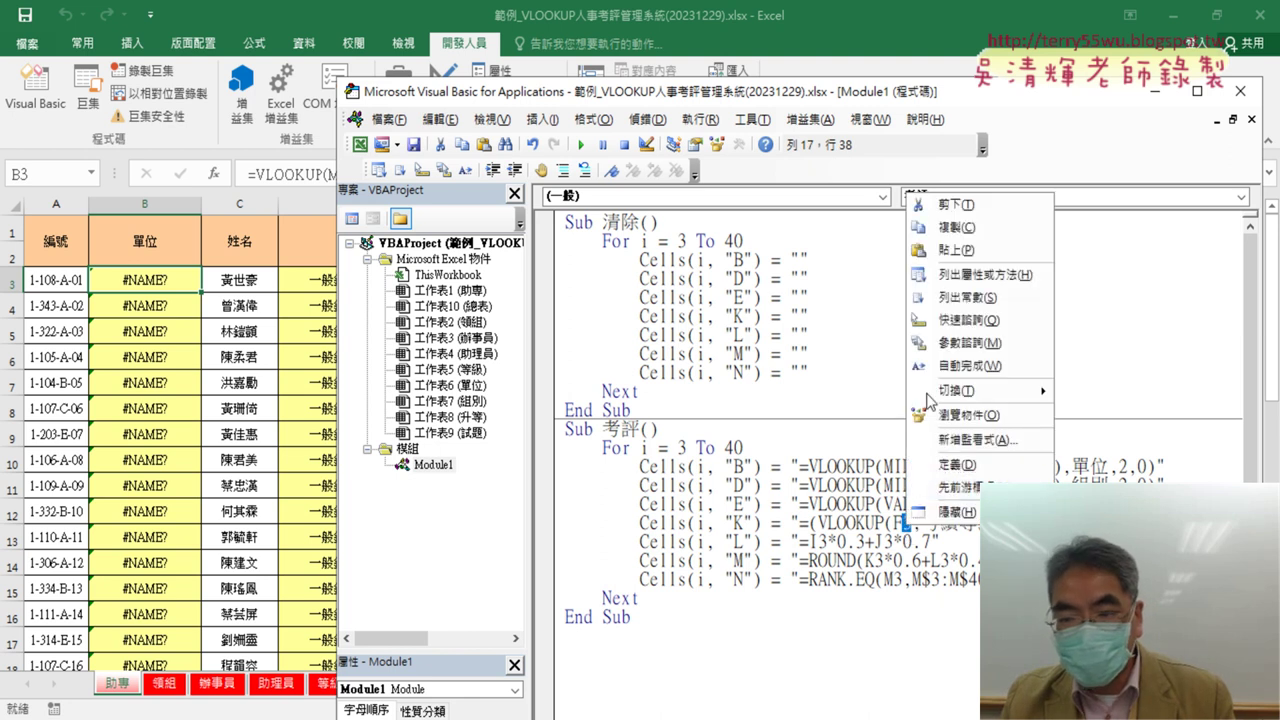
{"action": "left_click", "coordinate": [953, 250]}
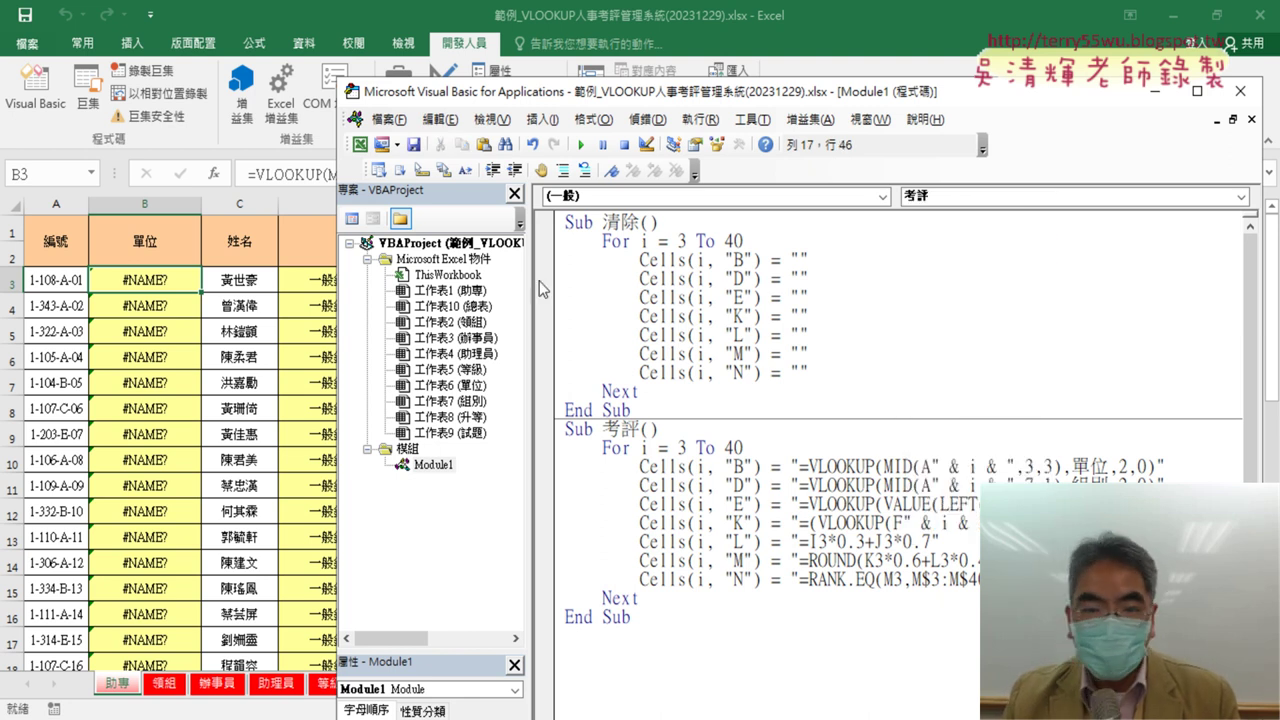
{"action": "left_click_drag", "start_coordinate": [527, 288], "coordinate": [432, 288]}
{"action": "left_click_drag", "start_coordinate": [628, 95], "coordinate": [436, 55]}
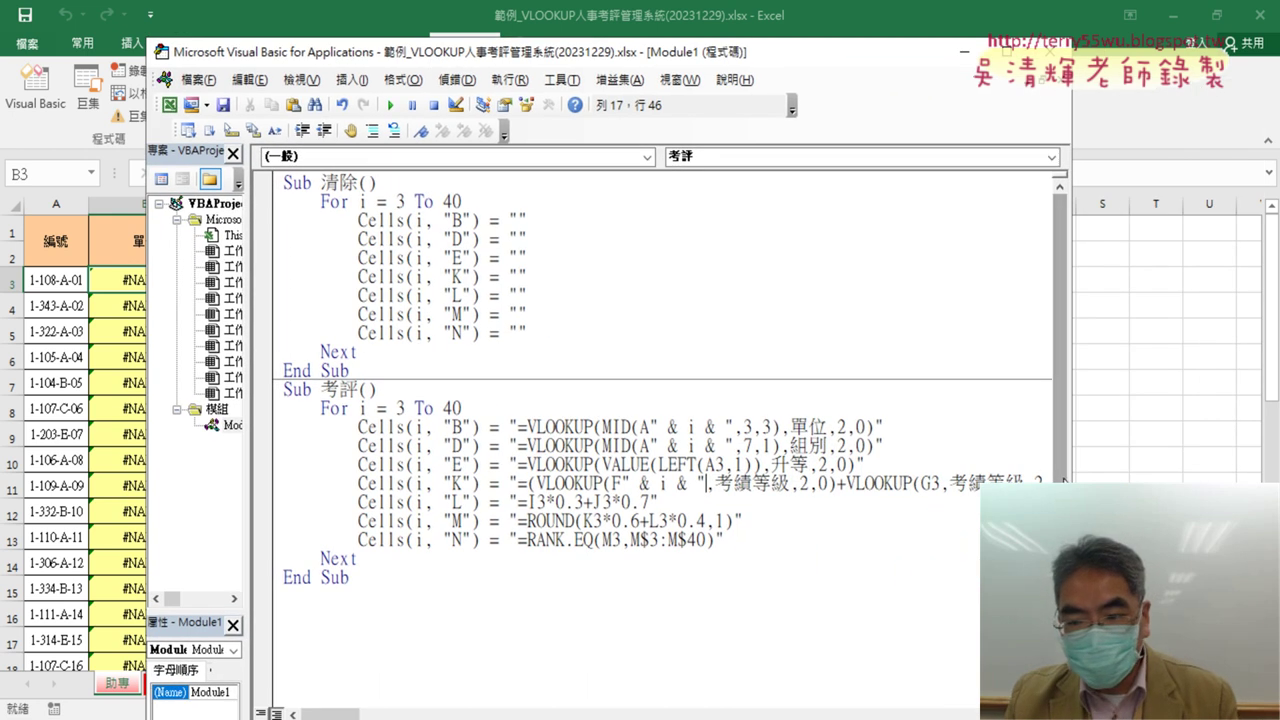
Step: In the Cells(i, "K") formula, replace the 3 in G3 and H3 with " & i & "
{"action": "left_click_drag", "start_coordinate": [1071, 479], "coordinate": [1214, 479]}
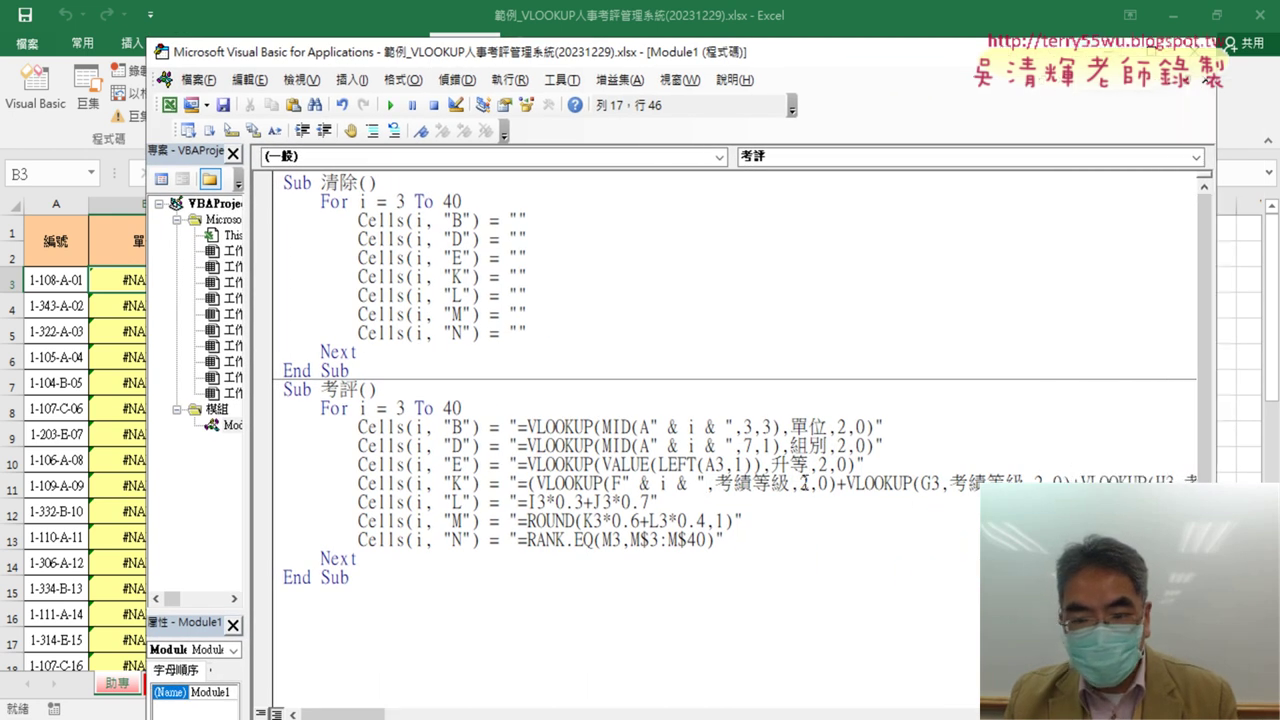
{"action": "left_click_drag", "start_coordinate": [929, 484], "coordinate": [938, 483]}
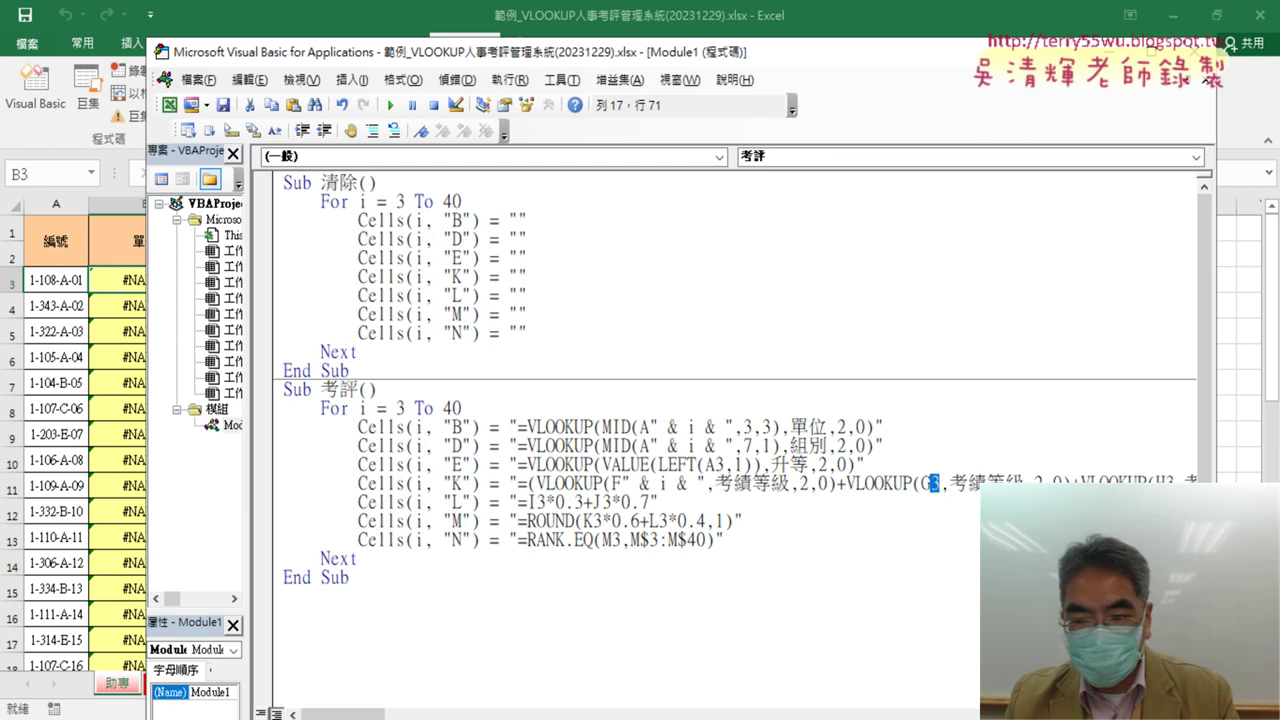
{"action": "type", "text": "\" & i & \""}
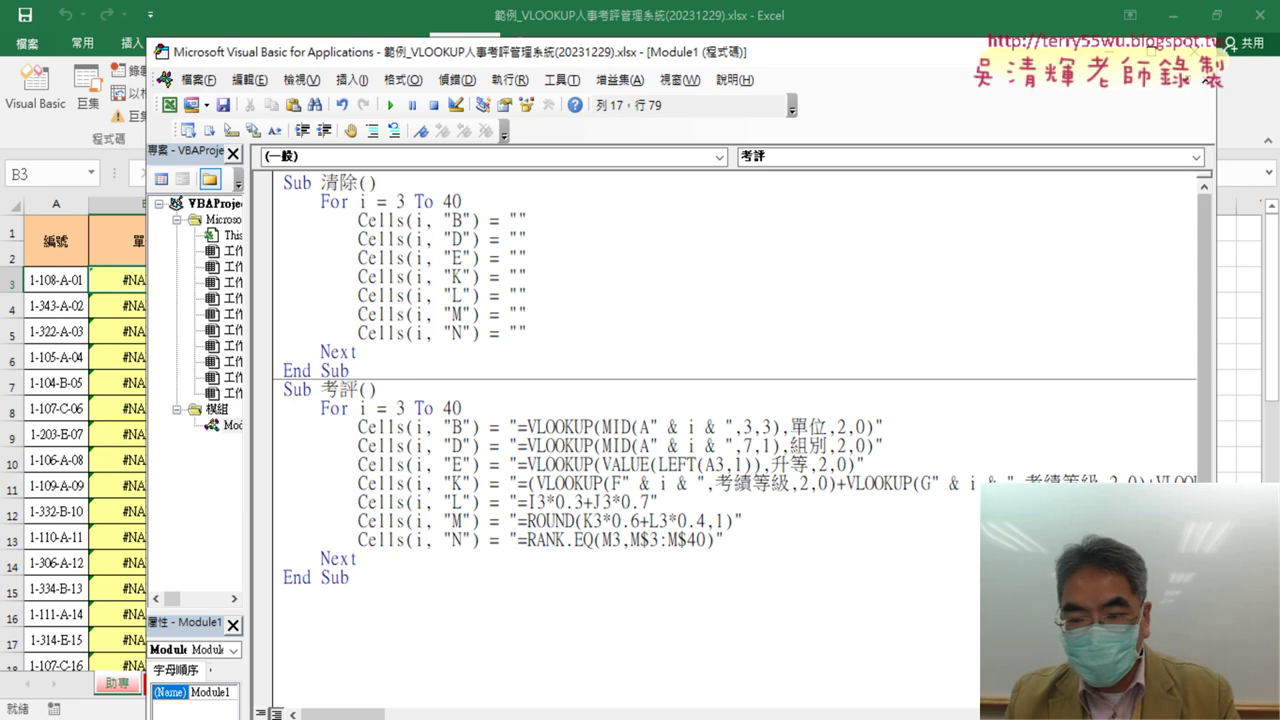
{"action": "left_click", "coordinate": [1084, 483]}
{"action": "key", "text": "Right"}
{"action": "key", "text": "Right"}
{"action": "key", "text": "Right"}
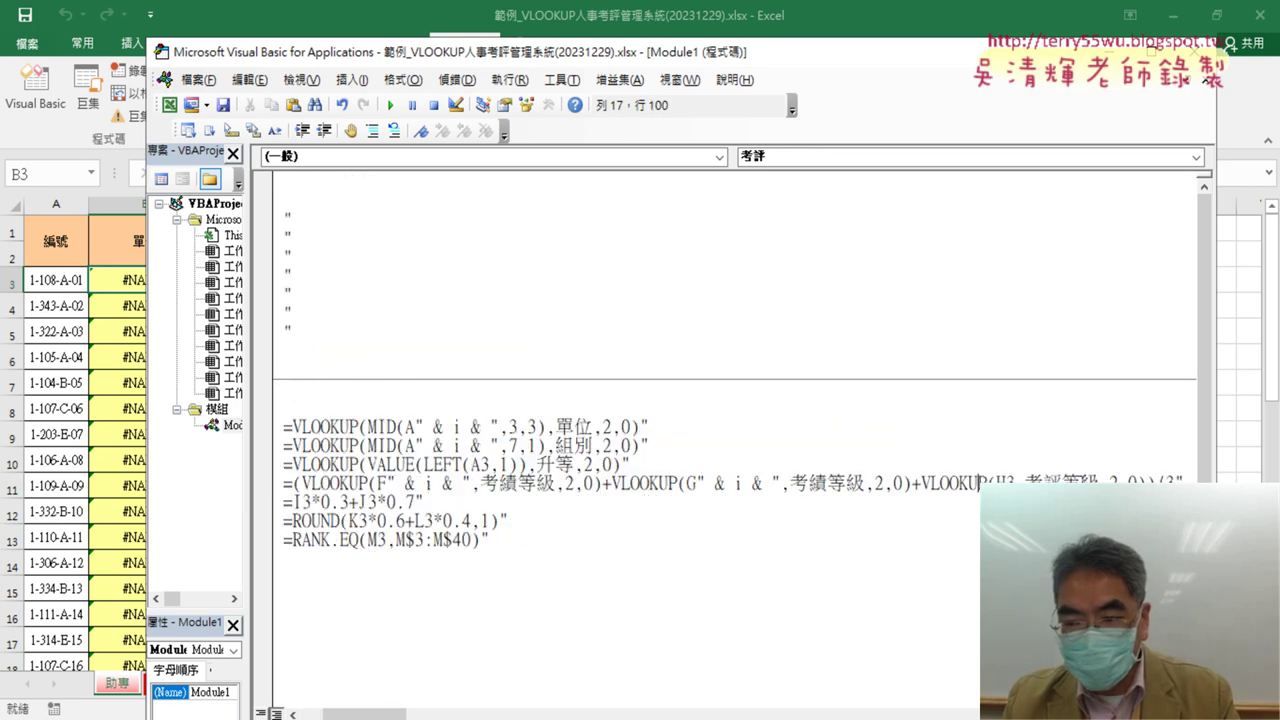
{"action": "type", "text": "\" & i & \""}
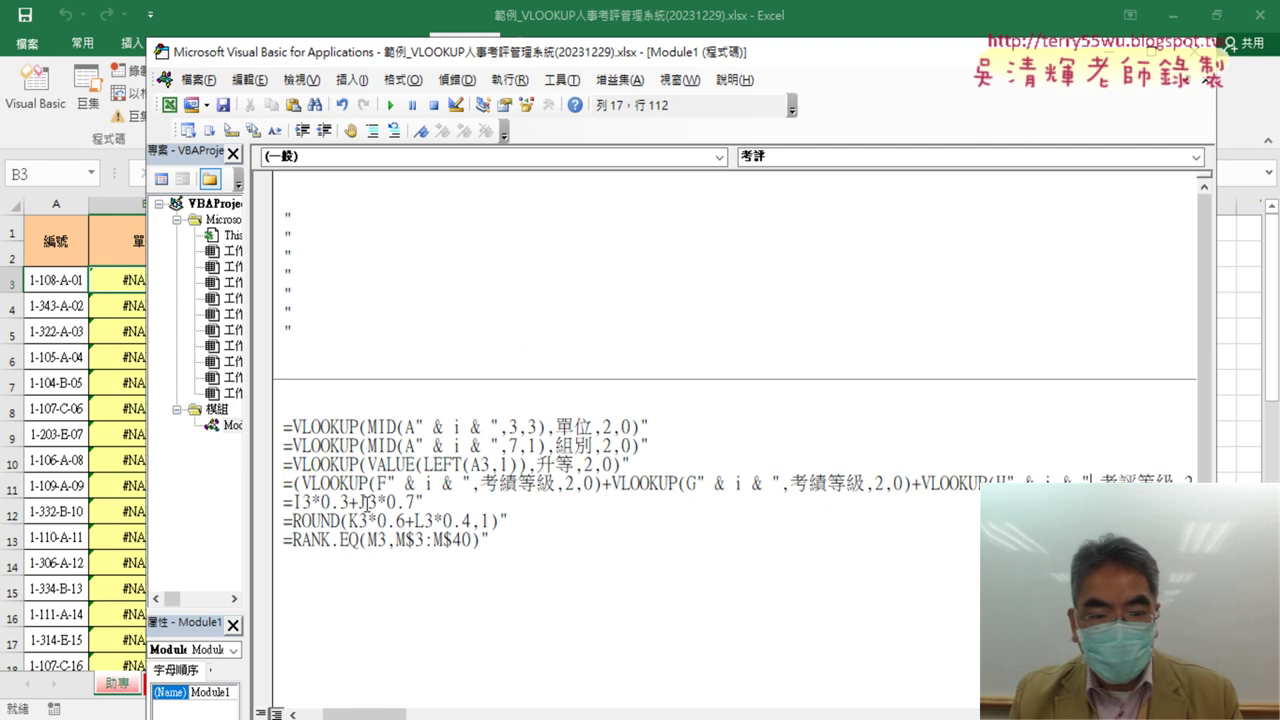
Step: Select the full code of the 清除 clearing Sub
{"action": "left_click_drag", "start_coordinate": [367, 502], "coordinate": [377, 502]}
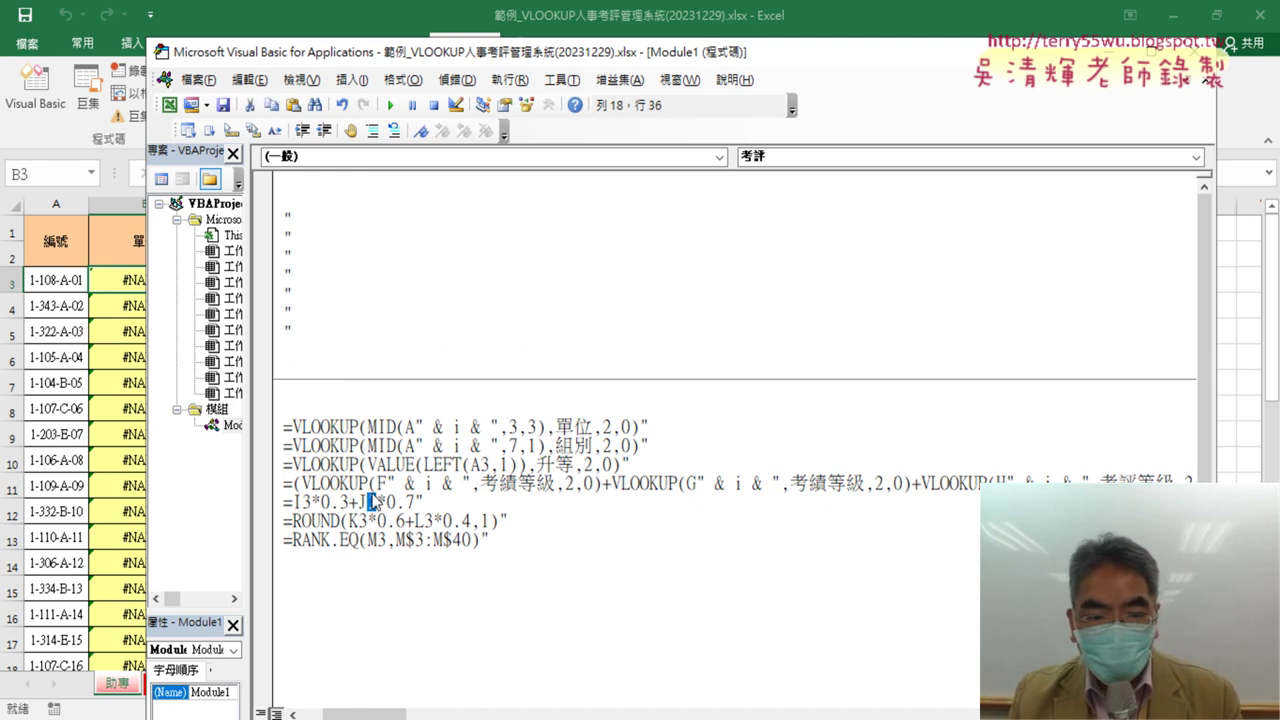
{"action": "left_click_drag", "start_coordinate": [365, 714], "coordinate": [343, 714]}
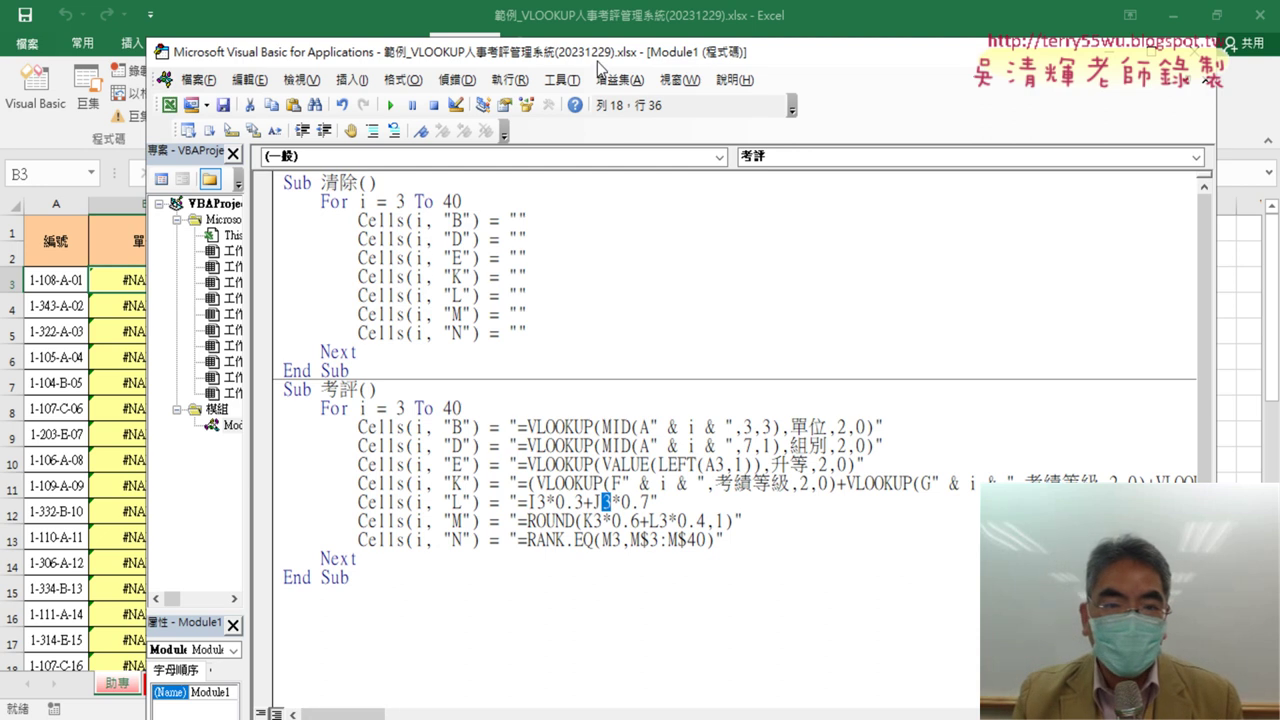
{"action": "left_click_drag", "start_coordinate": [598, 58], "coordinate": [685, 159]}
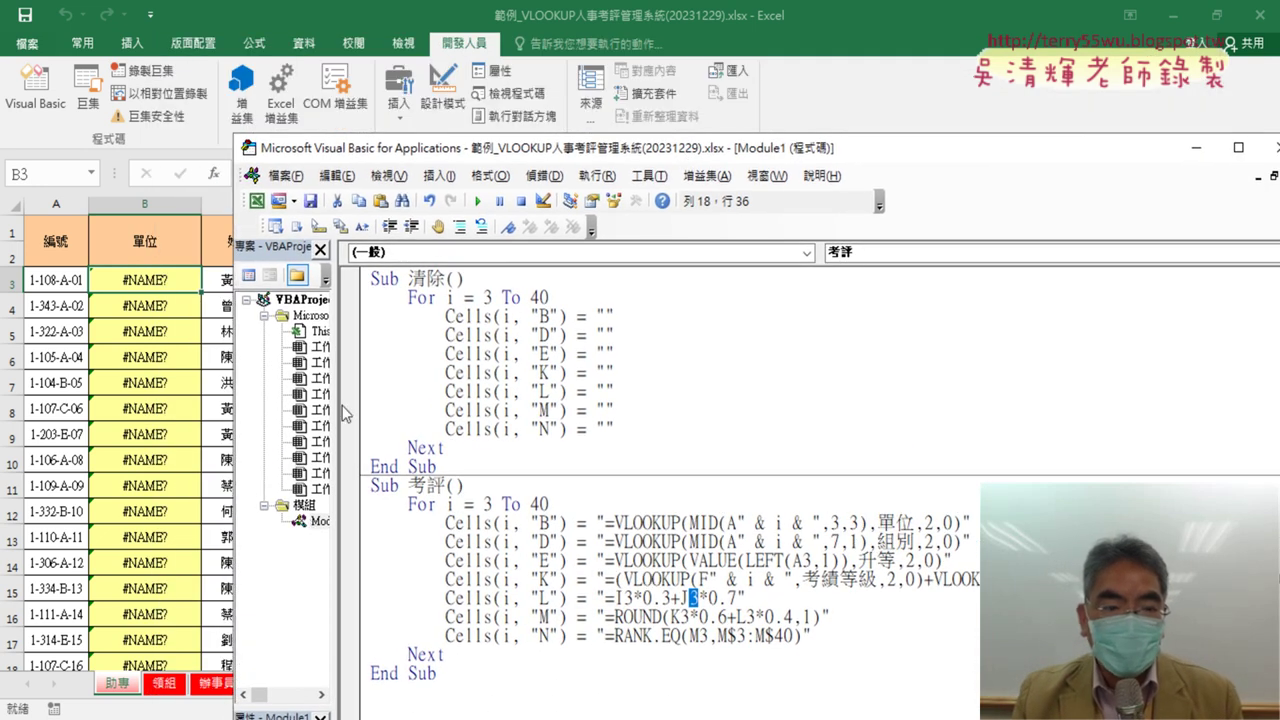
{"action": "left_click_drag", "start_coordinate": [371, 278], "coordinate": [477, 458]}
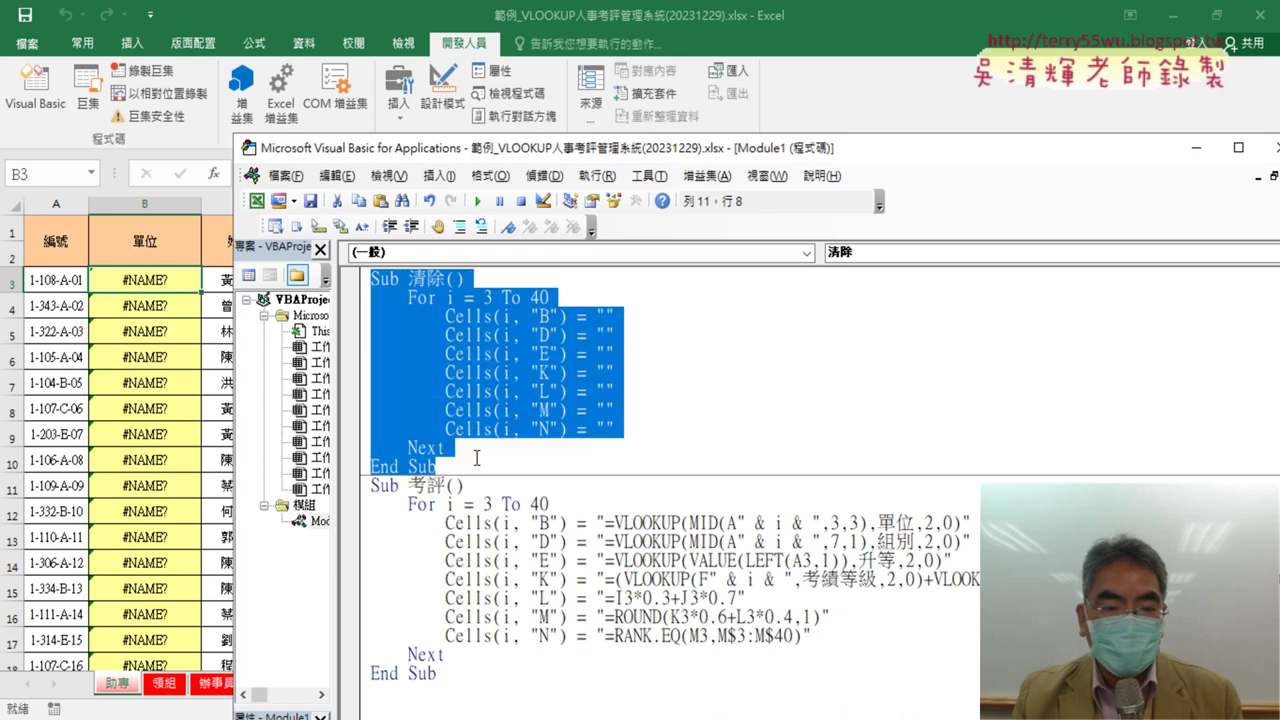